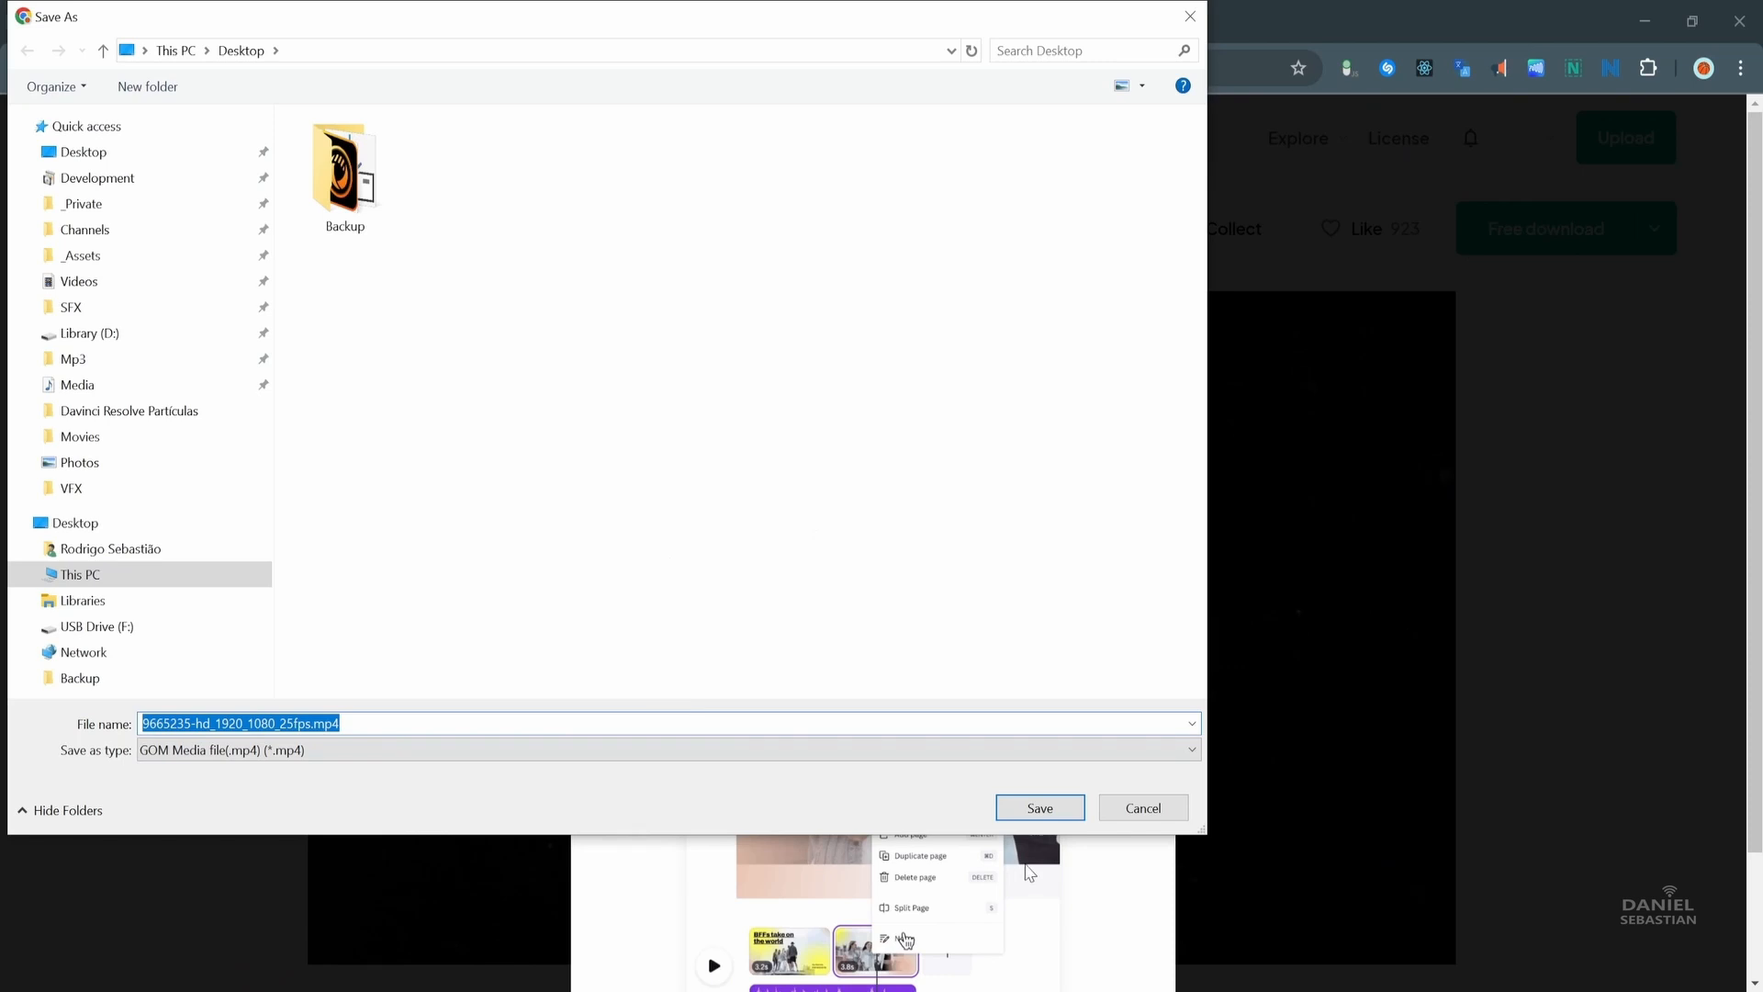
# Step: Save 9665235-hd_1920_1080_25fps.mp4 to the Desktop and place it at the start of the Video 1 track in DaVinci Resolve
pyautogui.click(1032, 810)
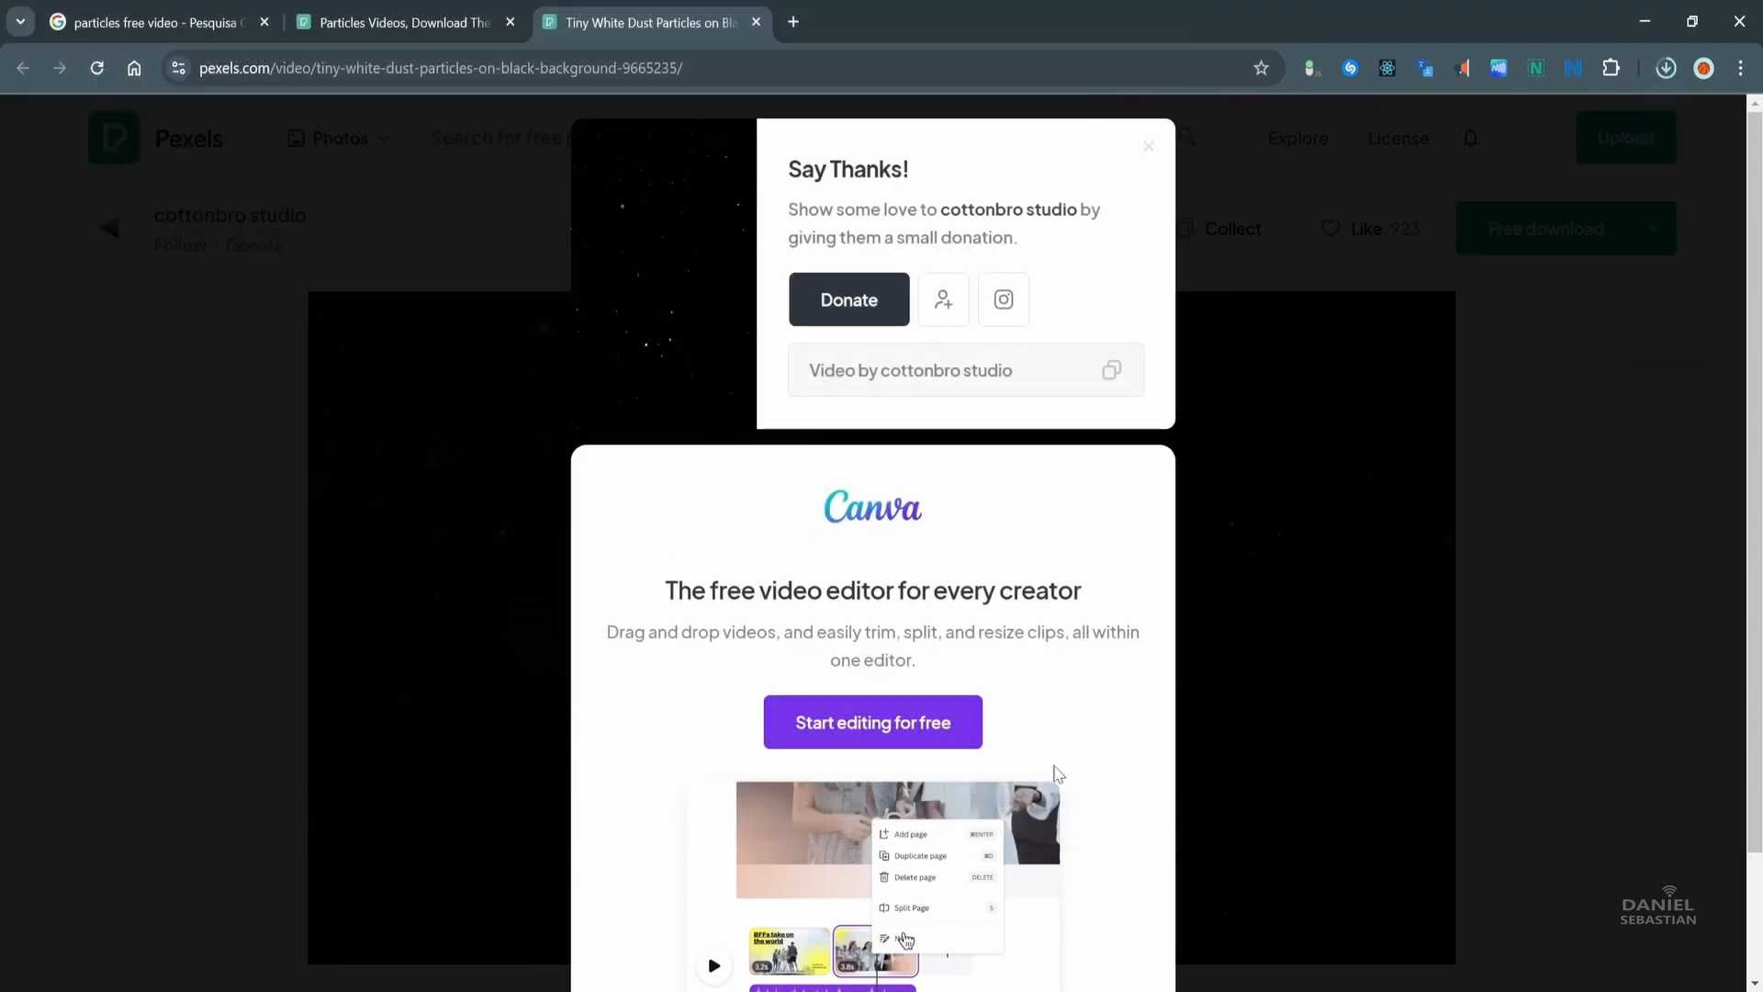
pyautogui.moveTo(1477, 131); pyautogui.dragTo(676, 753)
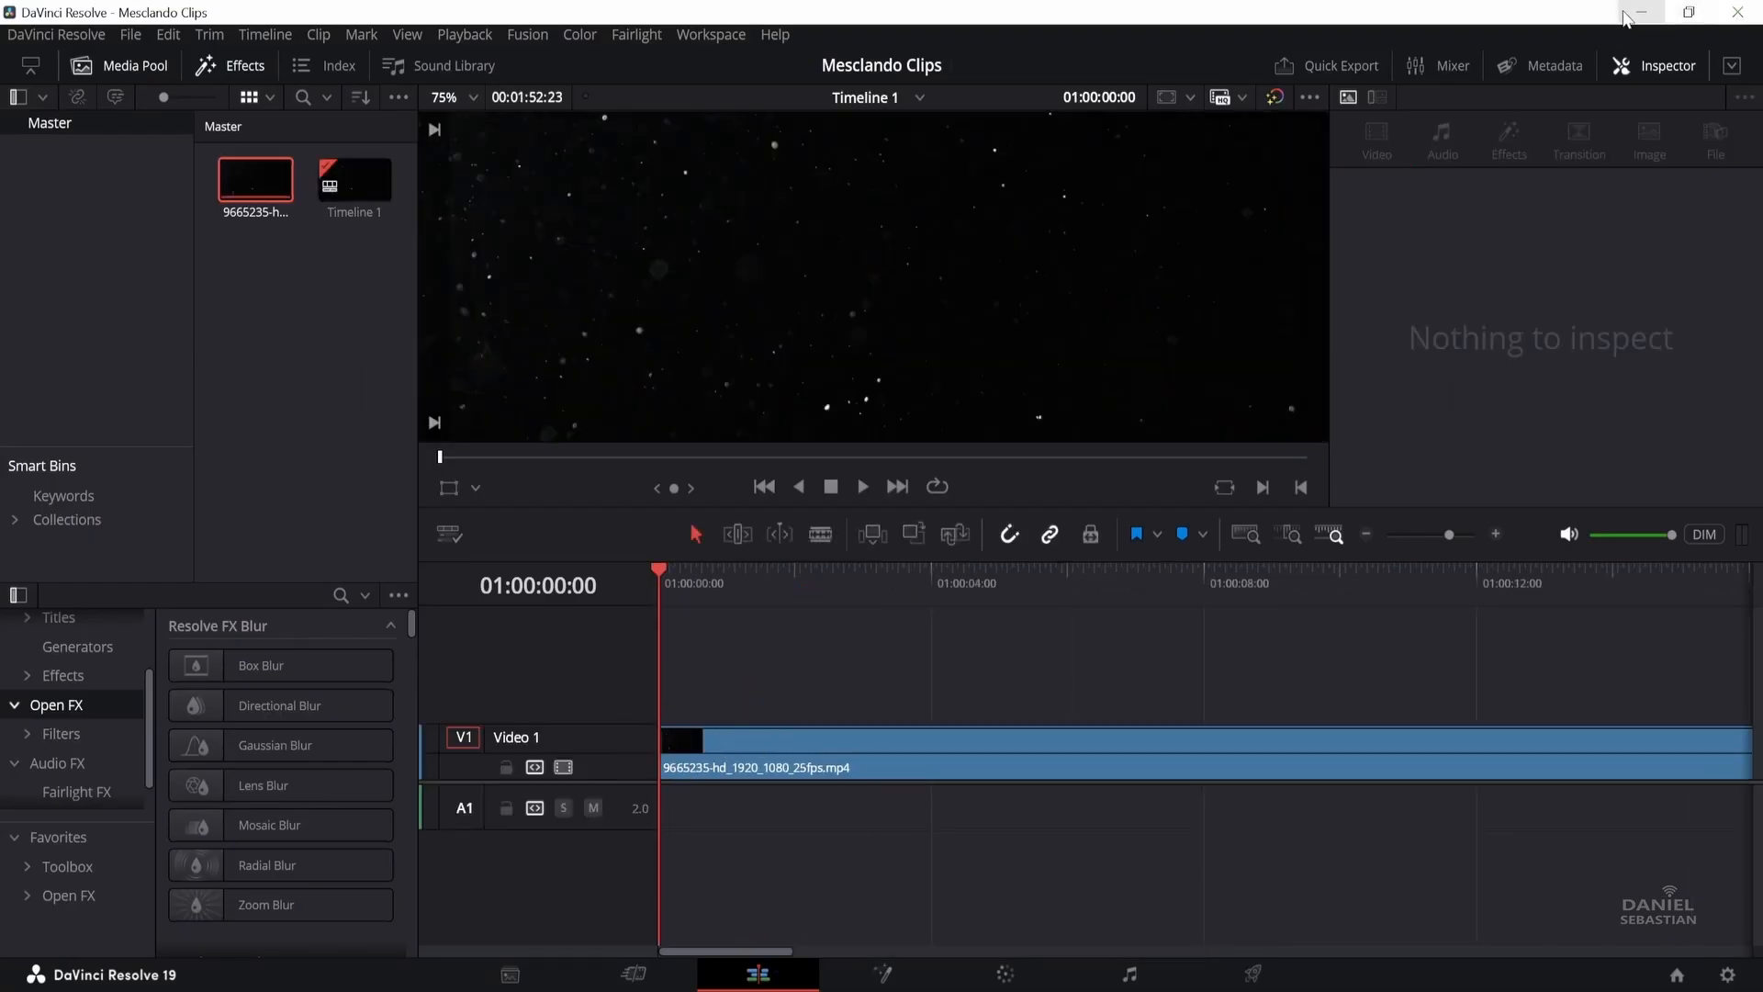
# Step: Switch back to the Pexels video search page in Chrome and search for "beach" videos
pyautogui.click(1624, 19)
pyautogui.doubleClick(485, 162)
pyautogui.write('beach')
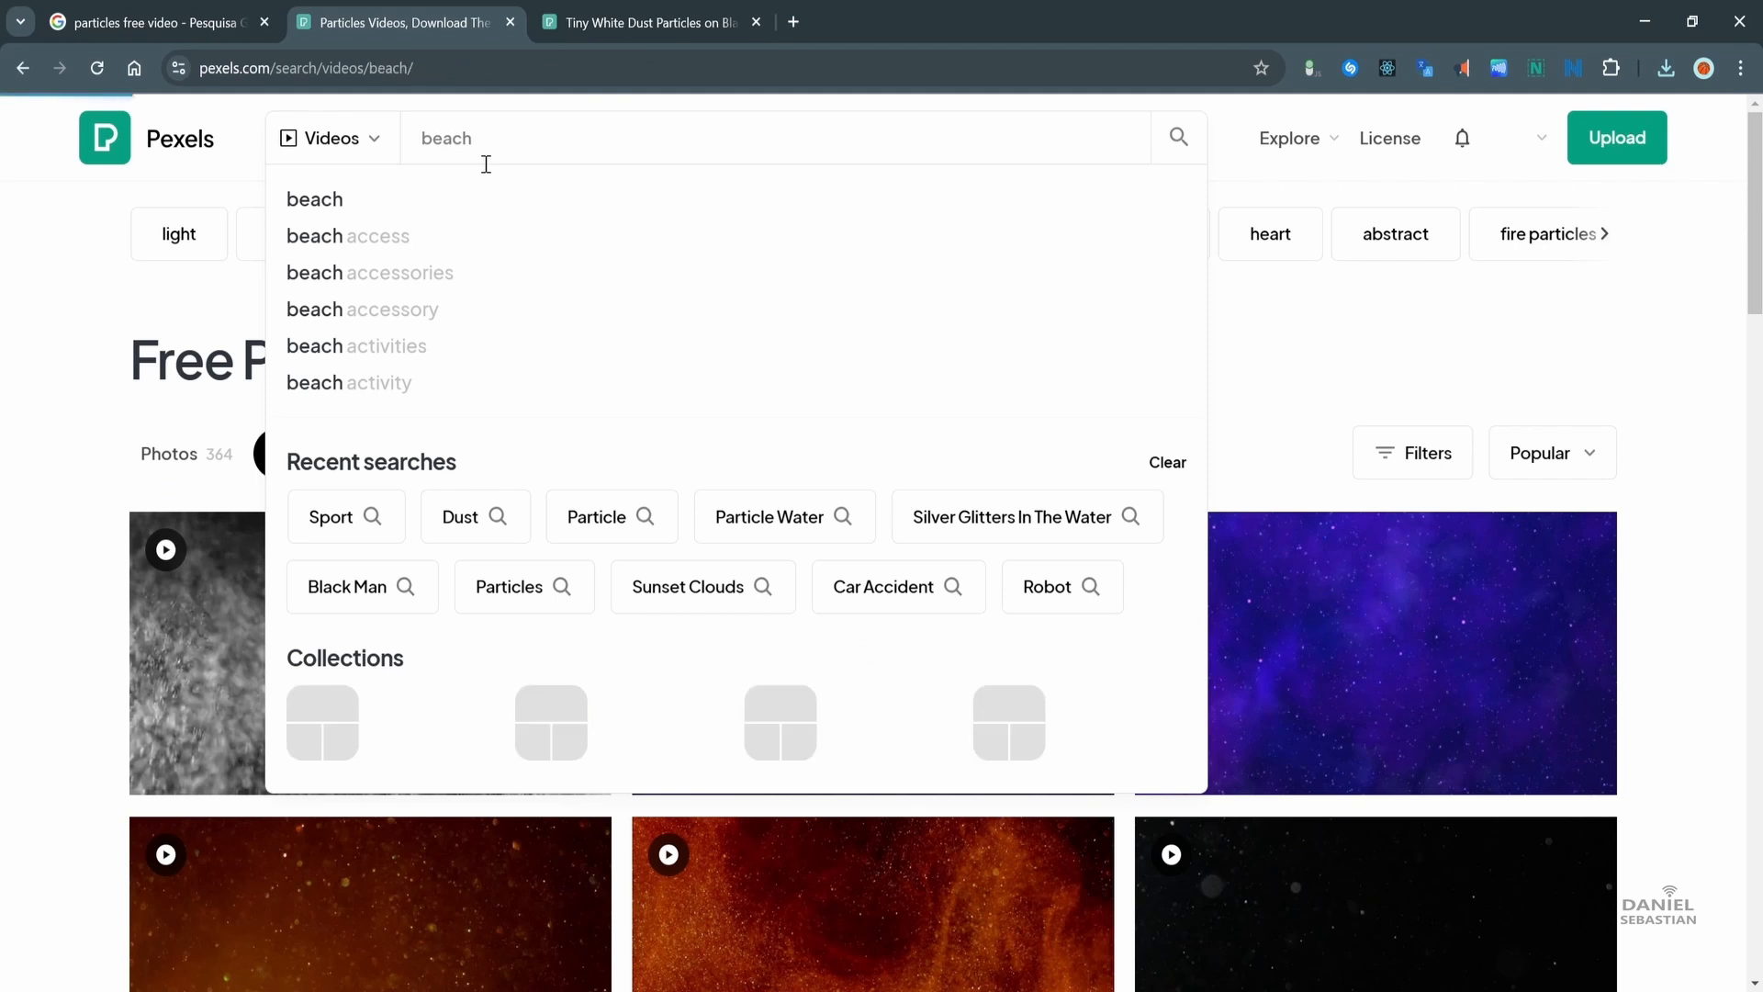
pyautogui.press('Return')
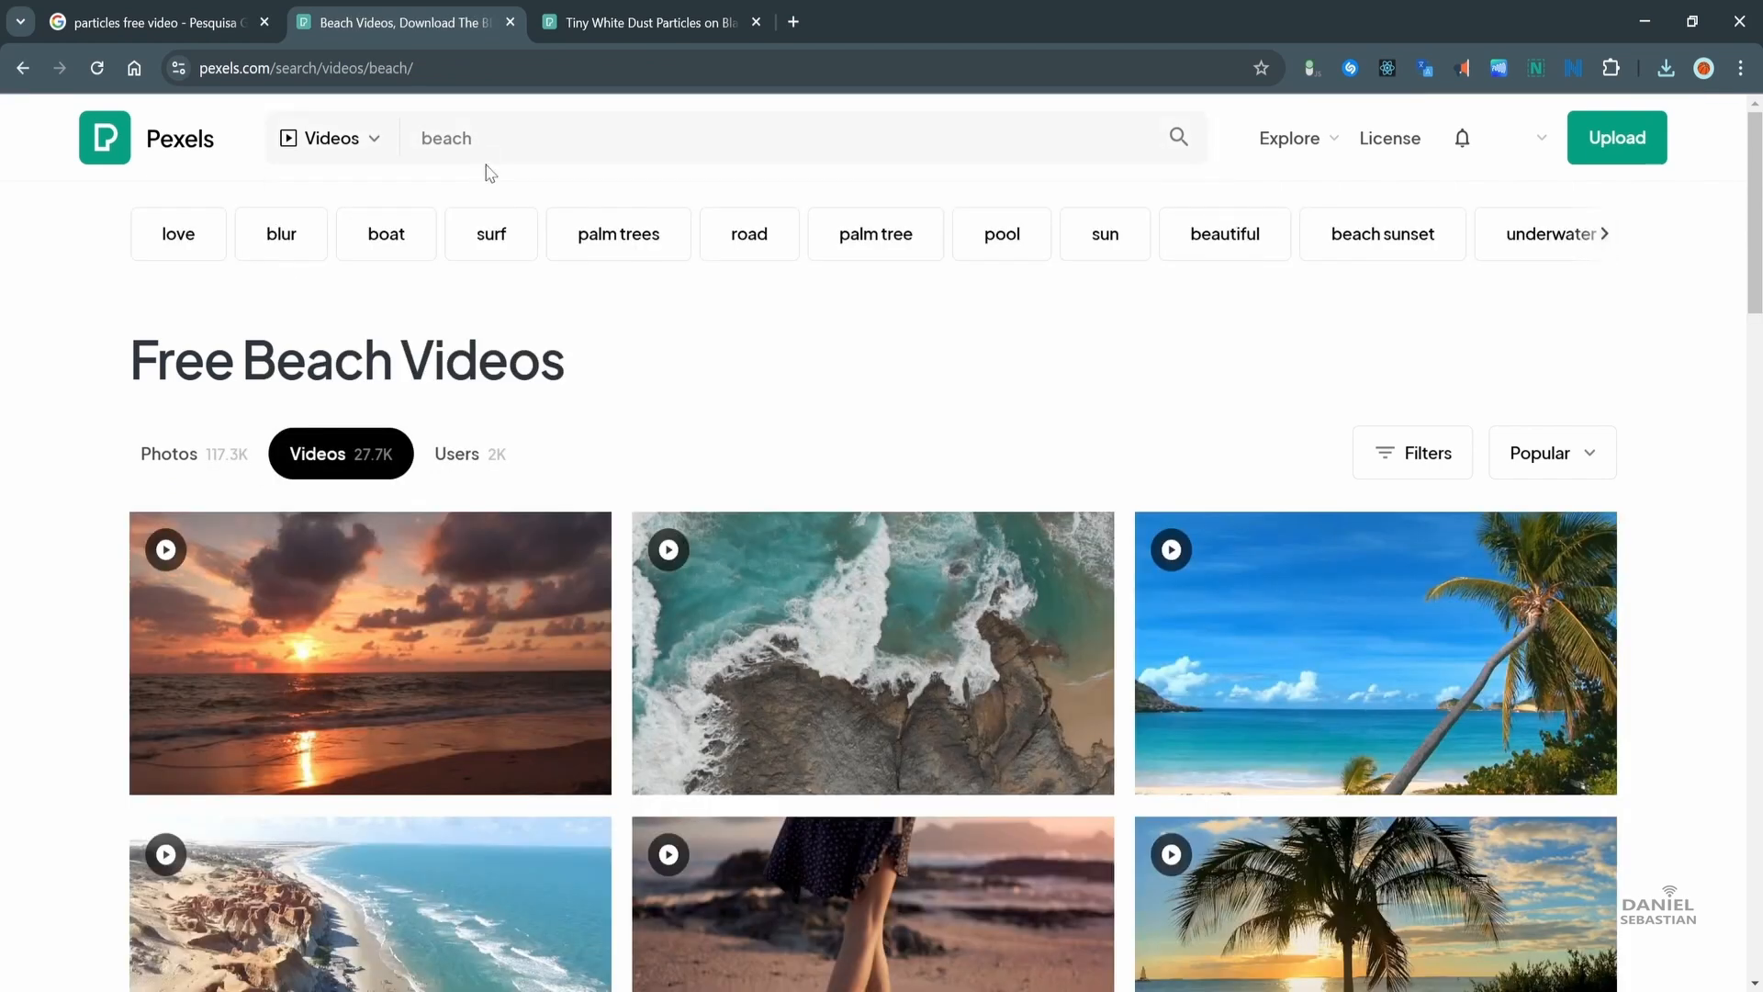
# Step: Open the beach waves and sunset video in a new tab and download it to the Desktop as 855633-hd_1920_1080_25fps.mp4
pyautogui.middleClick(401, 613)
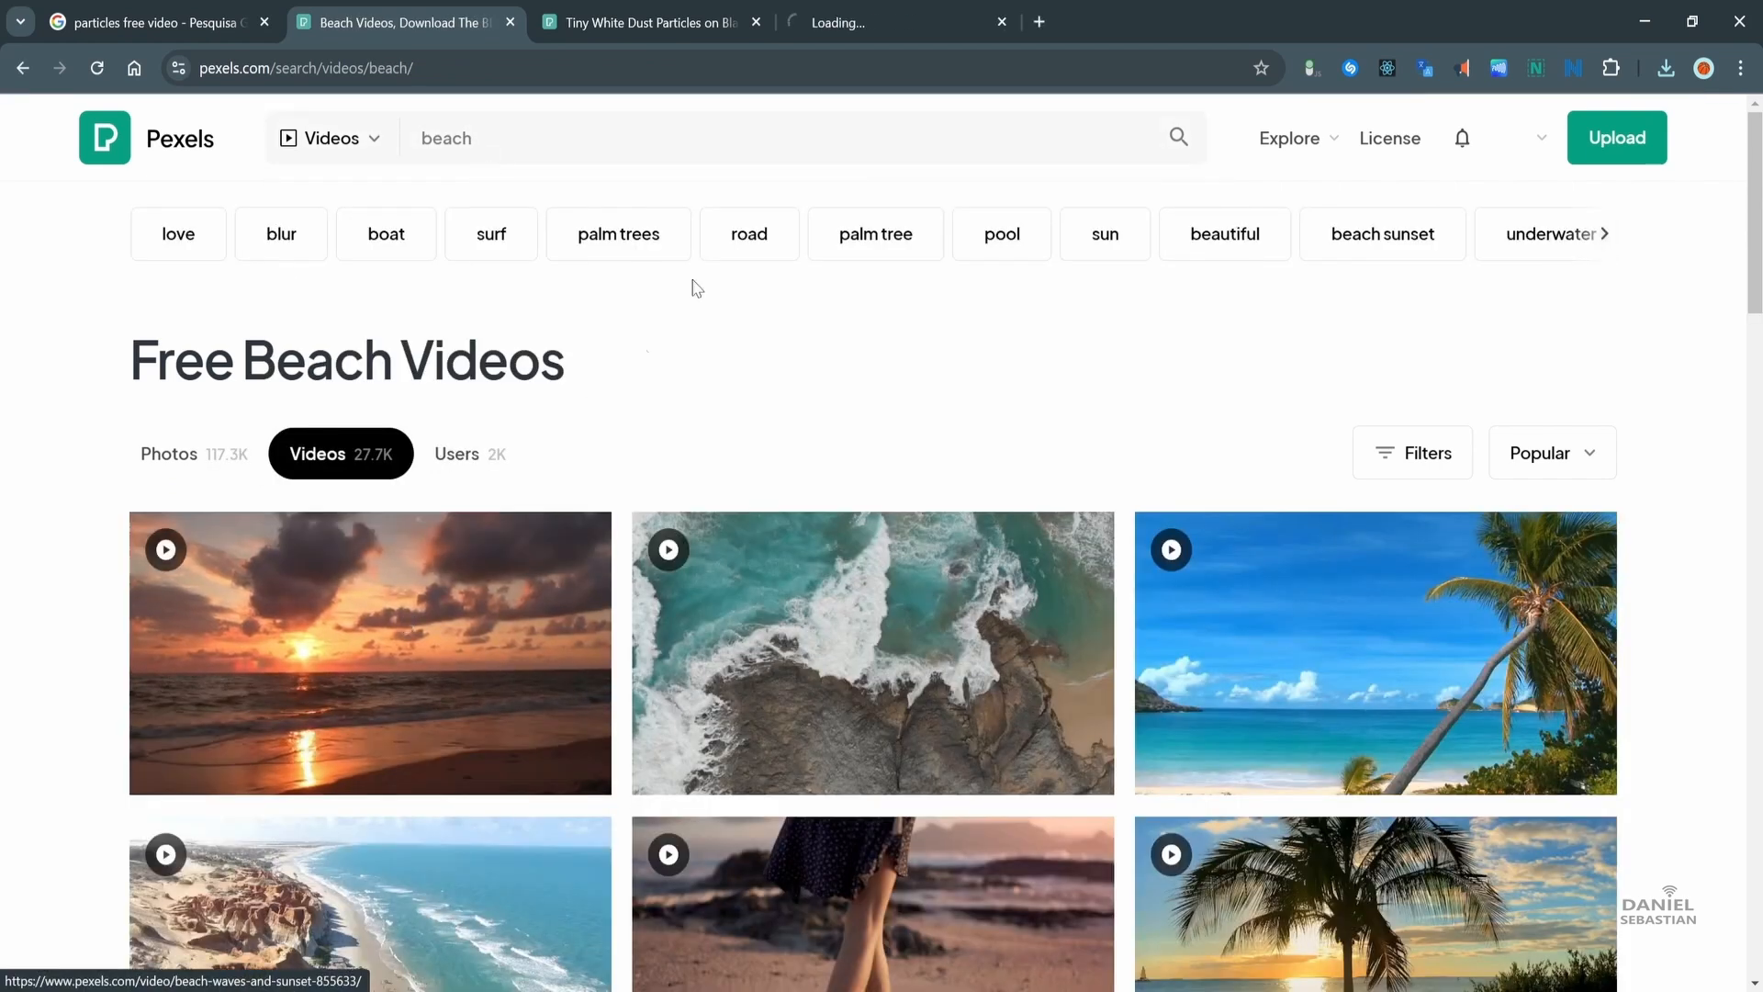
pyautogui.click(843, 29)
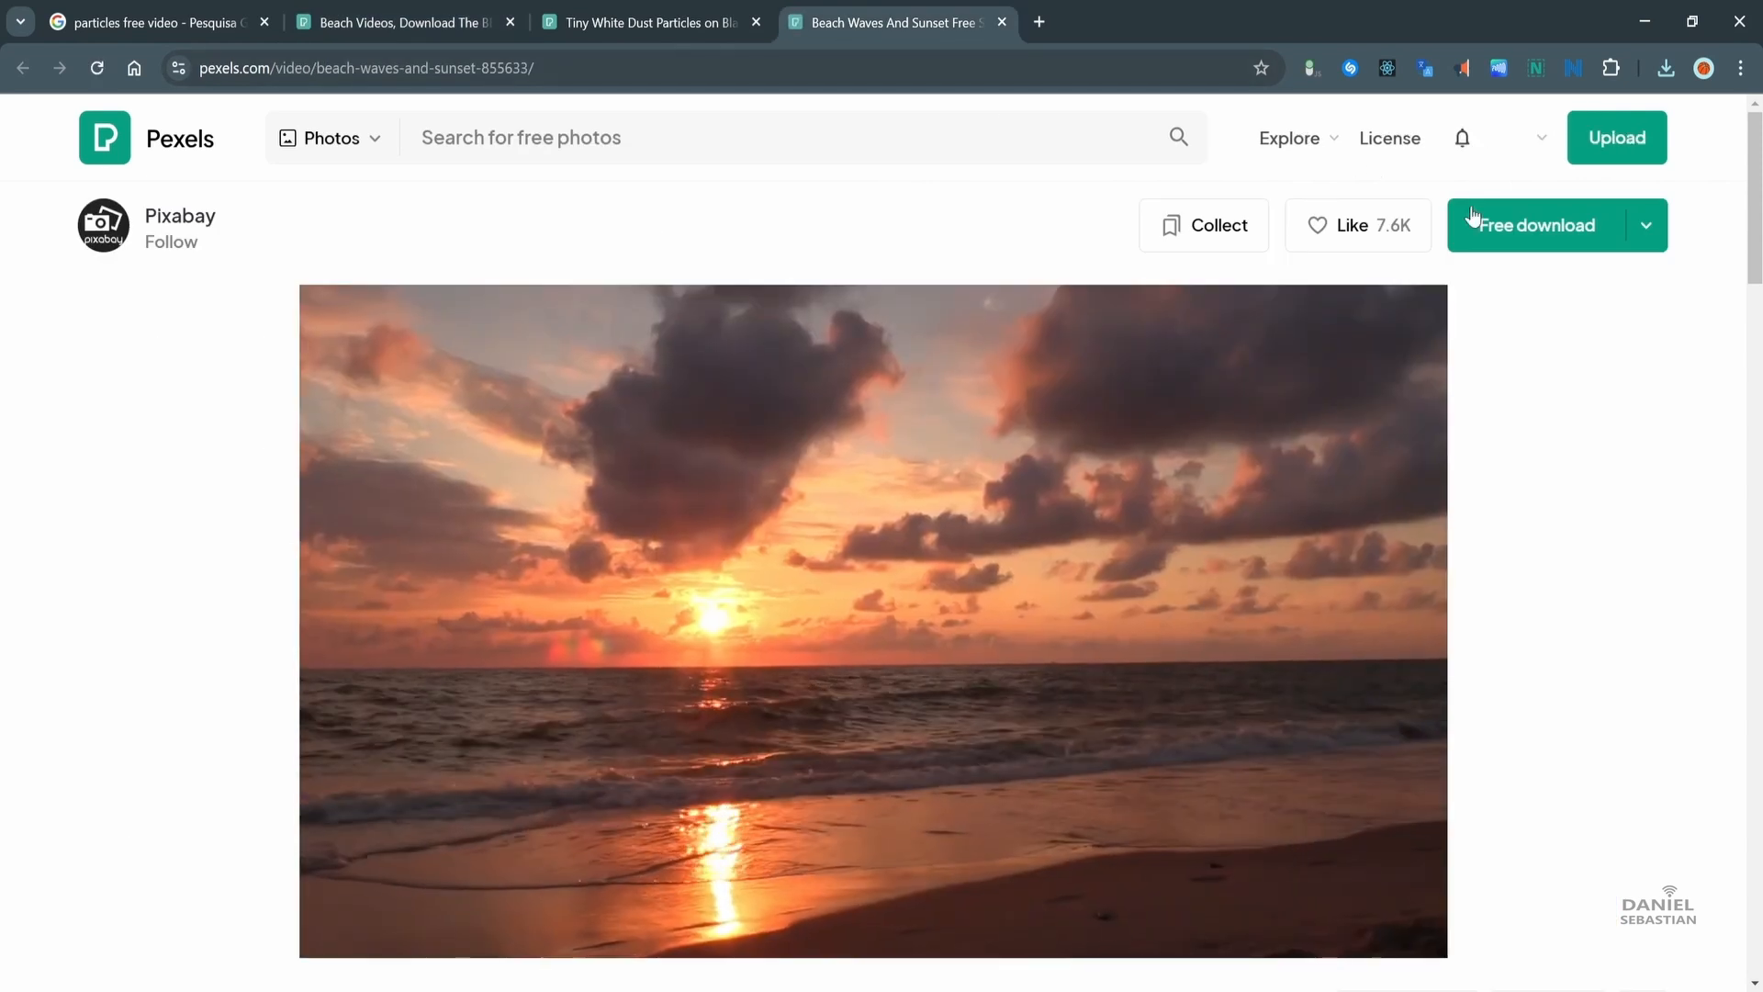
pyautogui.click(1516, 228)
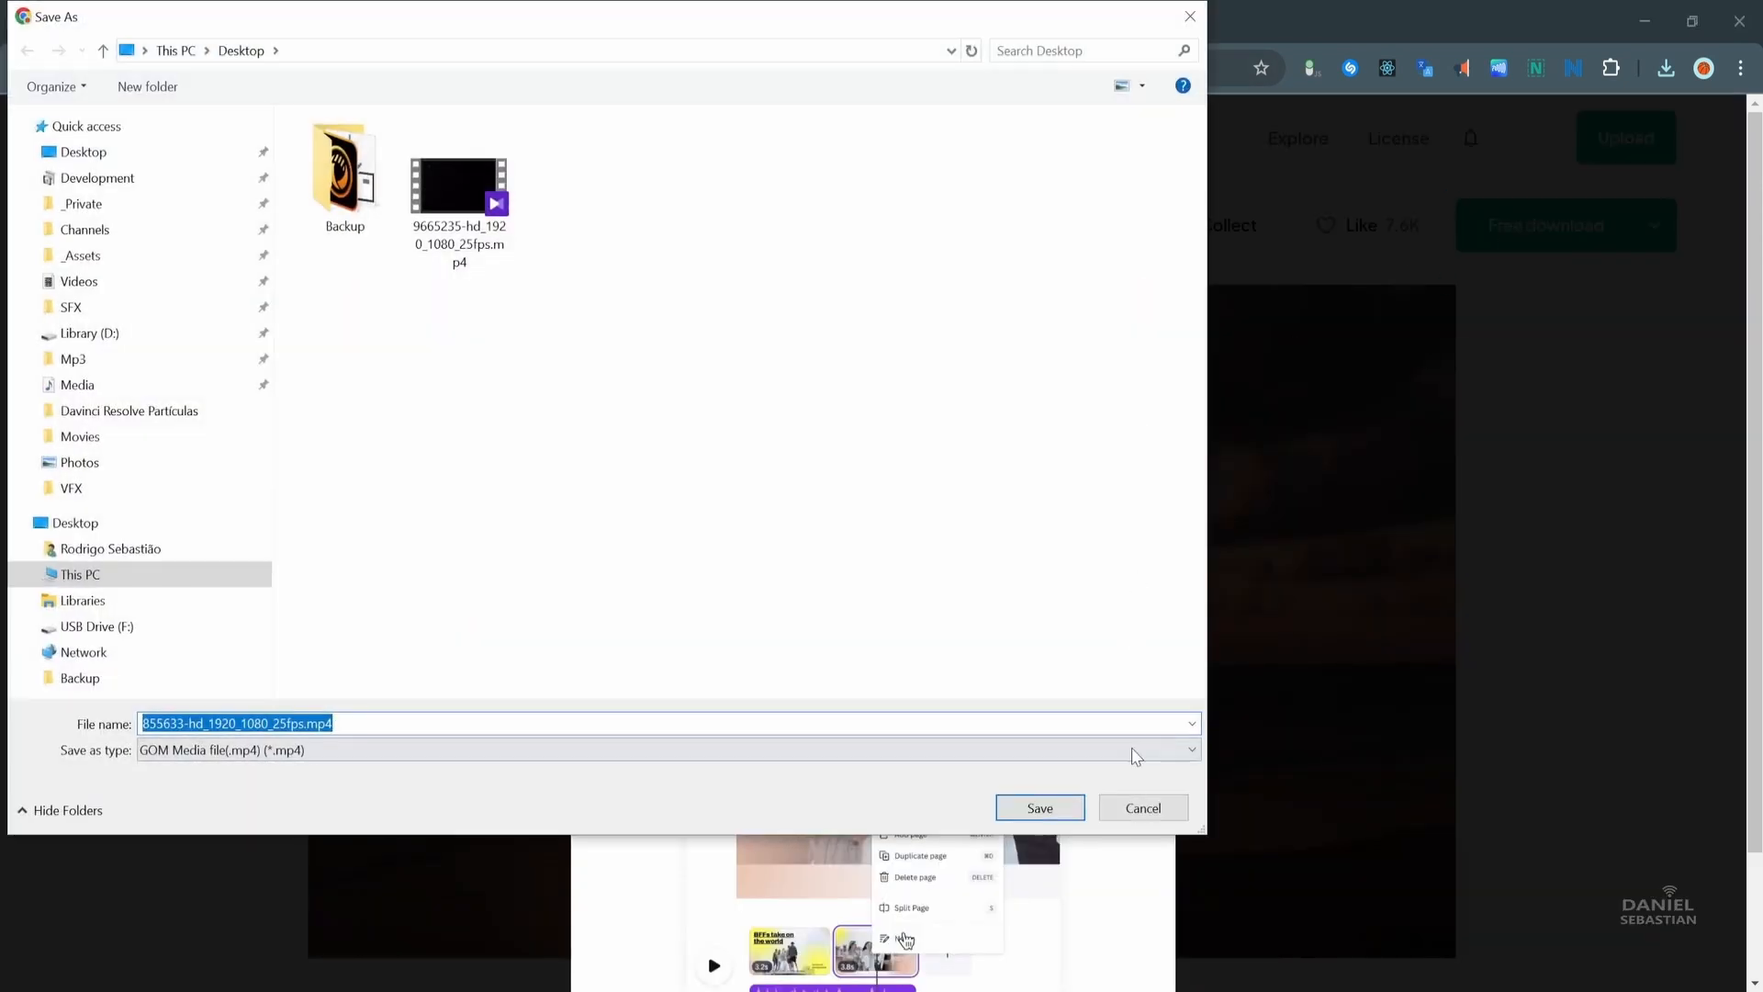
pyautogui.click(1040, 807)
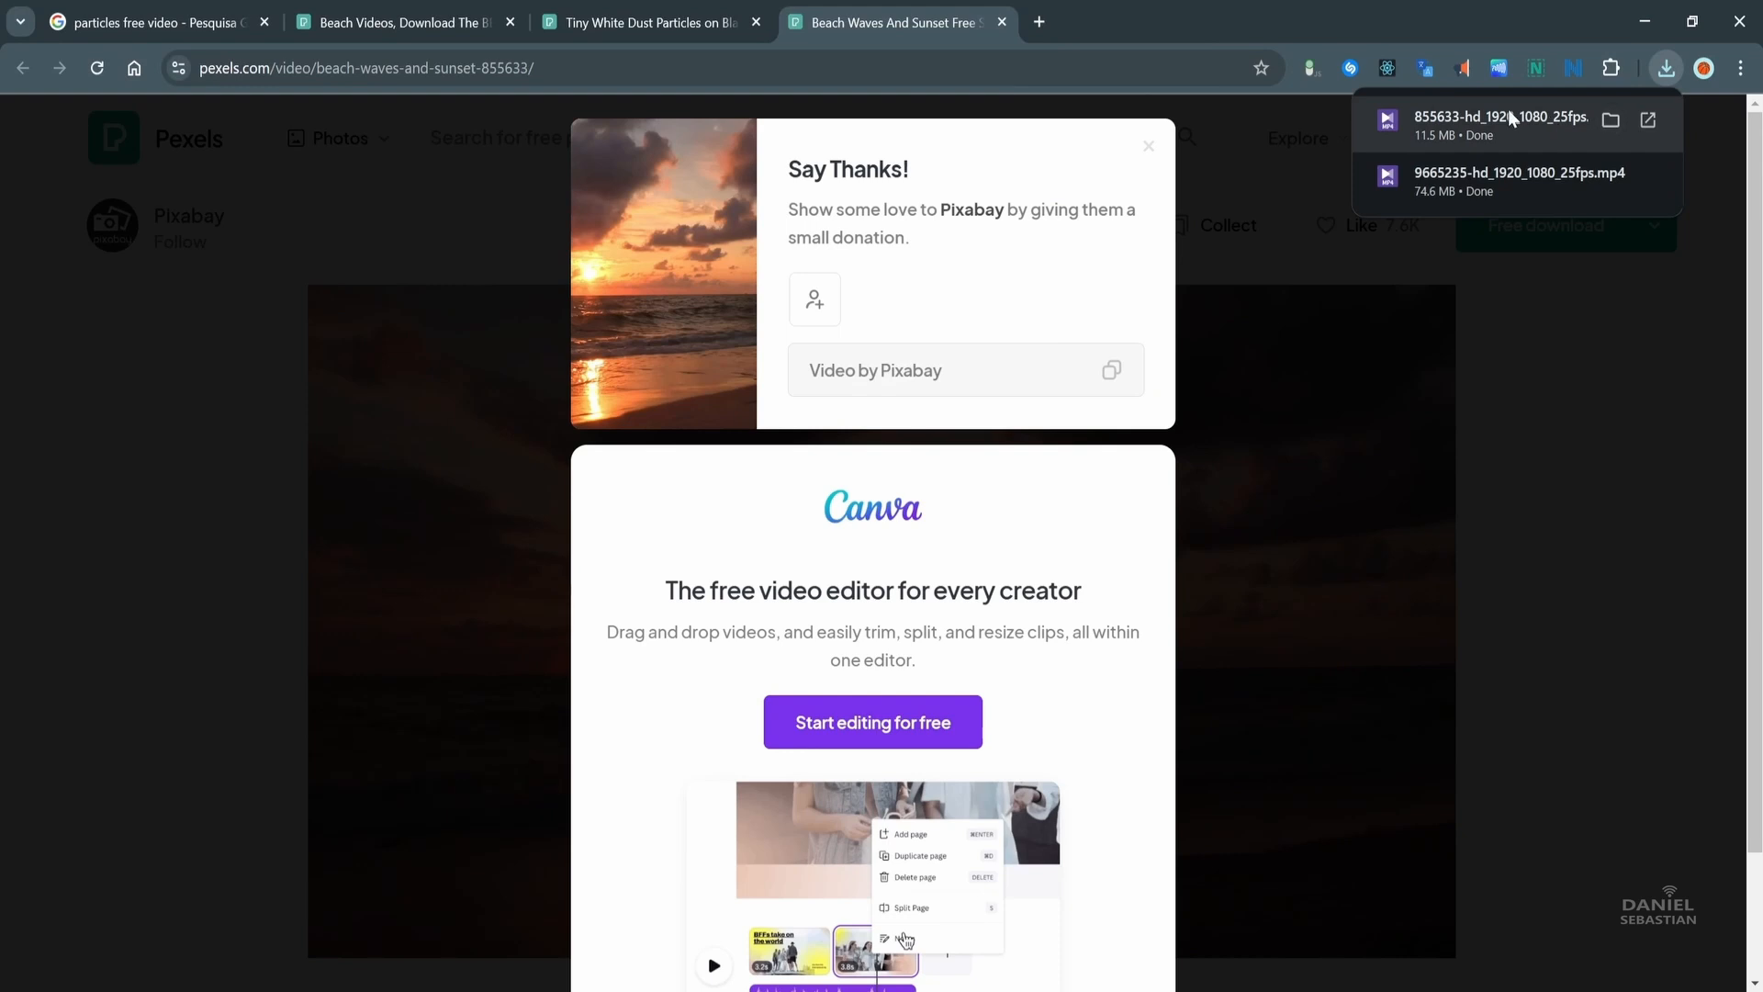
# Step: Add the downloaded beach clip at the start of Video 2 in DaVinci Resolve and move the particle track up above it
pyautogui.moveTo(255, 181); pyautogui.dragTo(661, 703)
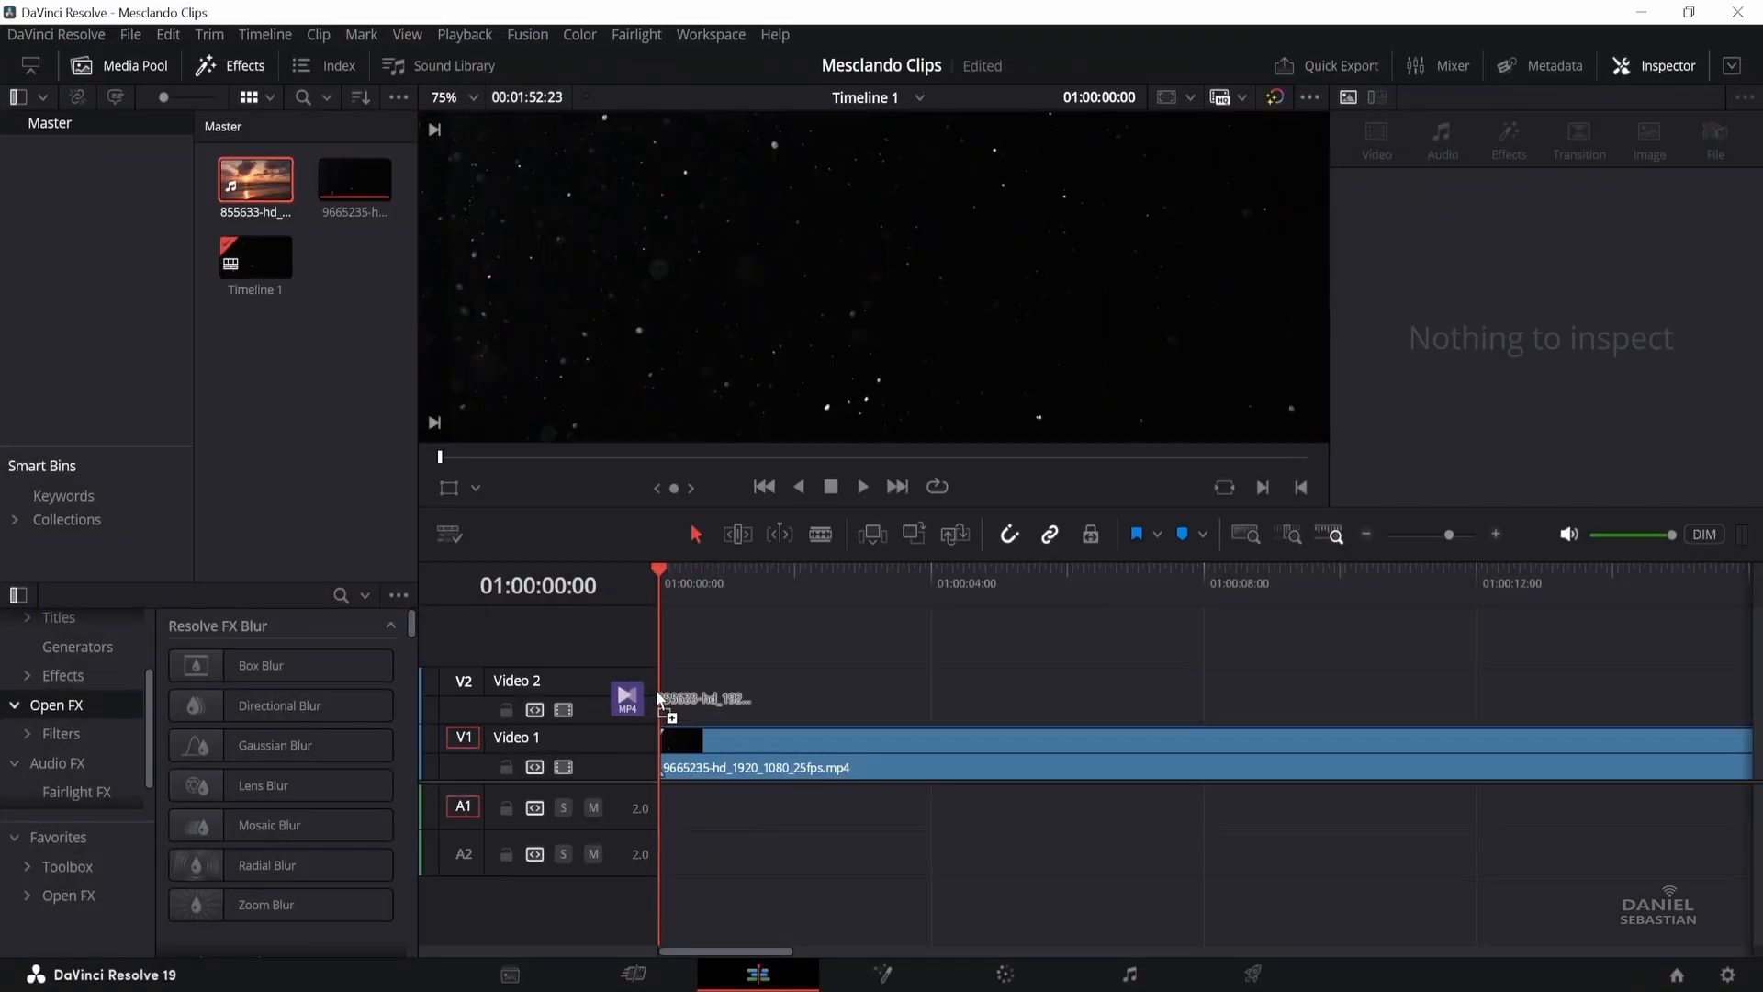
pyautogui.rightClick(611, 764)
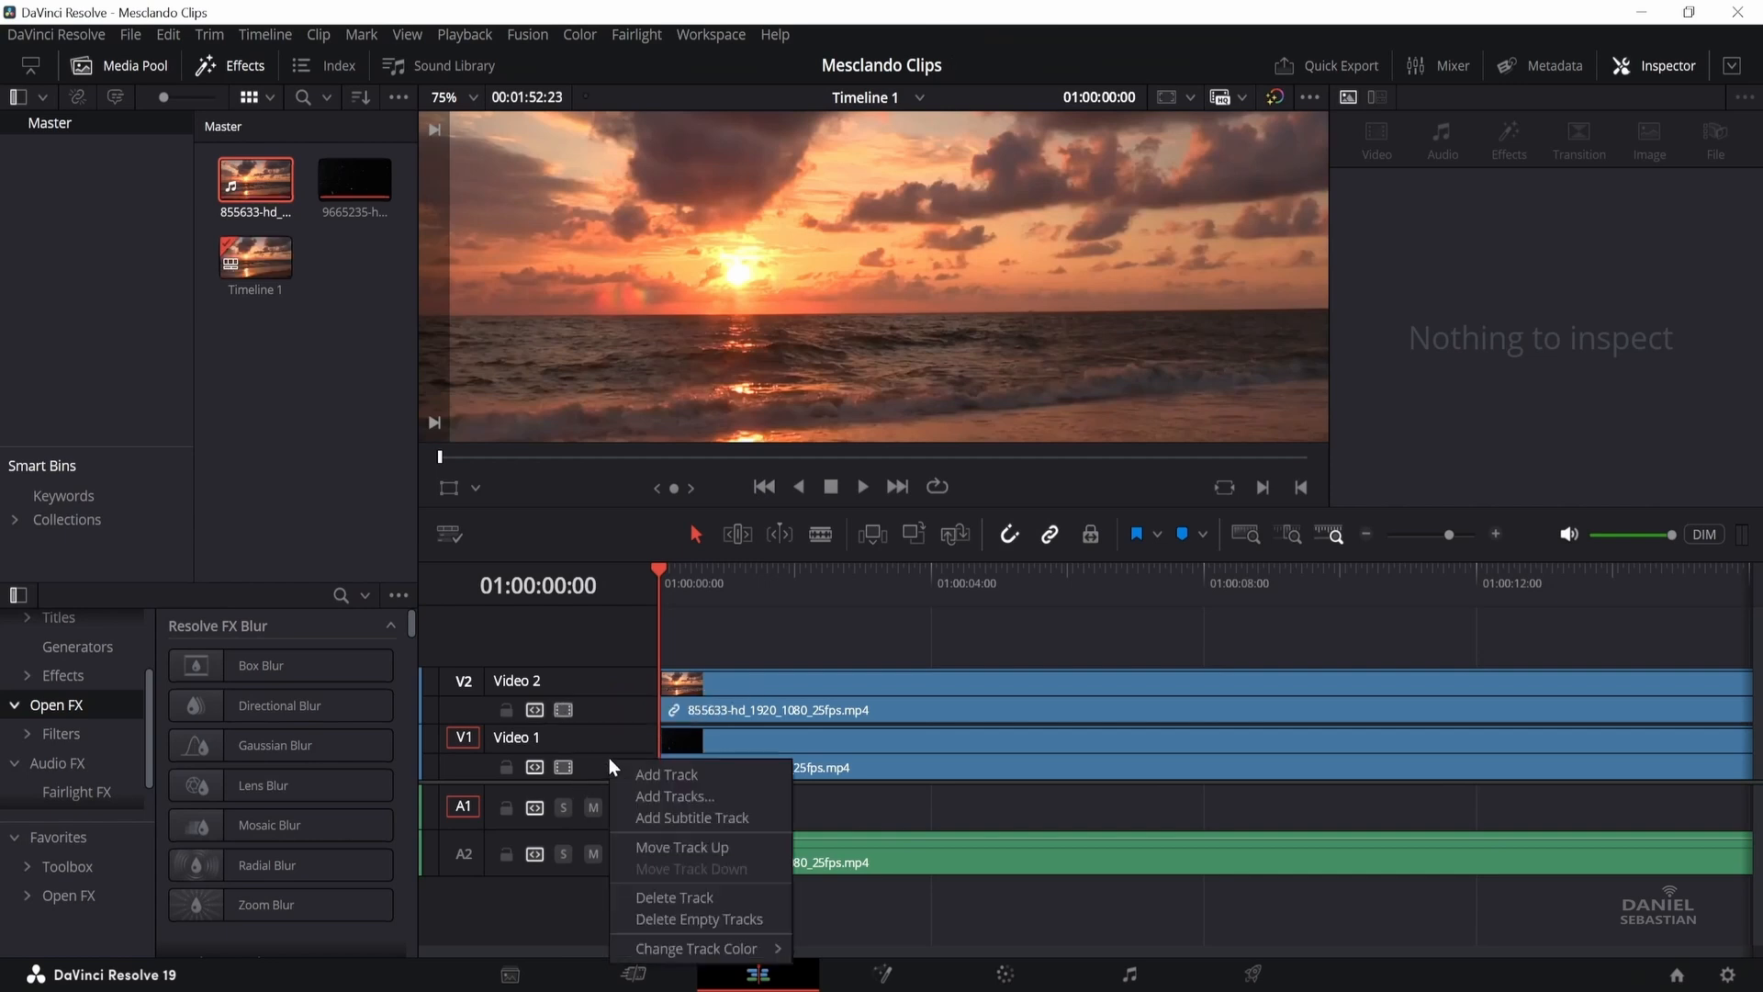
pyautogui.click(711, 846)
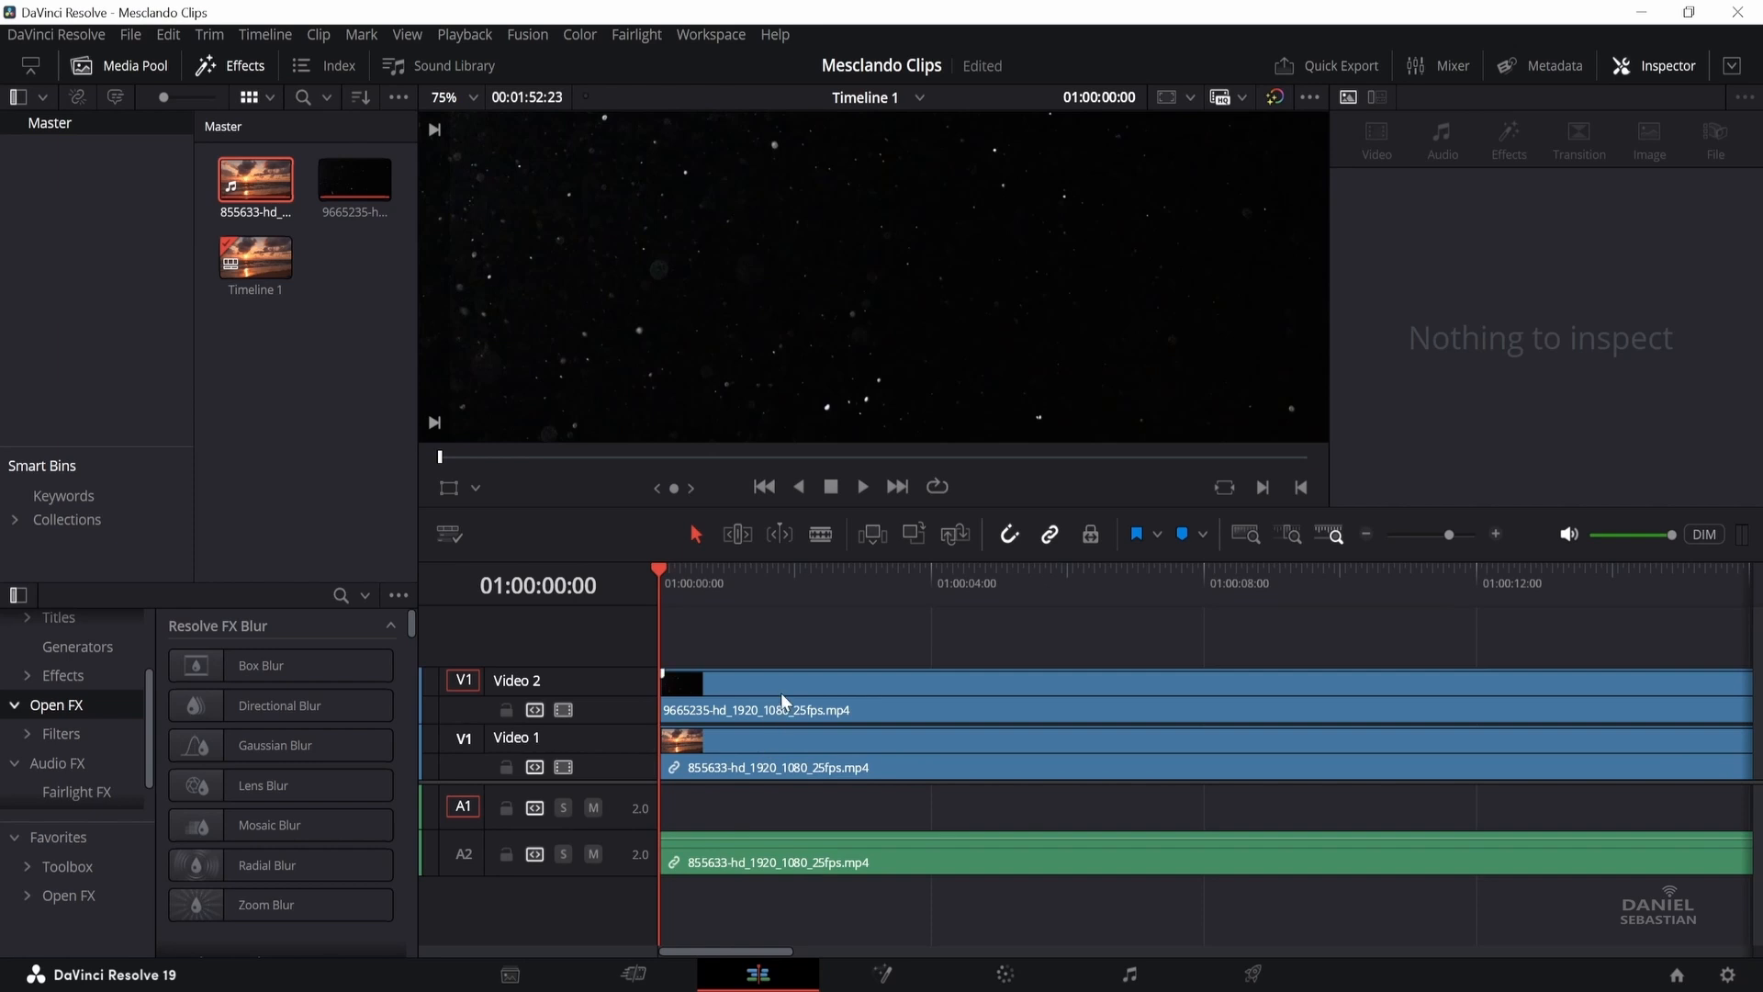
# Step: Set the composite mode of the particle clip on Video 2 to Add
pyautogui.click(780, 693)
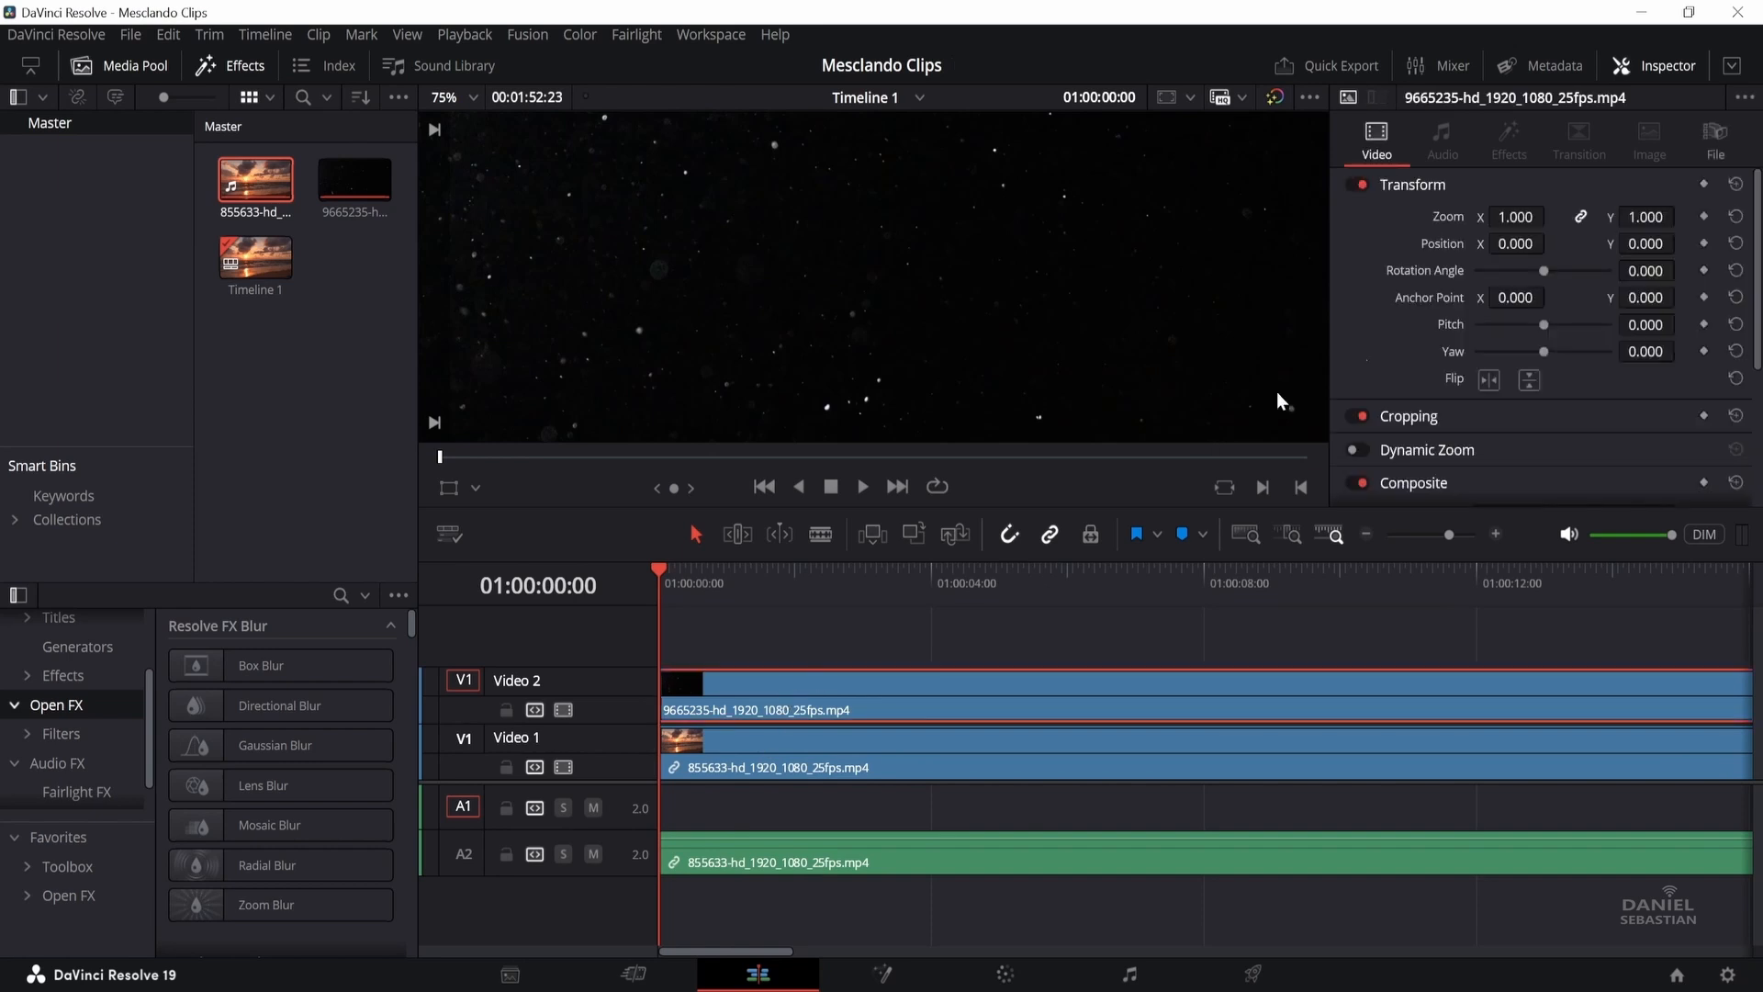
pyautogui.scroll(-3, 1494, 246)
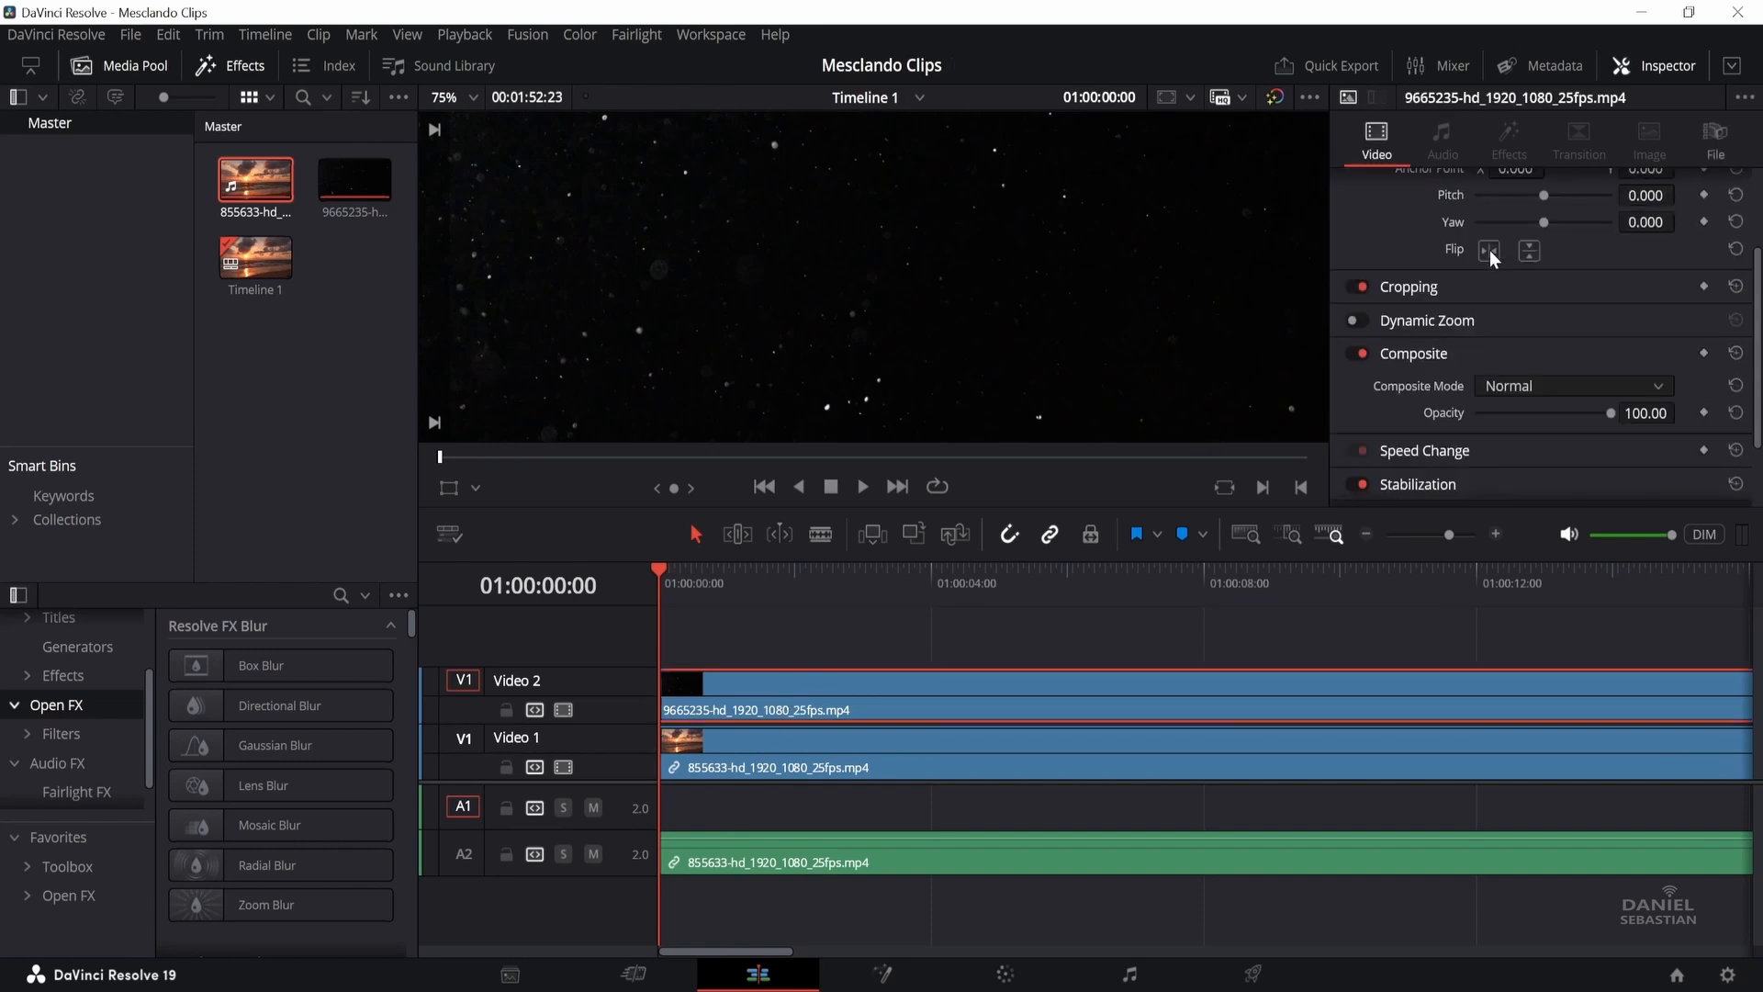
pyautogui.click(1490, 385)
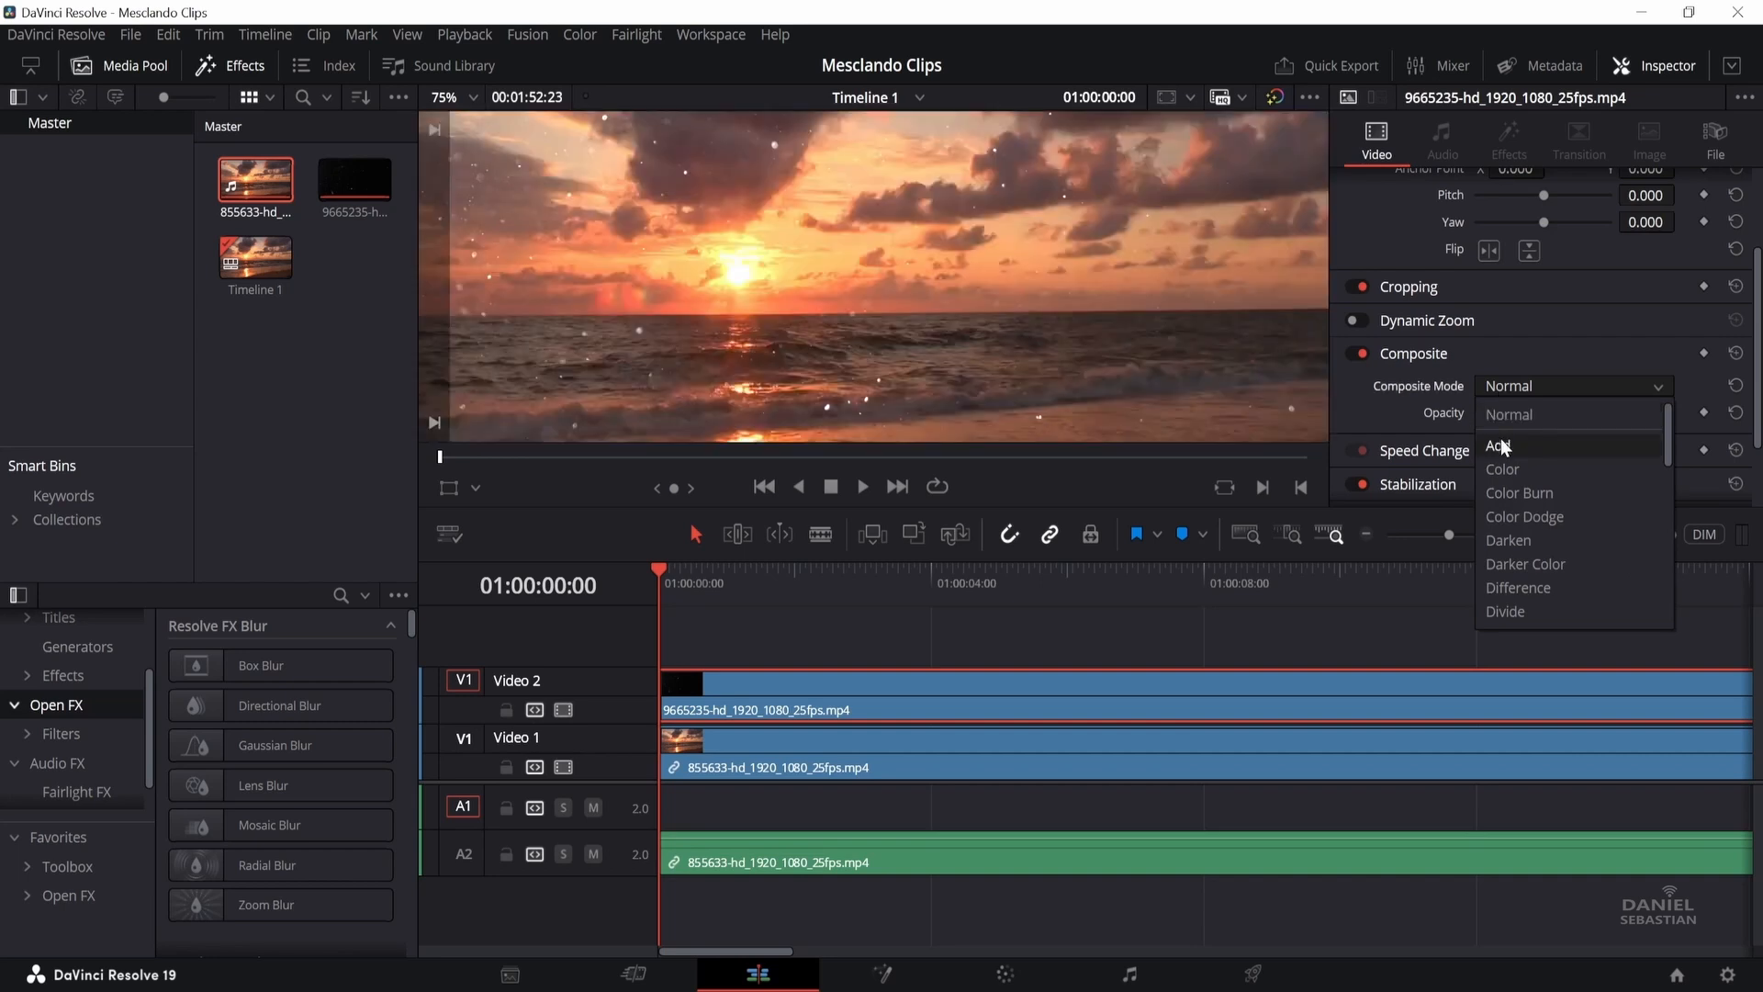
pyautogui.click(1500, 446)
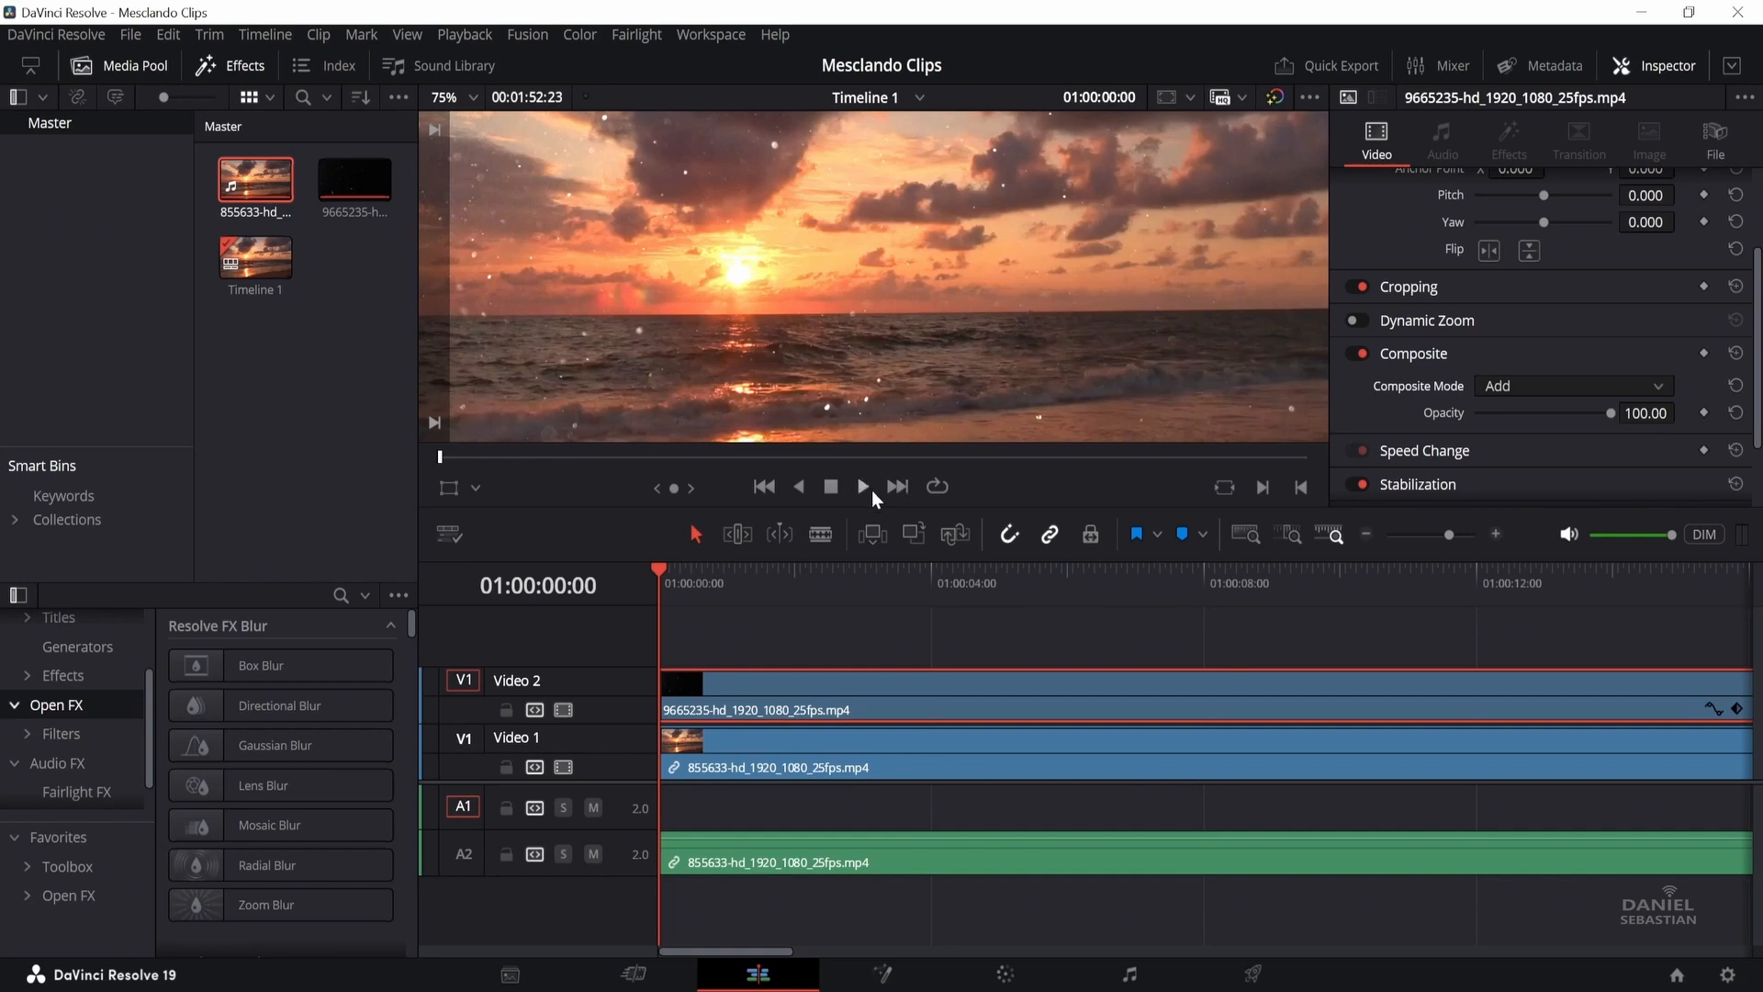
# Step: Play the blended clips, enlarge the viewer area above the timeline, and stop playback
pyautogui.press('space')
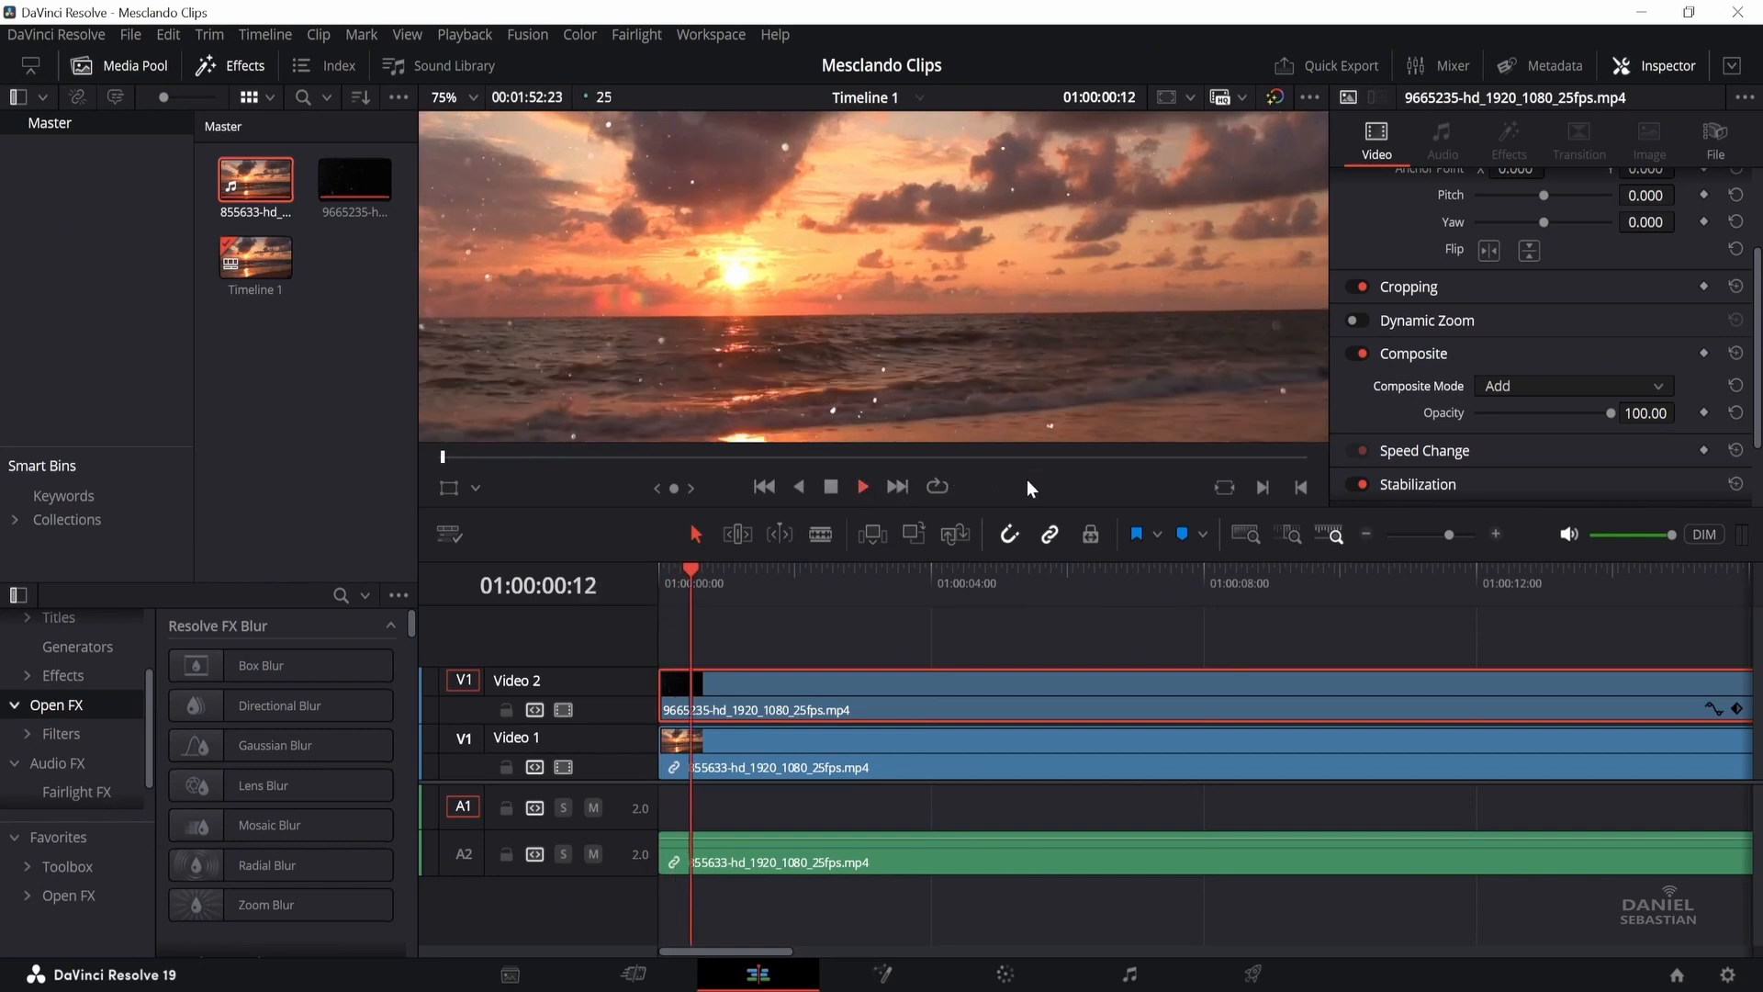
pyautogui.moveTo(1029, 507); pyautogui.dragTo(1026, 667)
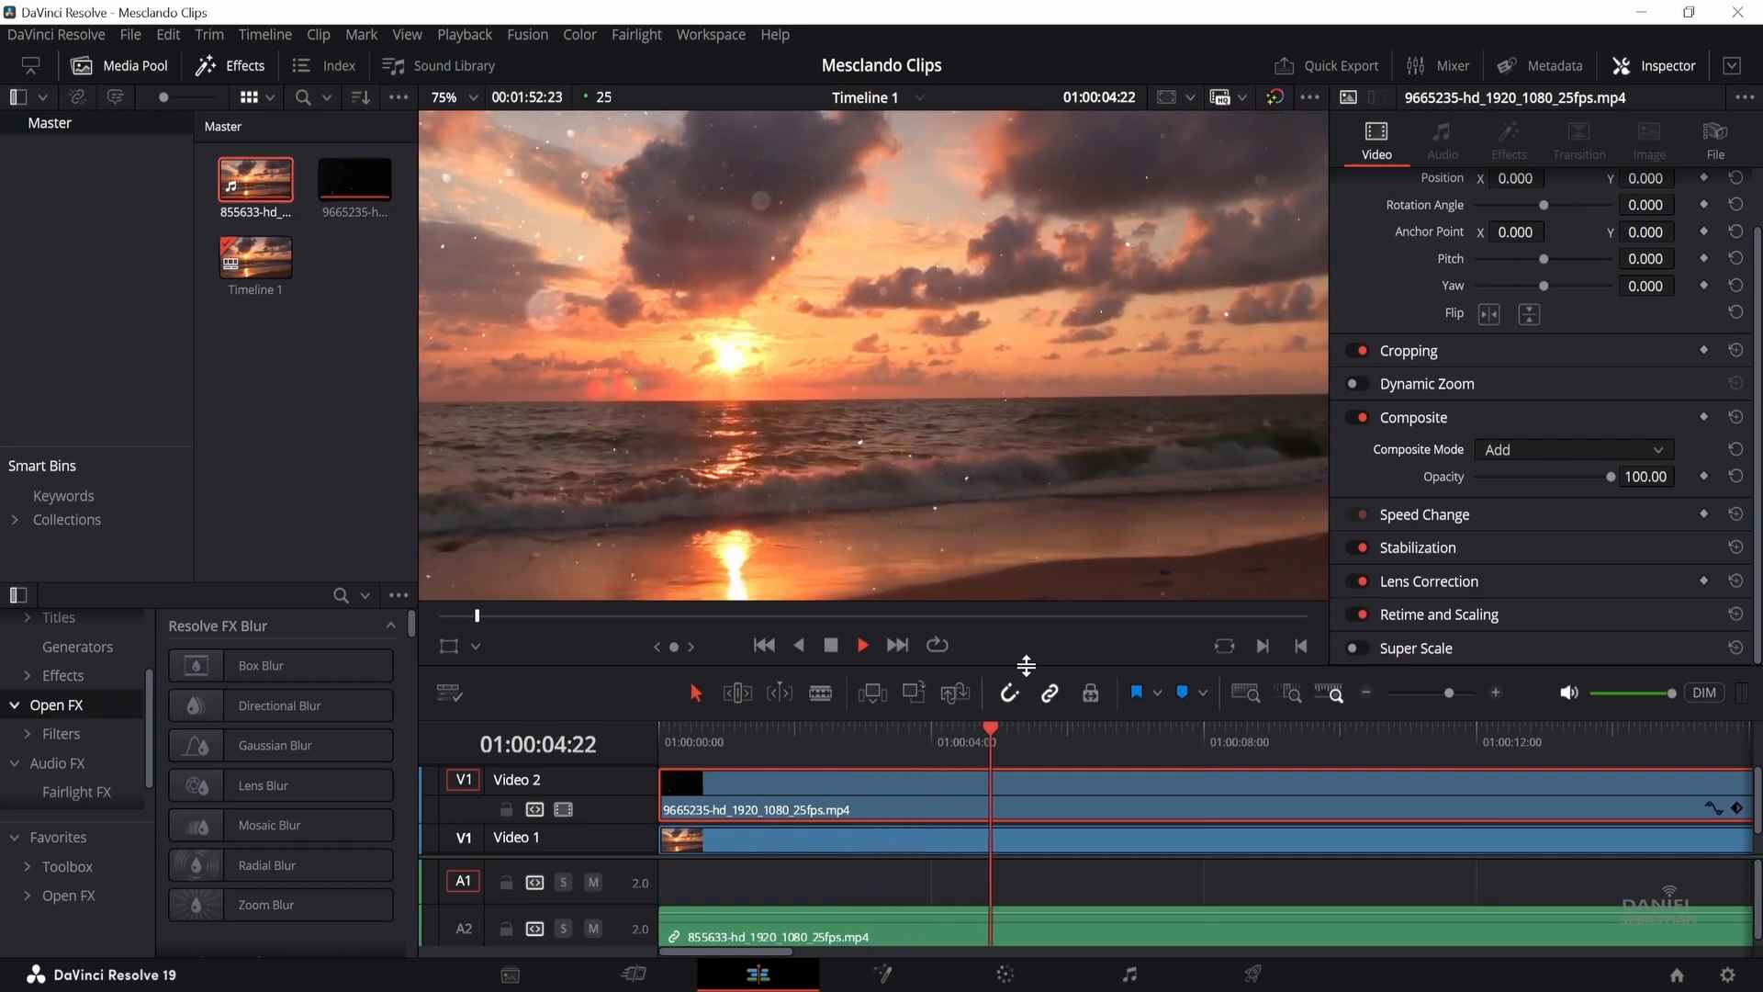
pyautogui.click(831, 645)
# Step: Change the particle clip's composite mode to Screen and lower its opacity to 33.59
pyautogui.moveTo(1586, 479)
pyautogui.mouseDown()
pyautogui.moveTo(1504, 484)
pyautogui.moveTo(1568, 485)
pyautogui.mouseUp()
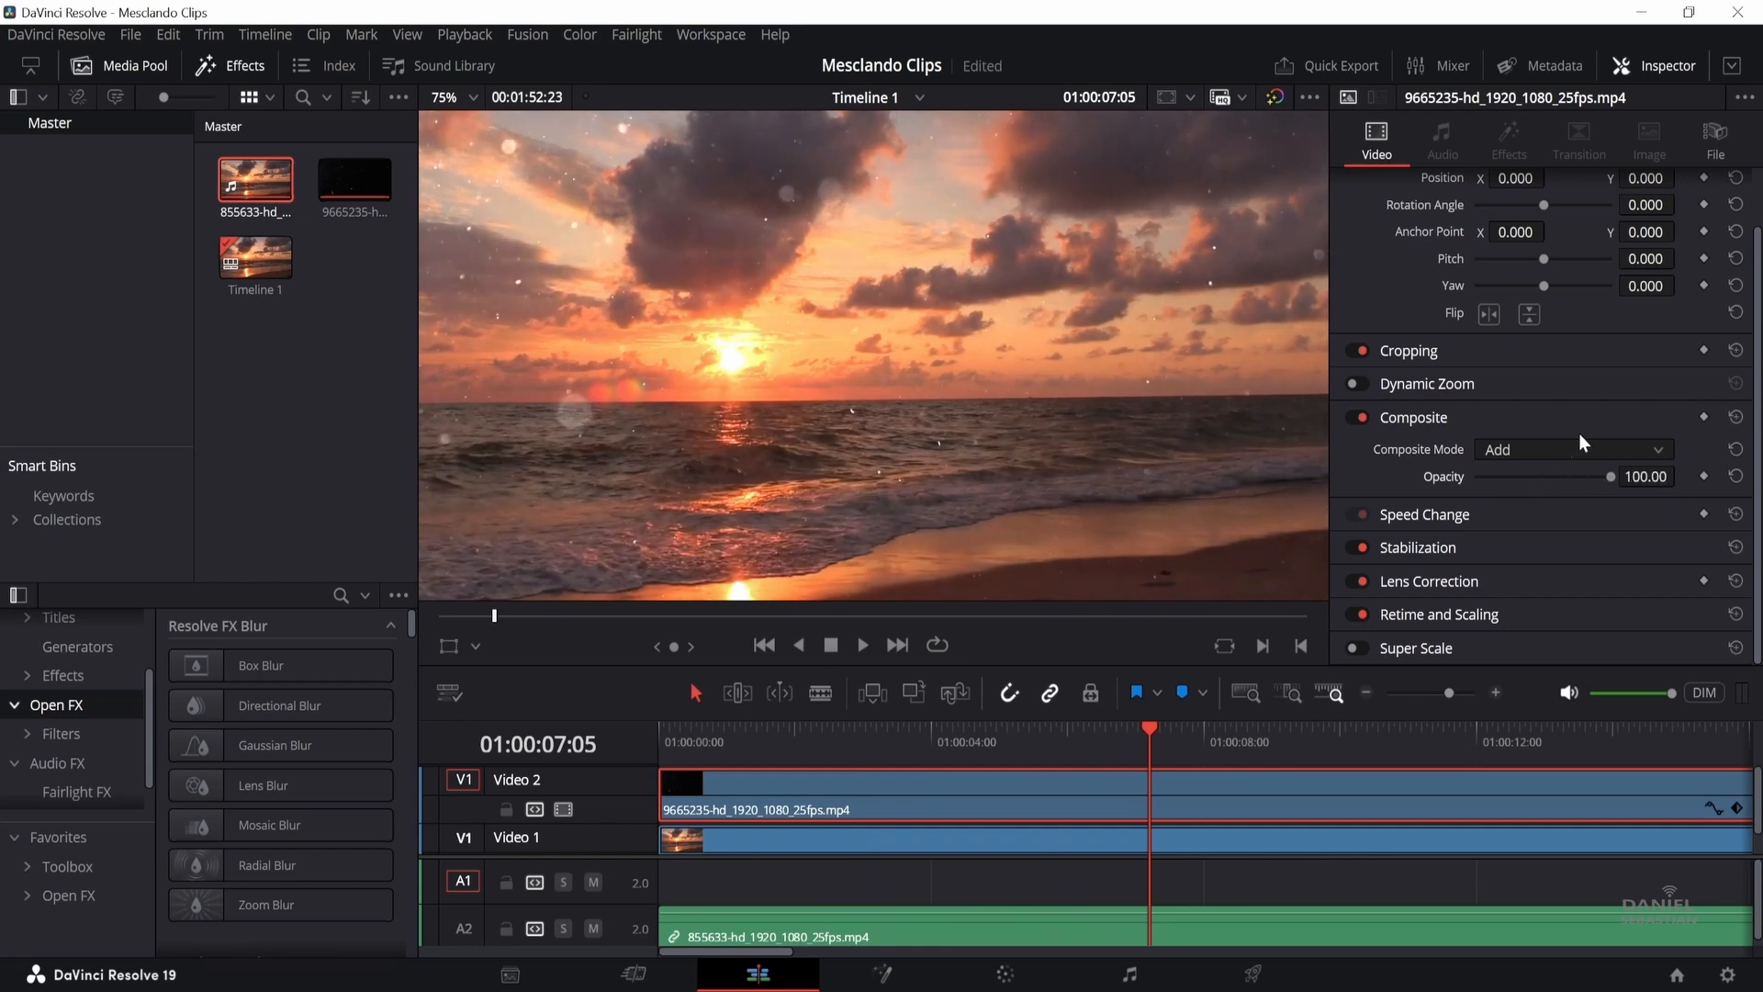
pyautogui.click(1579, 447)
pyautogui.scroll(-3, 1552, 551)
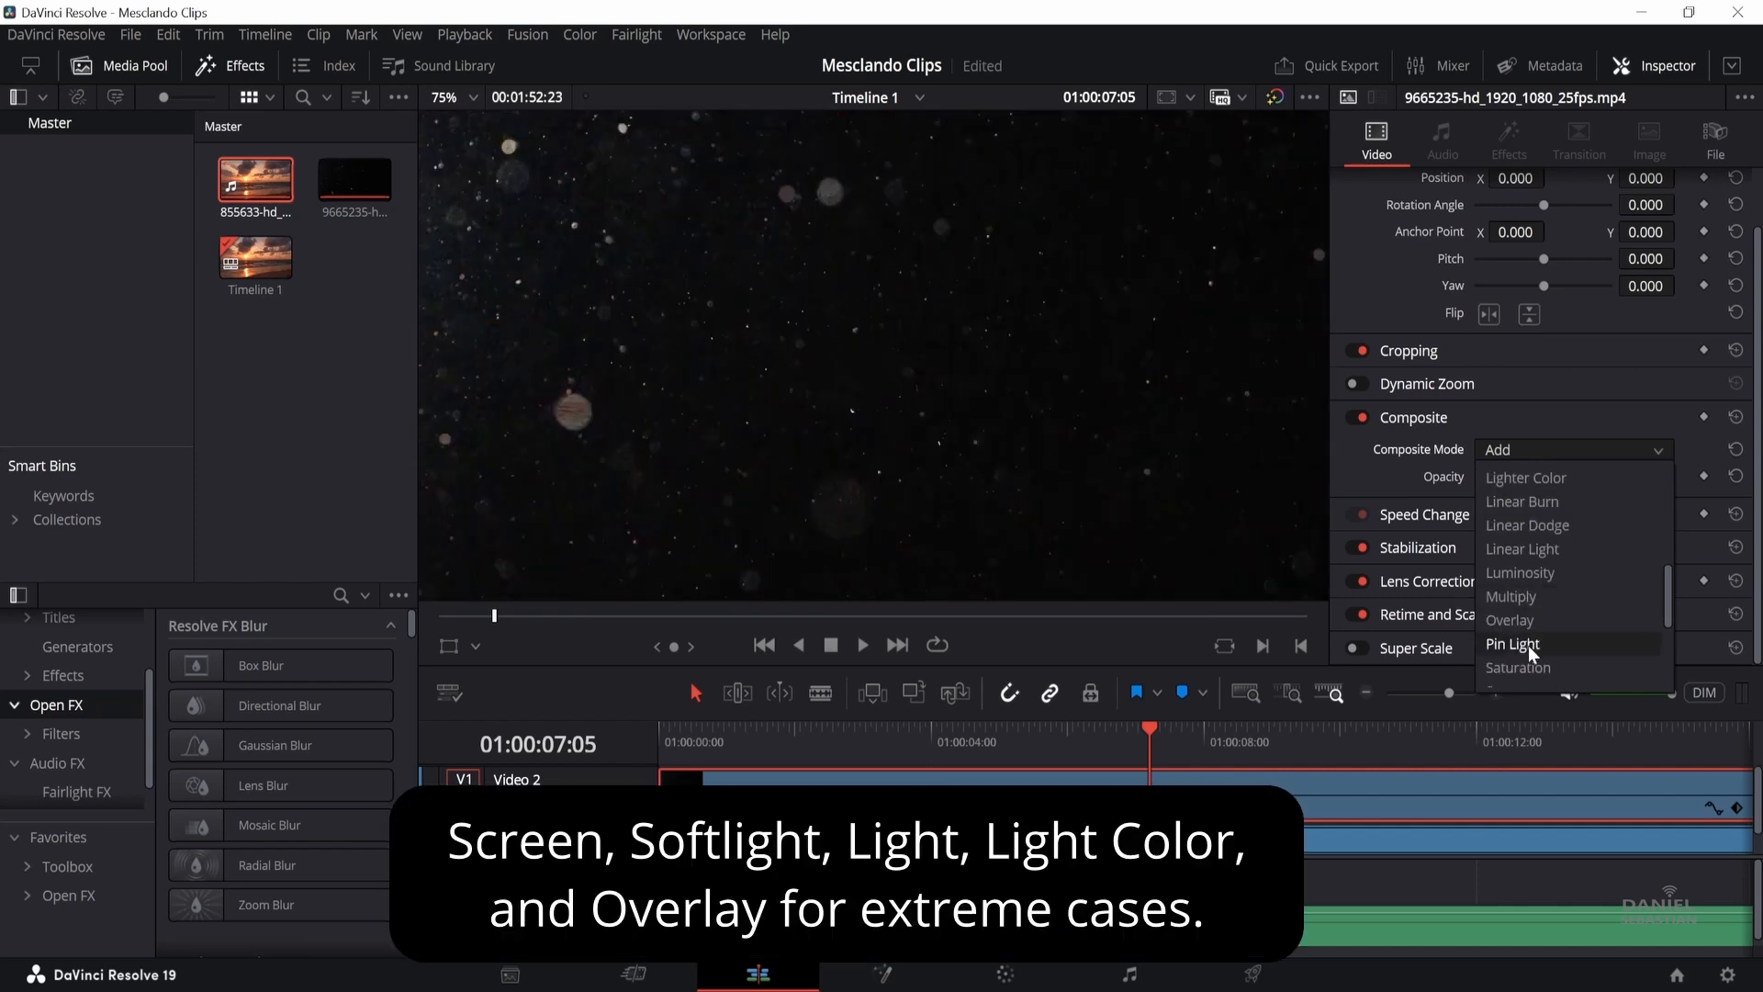
pyautogui.scroll(-1, 1529, 647)
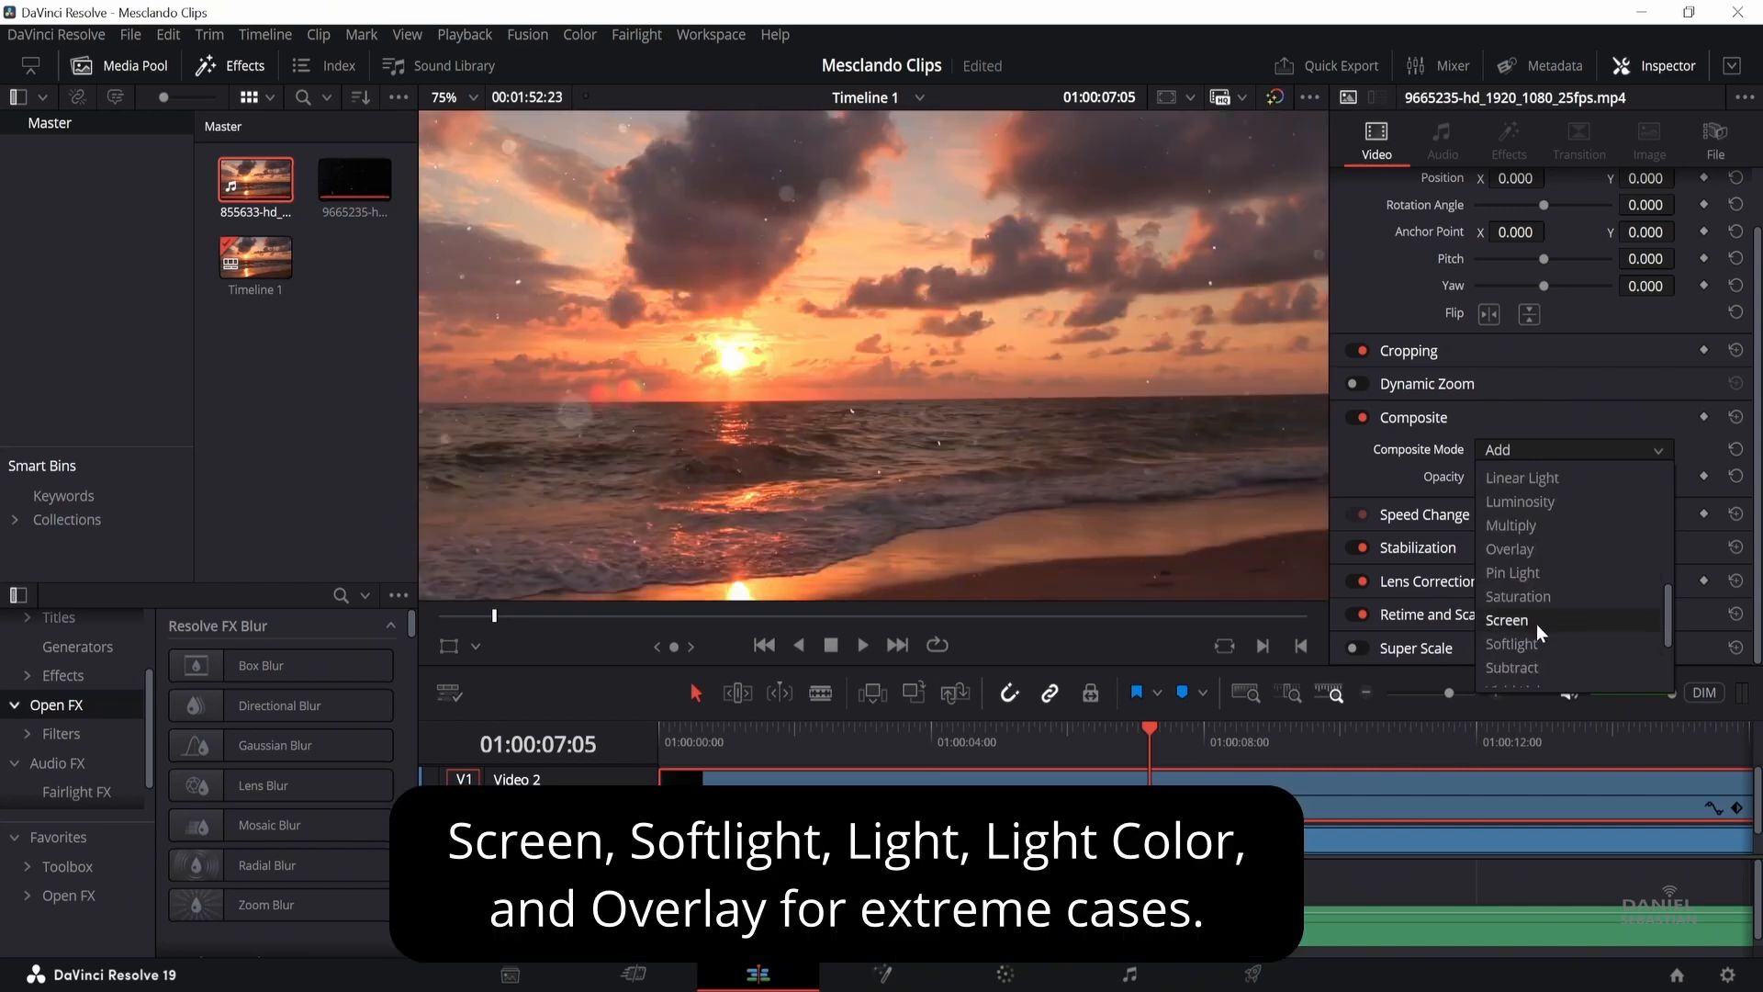
pyautogui.click(1535, 624)
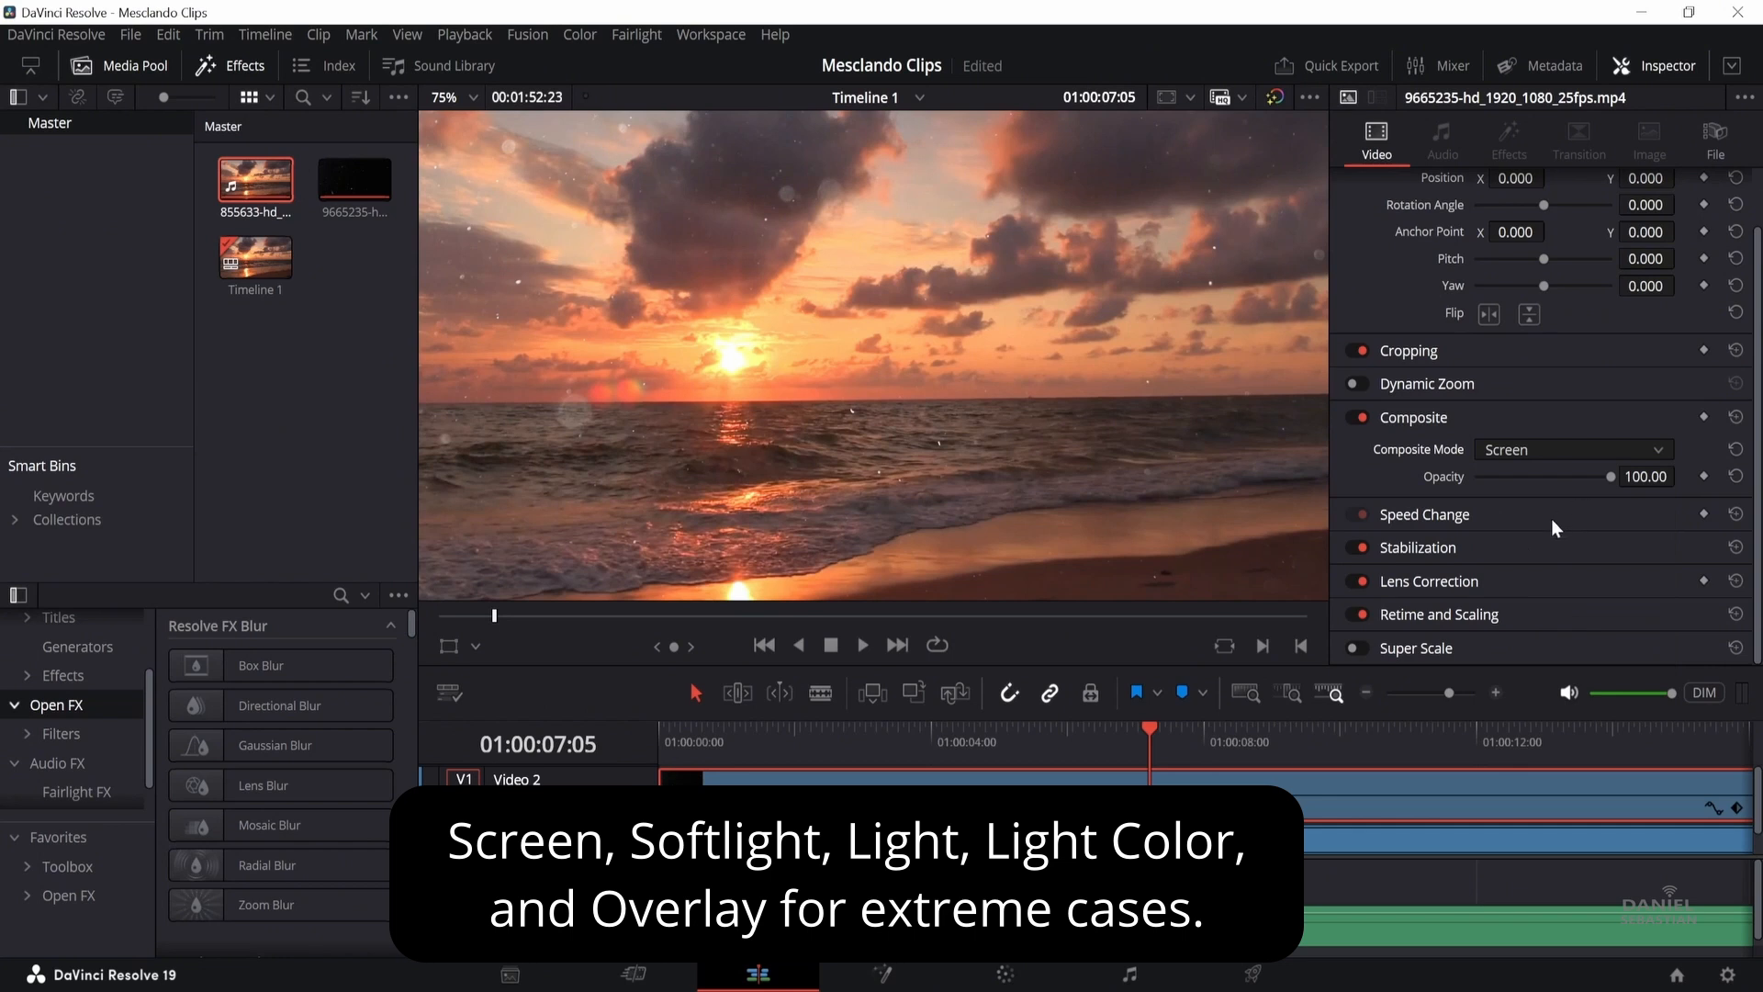
pyautogui.moveTo(1606, 477); pyautogui.dragTo(1521, 485)
# Step: Preview the blend from the start of the timeline and slightly raise the particle clip's opacity
pyautogui.moveTo(1153, 730); pyautogui.dragTo(657, 771)
pyautogui.click(863, 647)
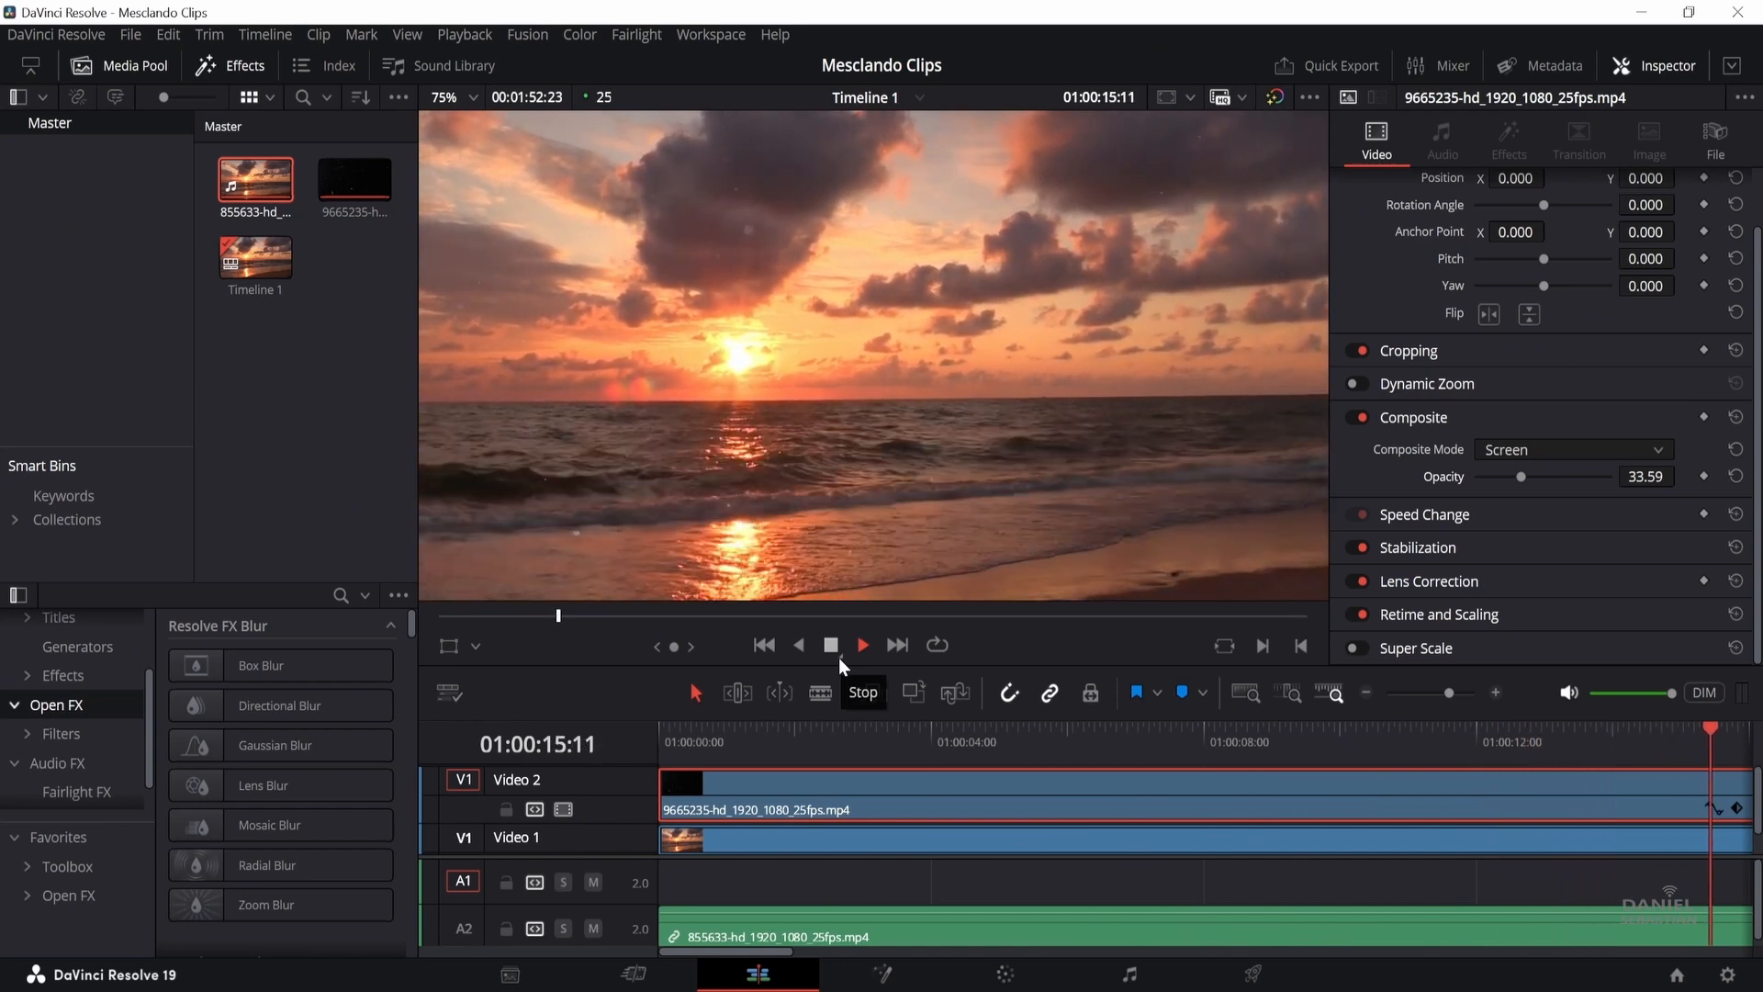
pyautogui.click(839, 657)
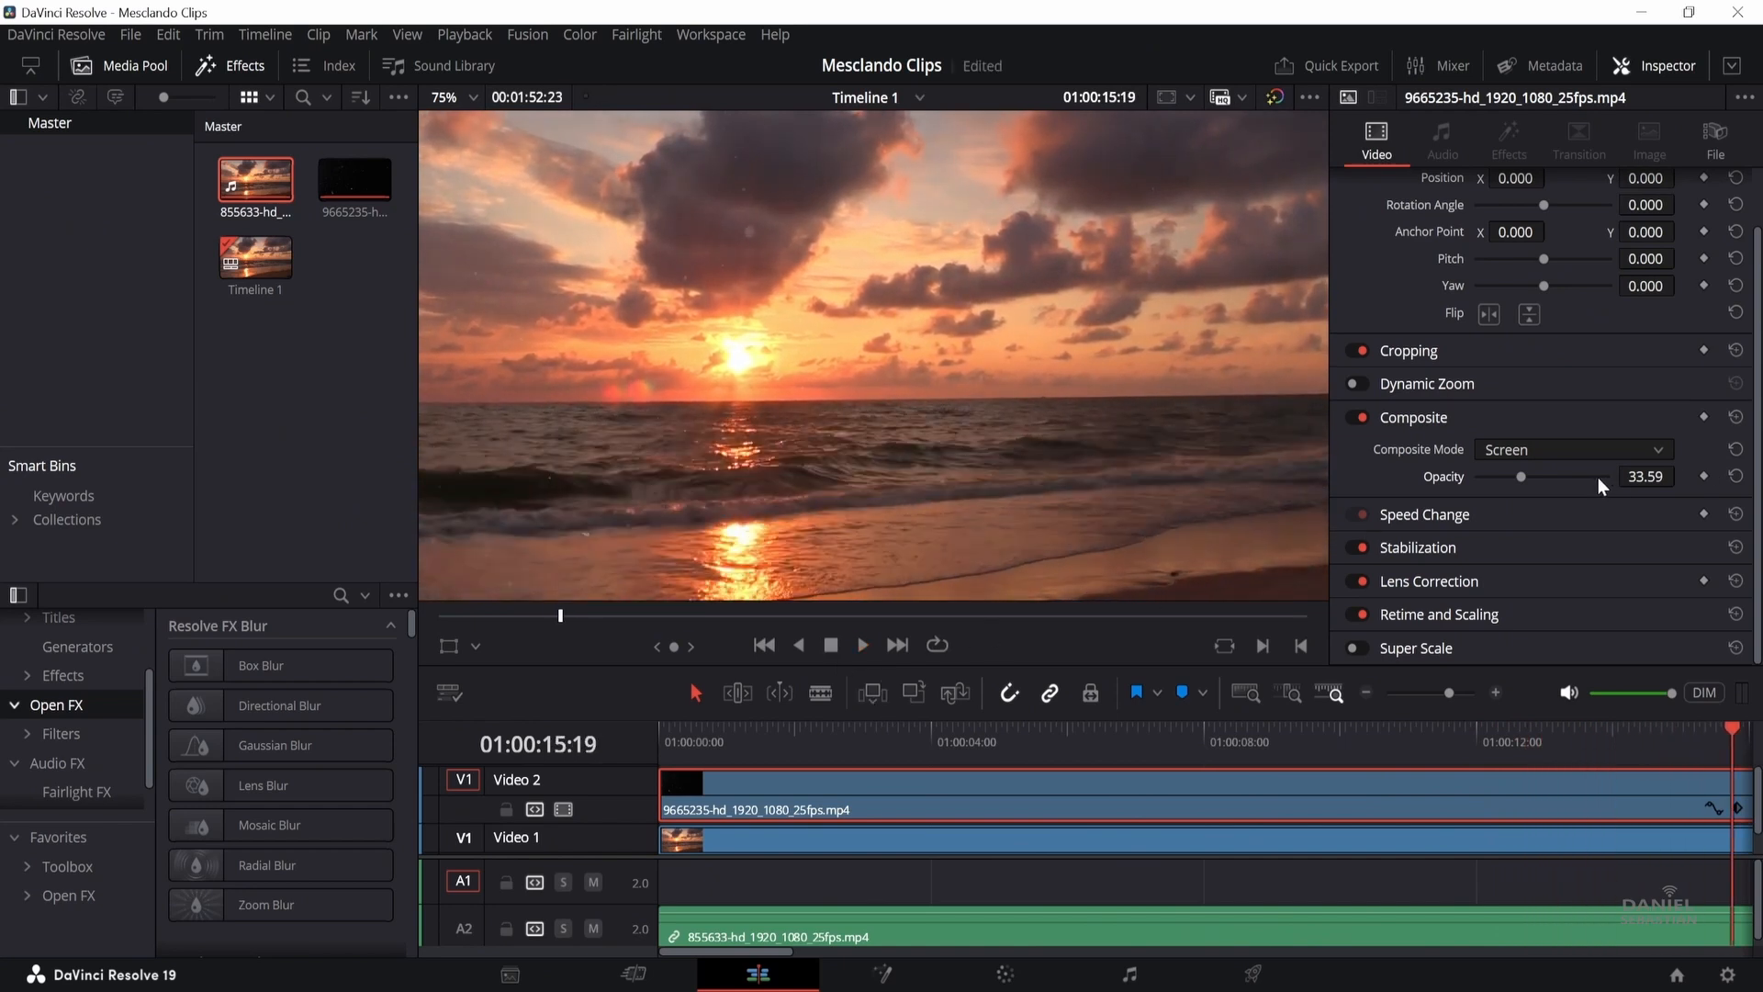
pyautogui.moveTo(1529, 476)
pyautogui.mouseDown()
pyautogui.moveTo(1692, 498)
pyautogui.moveTo(1552, 503)
pyautogui.mouseUp()
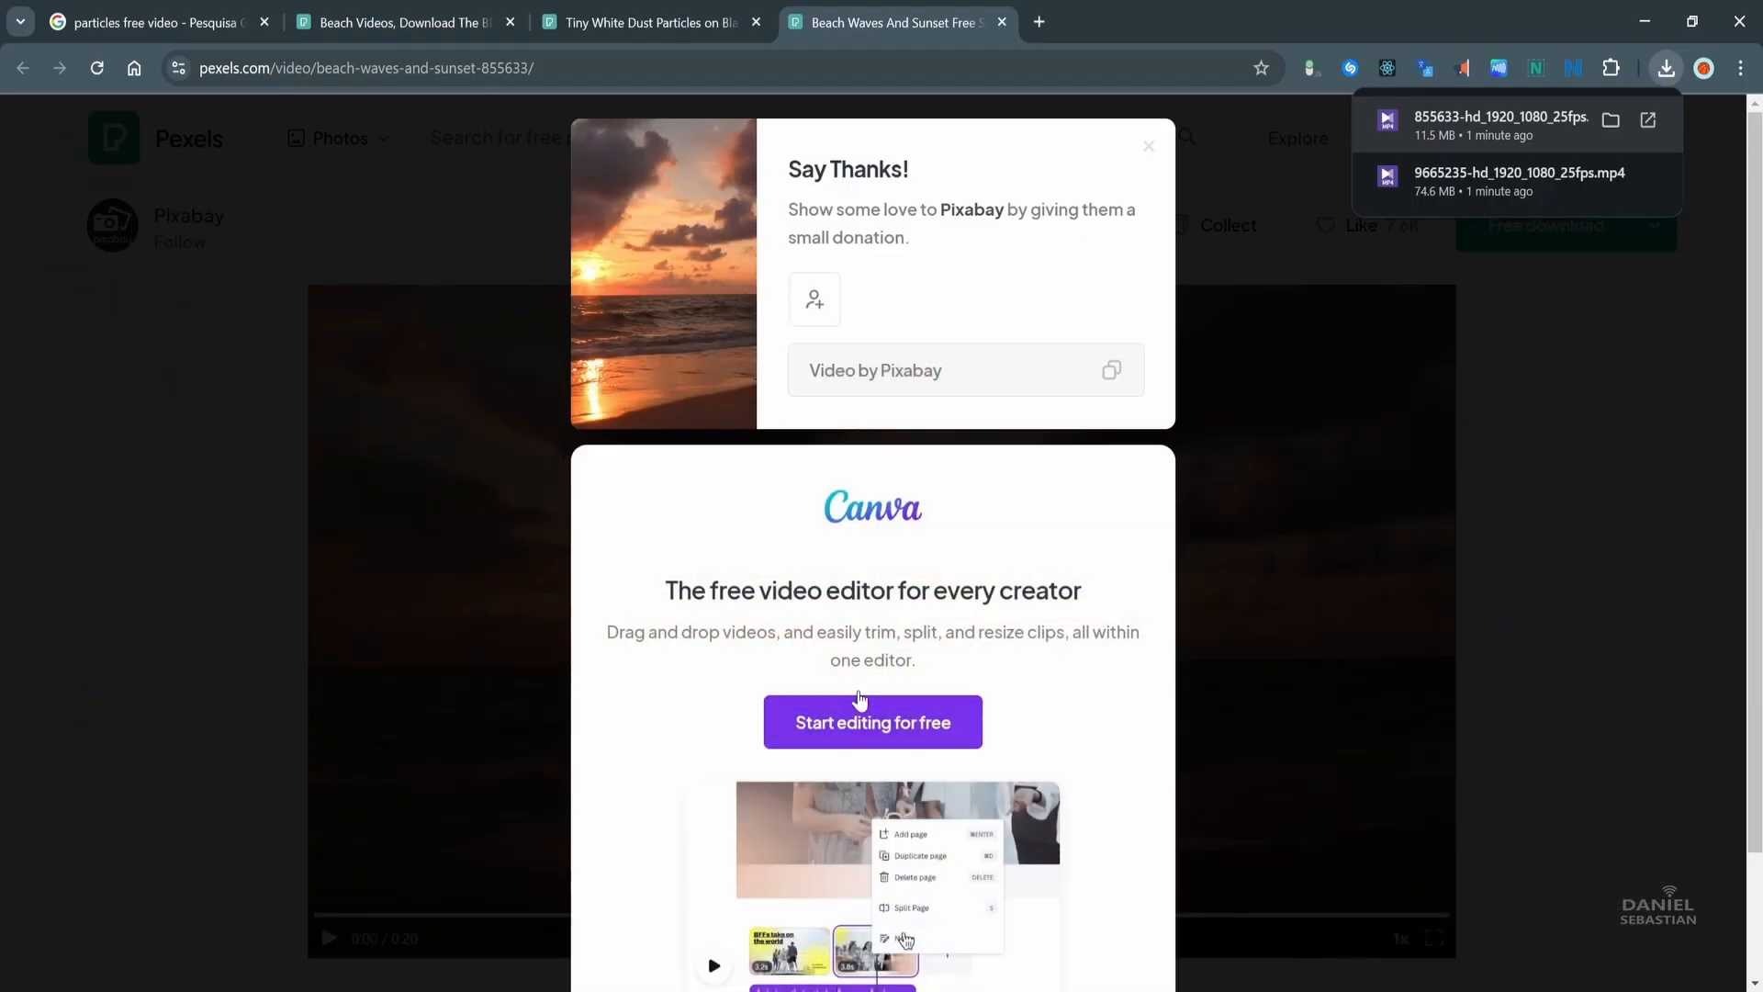
# Step: Download the related dust cloud video from Pexels as 9665236-hd_1920_1080_25fps.mp4 and add it at the timeline start on a new Video 3 track
pyautogui.click(693, 11)
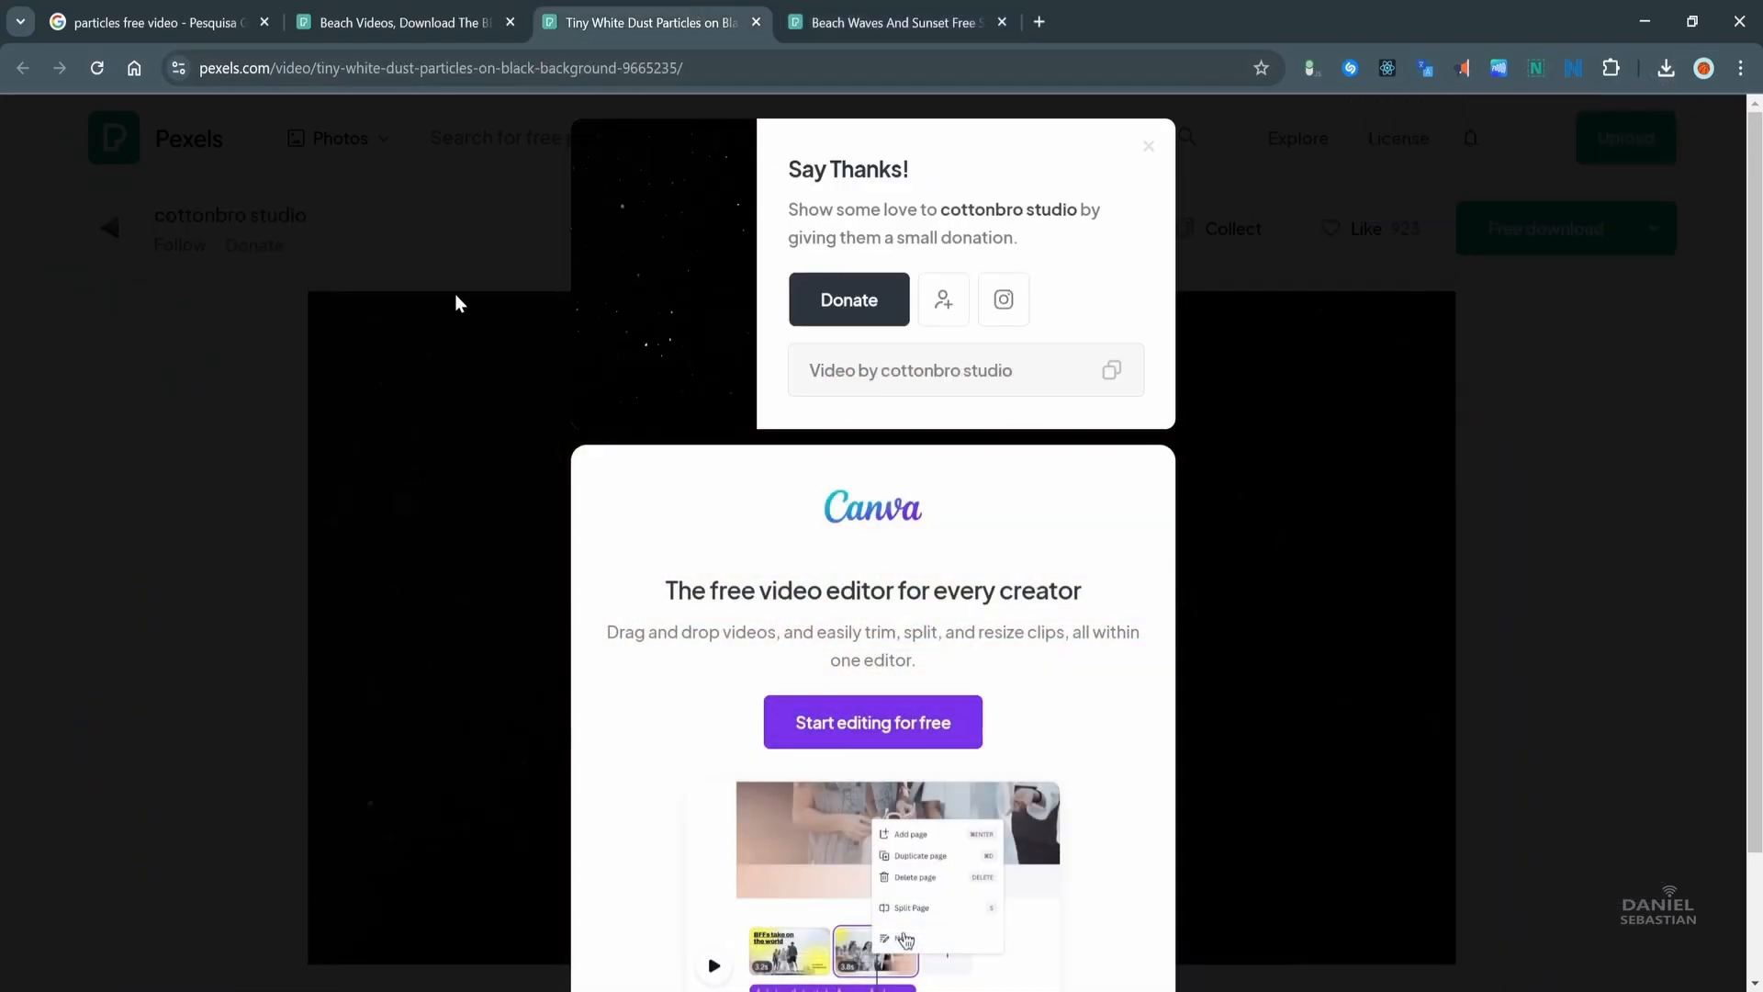
pyautogui.click(454, 294)
pyautogui.scroll(-10, 460, 289)
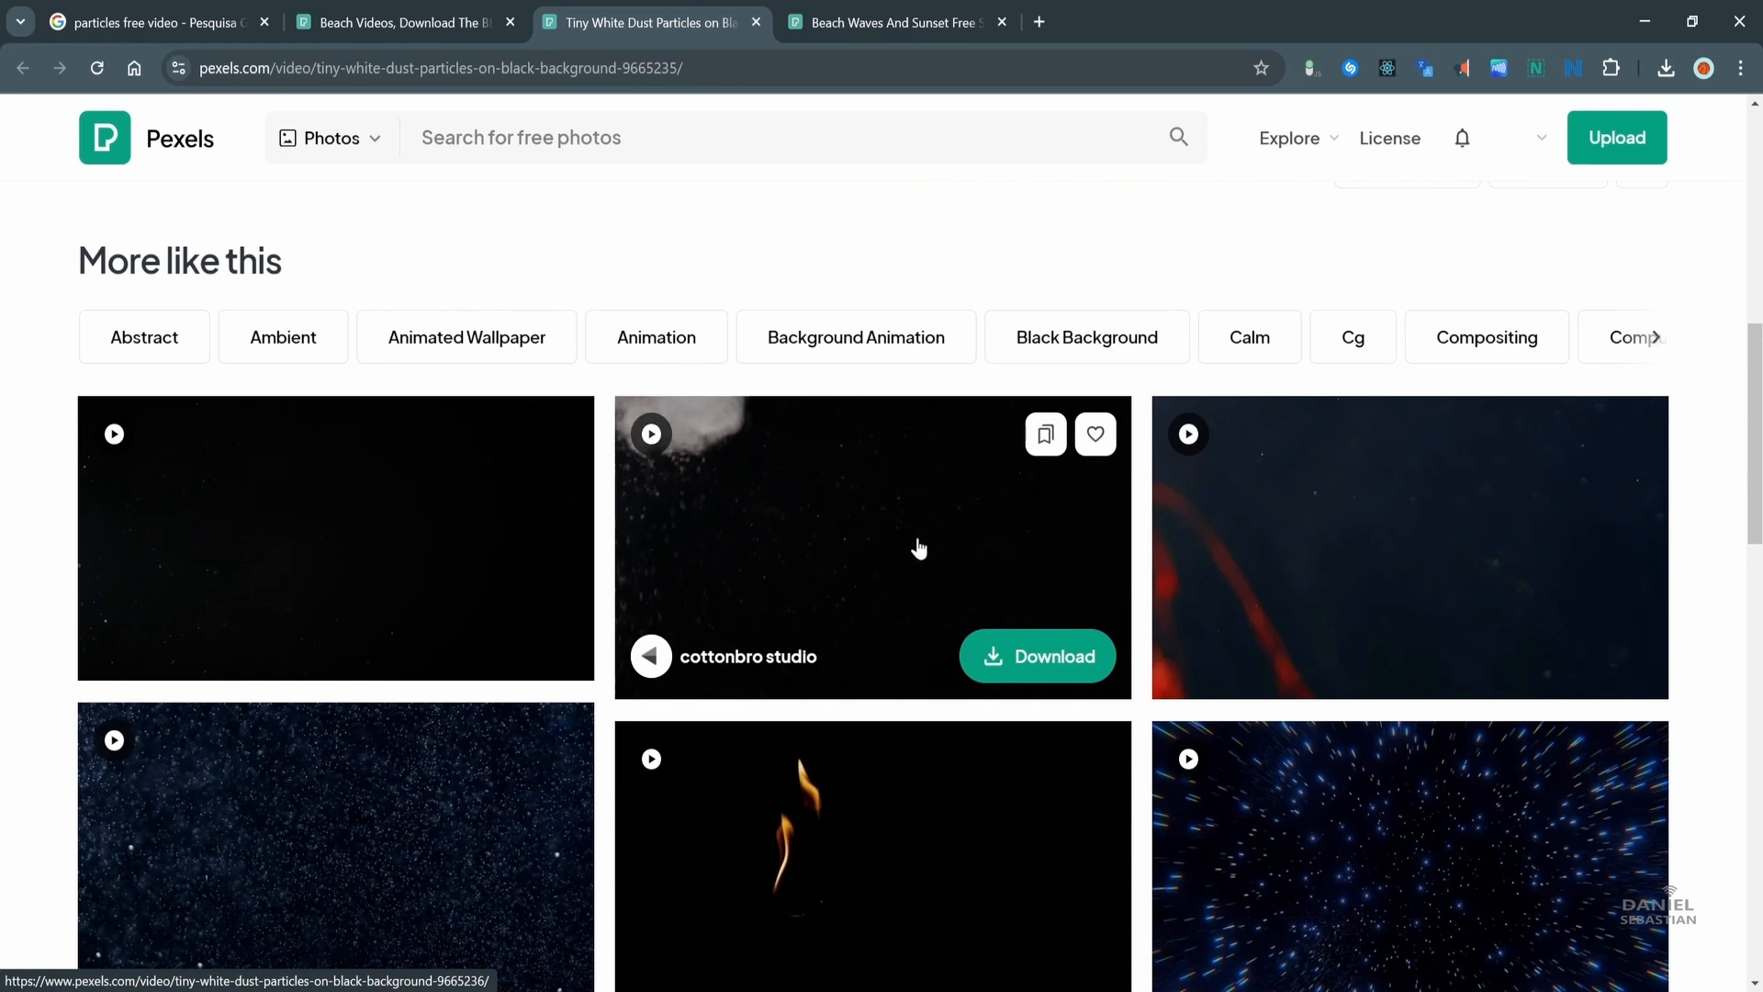
pyautogui.click(1044, 652)
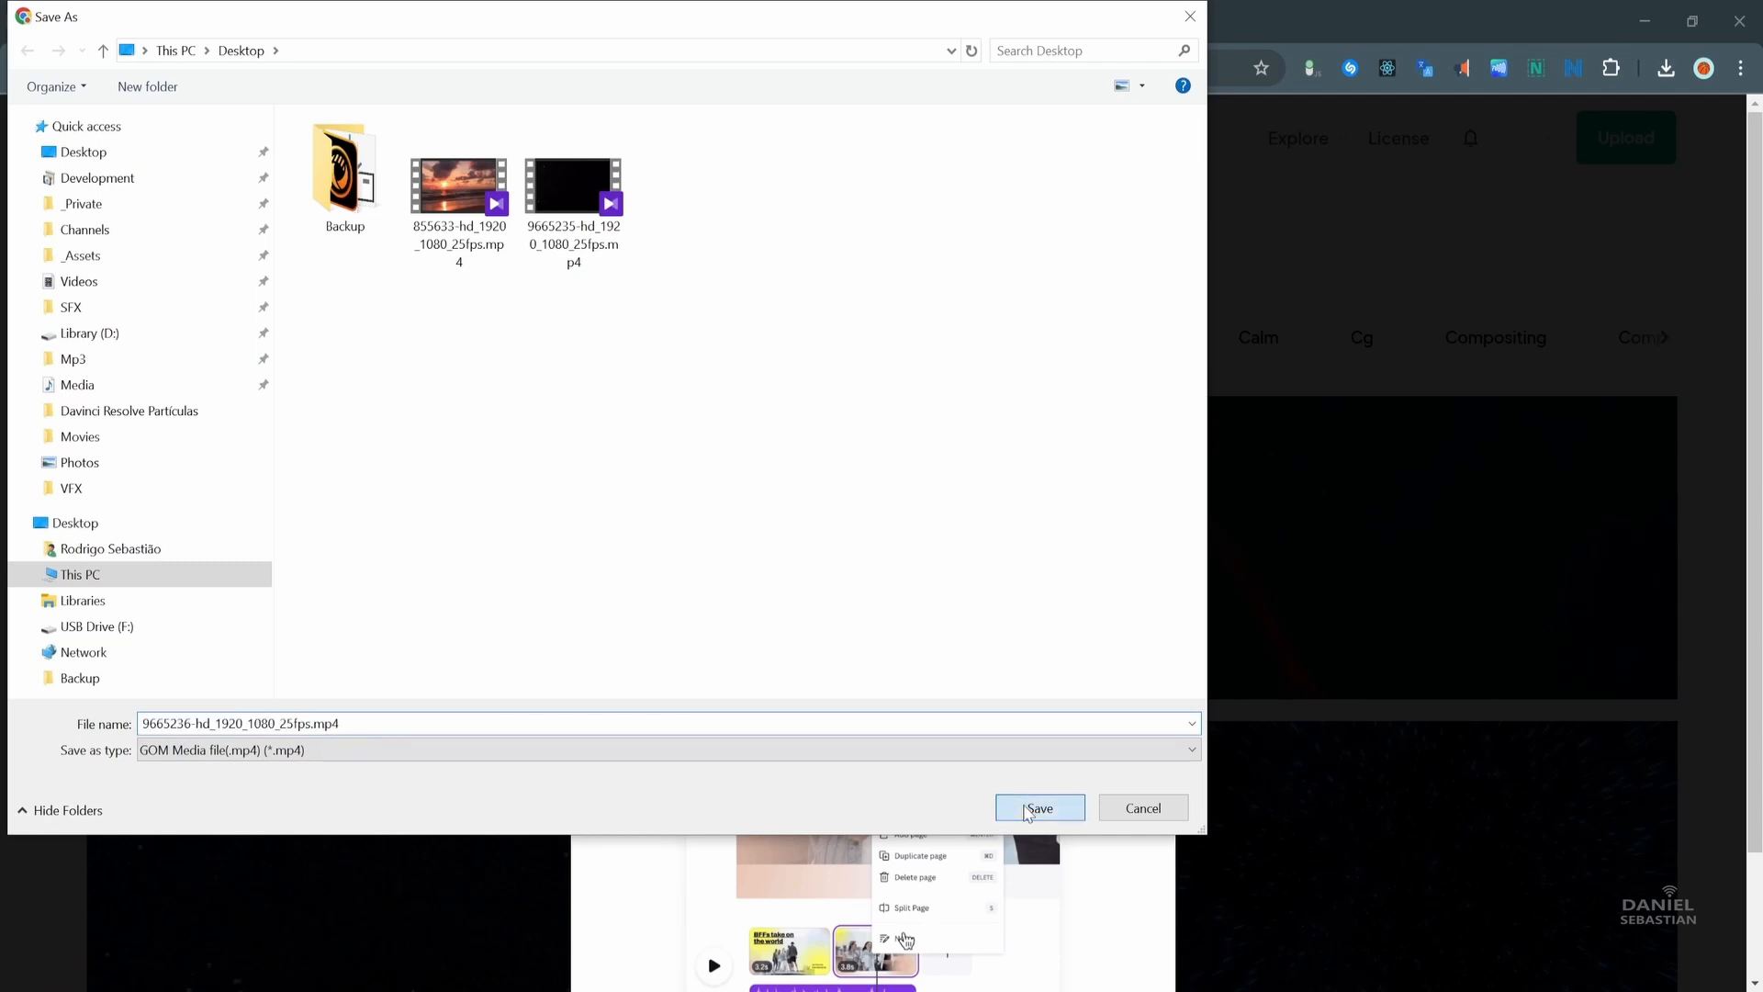
pyautogui.click(1035, 798)
pyautogui.click(1667, 68)
pyautogui.moveTo(1580, 121); pyautogui.dragTo(662, 785)
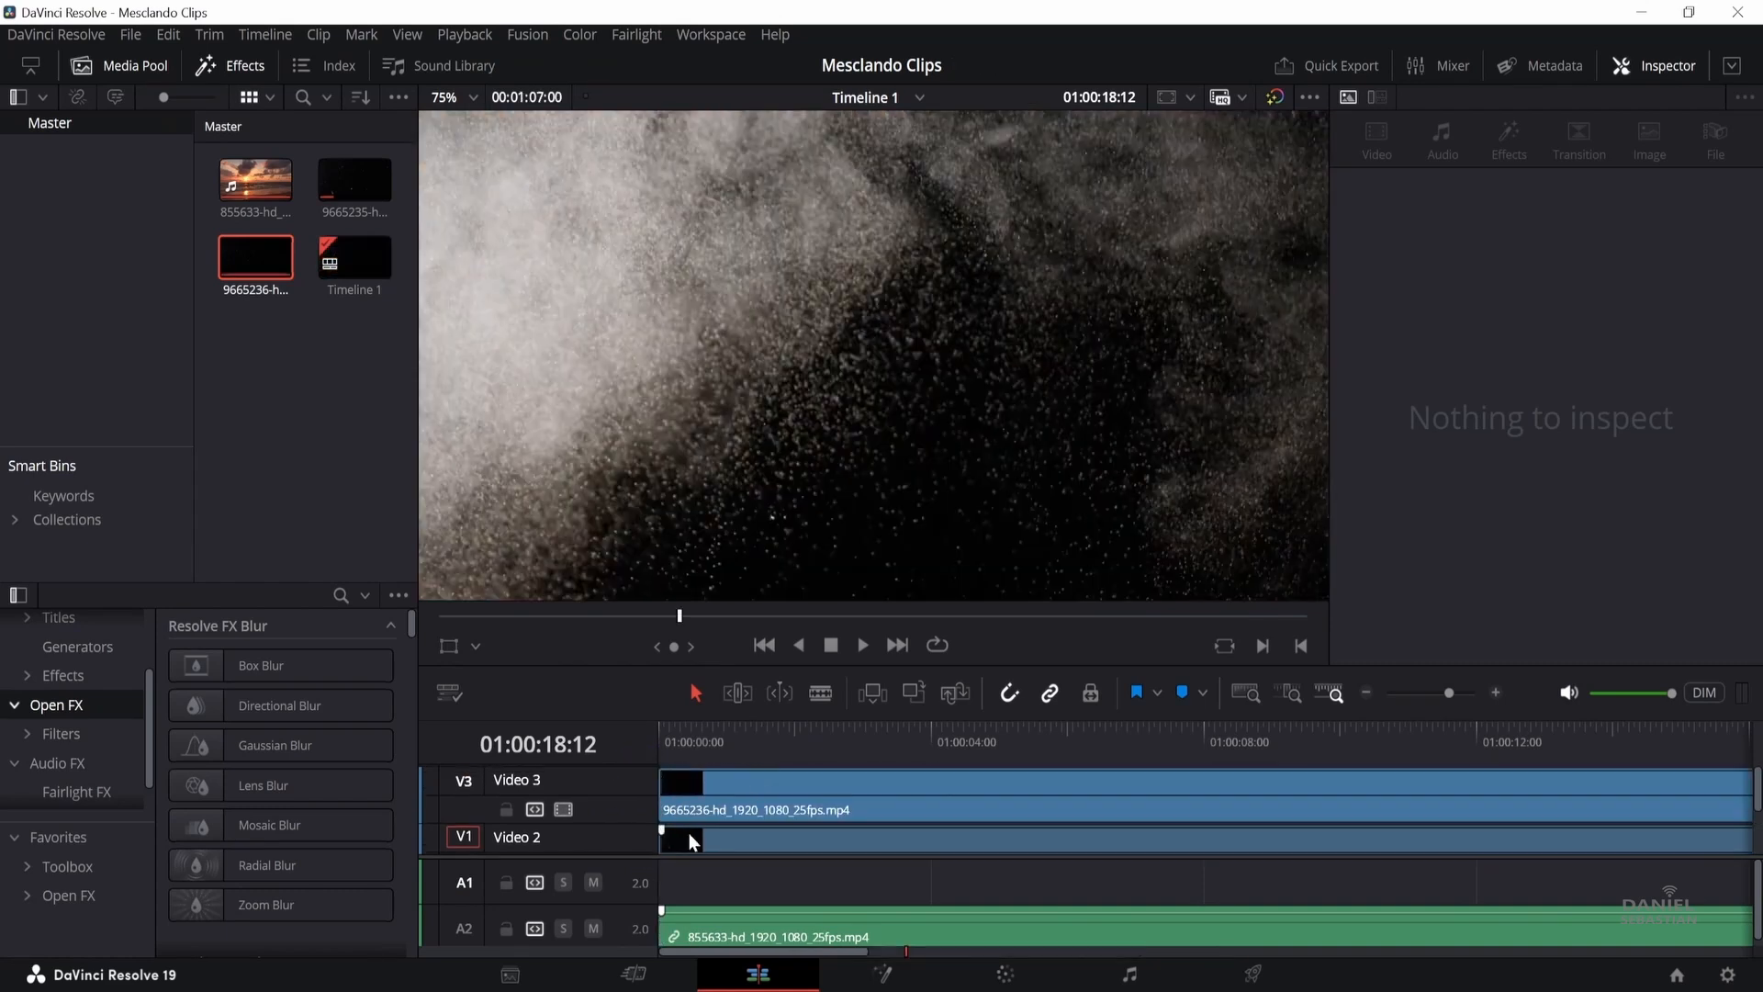
# Step: Disable the particle clip on Video 2 and set the Video 3 clip's composite mode to Add with opacity 43.51
pyautogui.click(689, 834)
pyautogui.click(693, 812)
pyautogui.click(1540, 454)
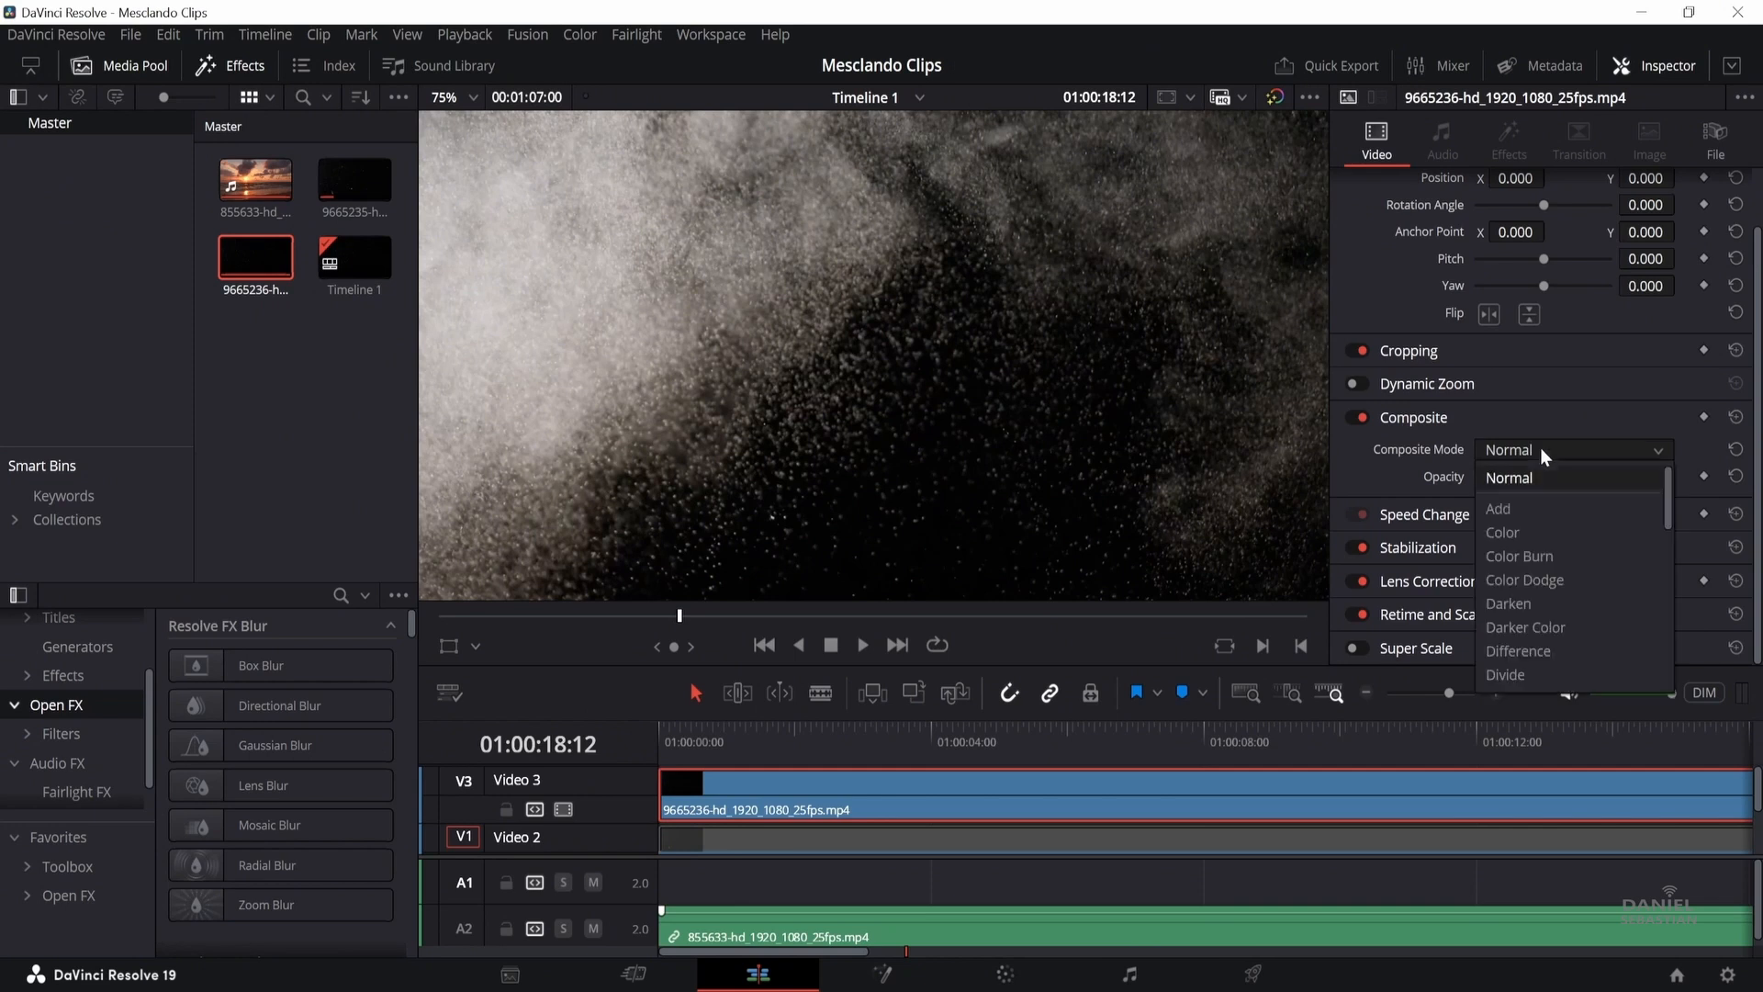
pyautogui.click(1519, 511)
pyautogui.moveTo(1576, 500); pyautogui.dragTo(1534, 492)
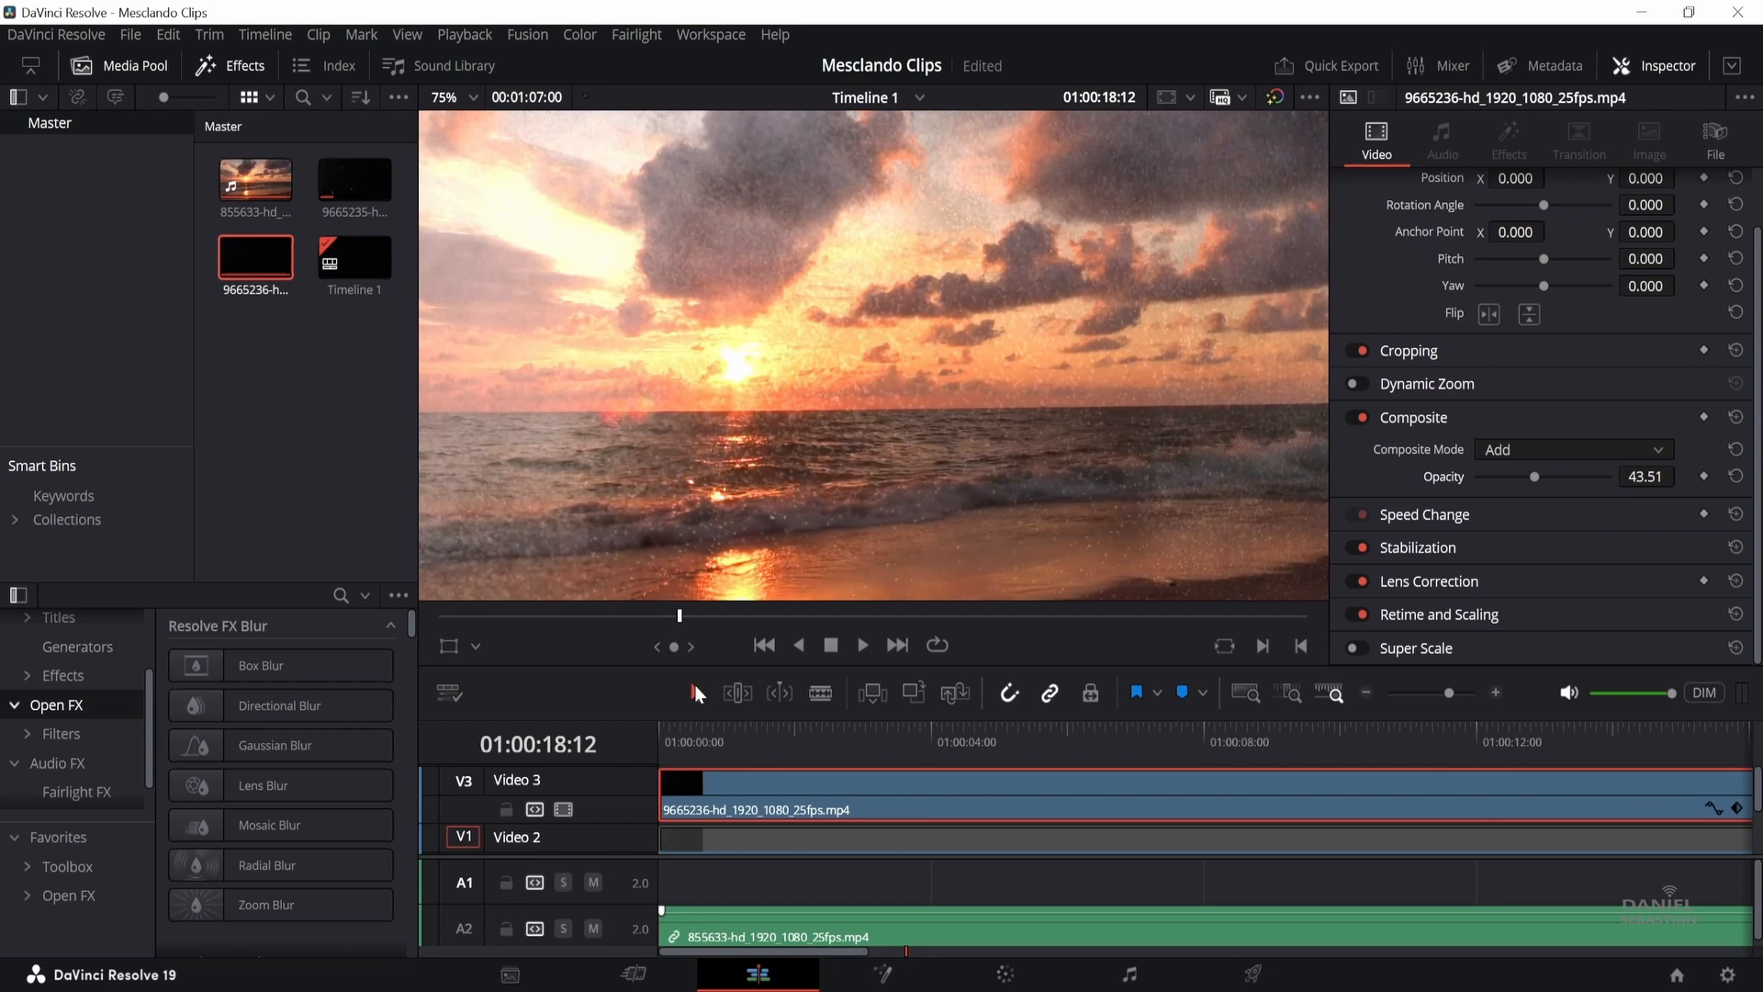
# Step: Preview the new blend from the timeline start and lower the Video 3 clip's opacity to 16.03
pyautogui.press('Home')
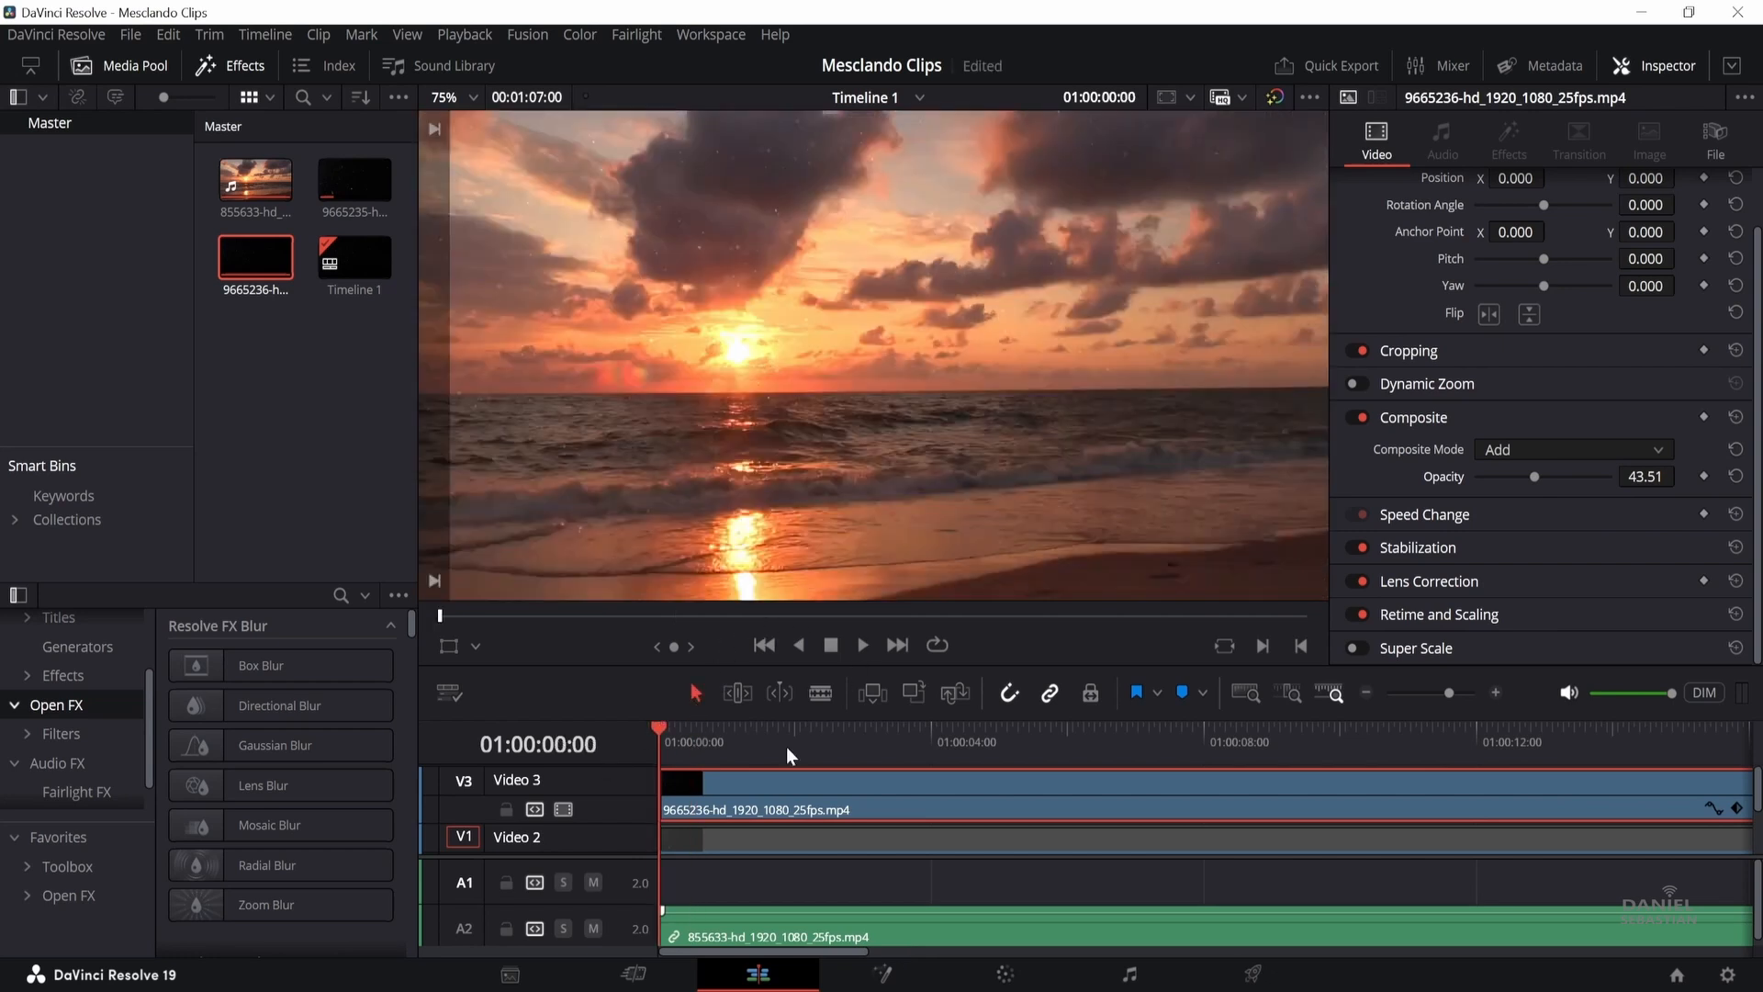
pyautogui.click(864, 645)
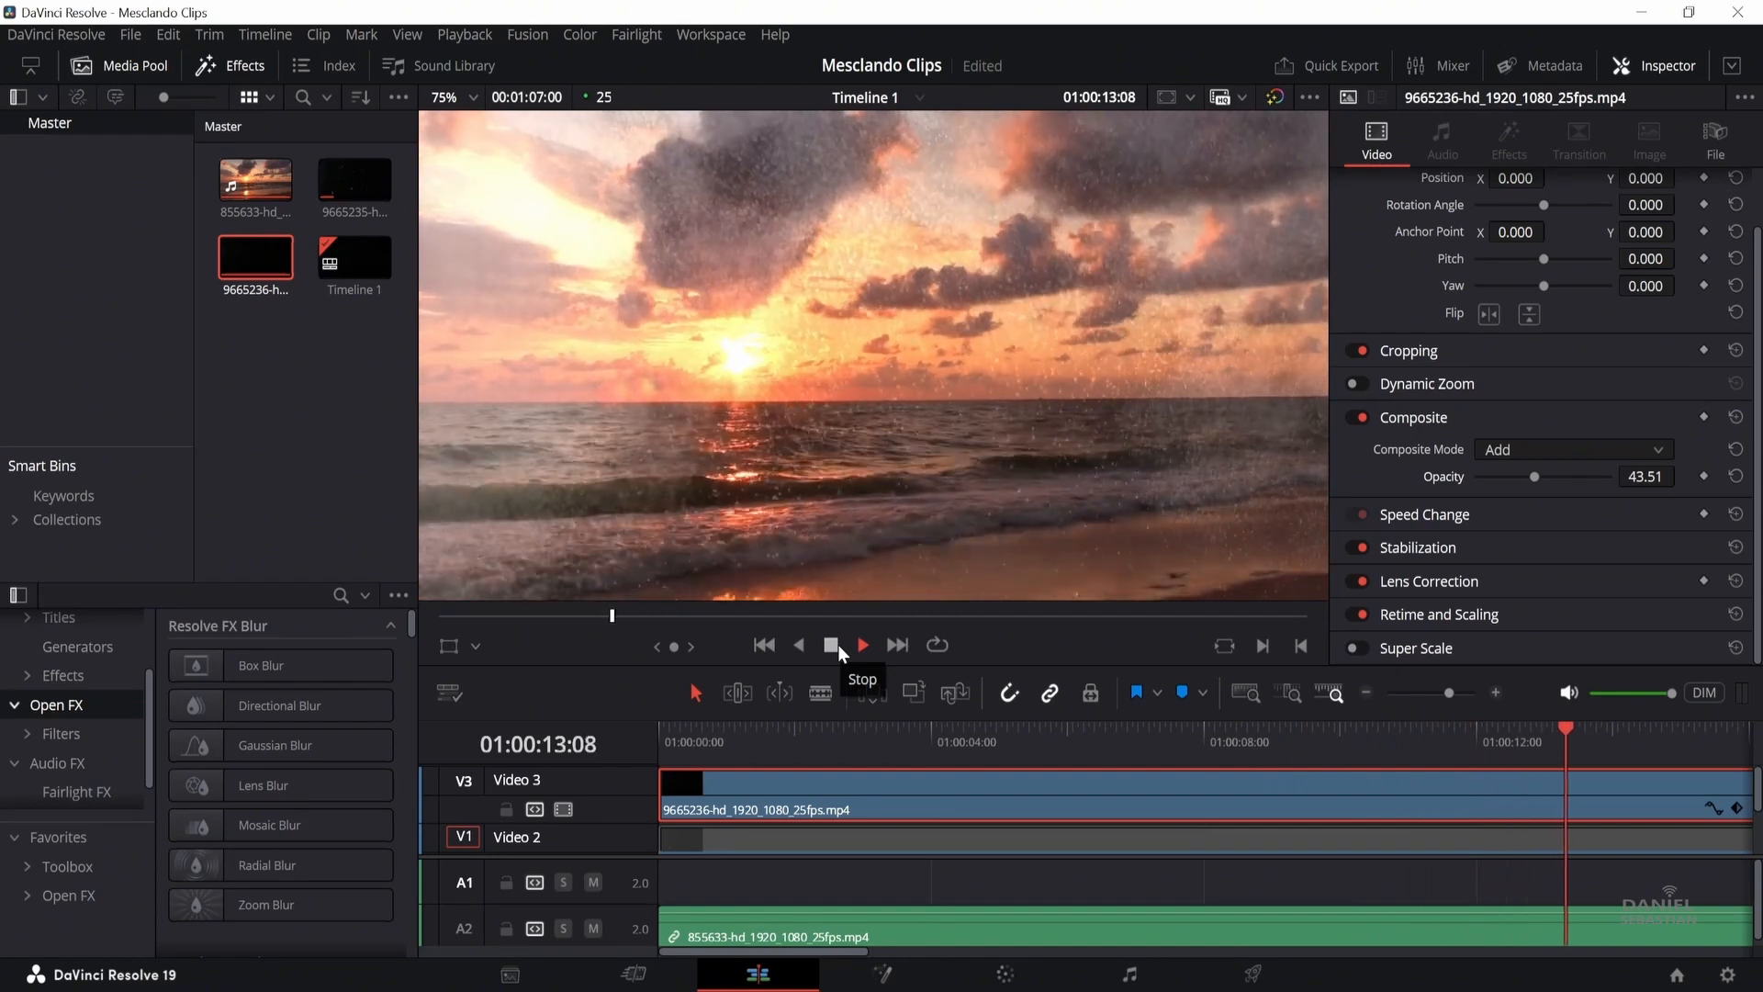
pyautogui.click(1497, 482)
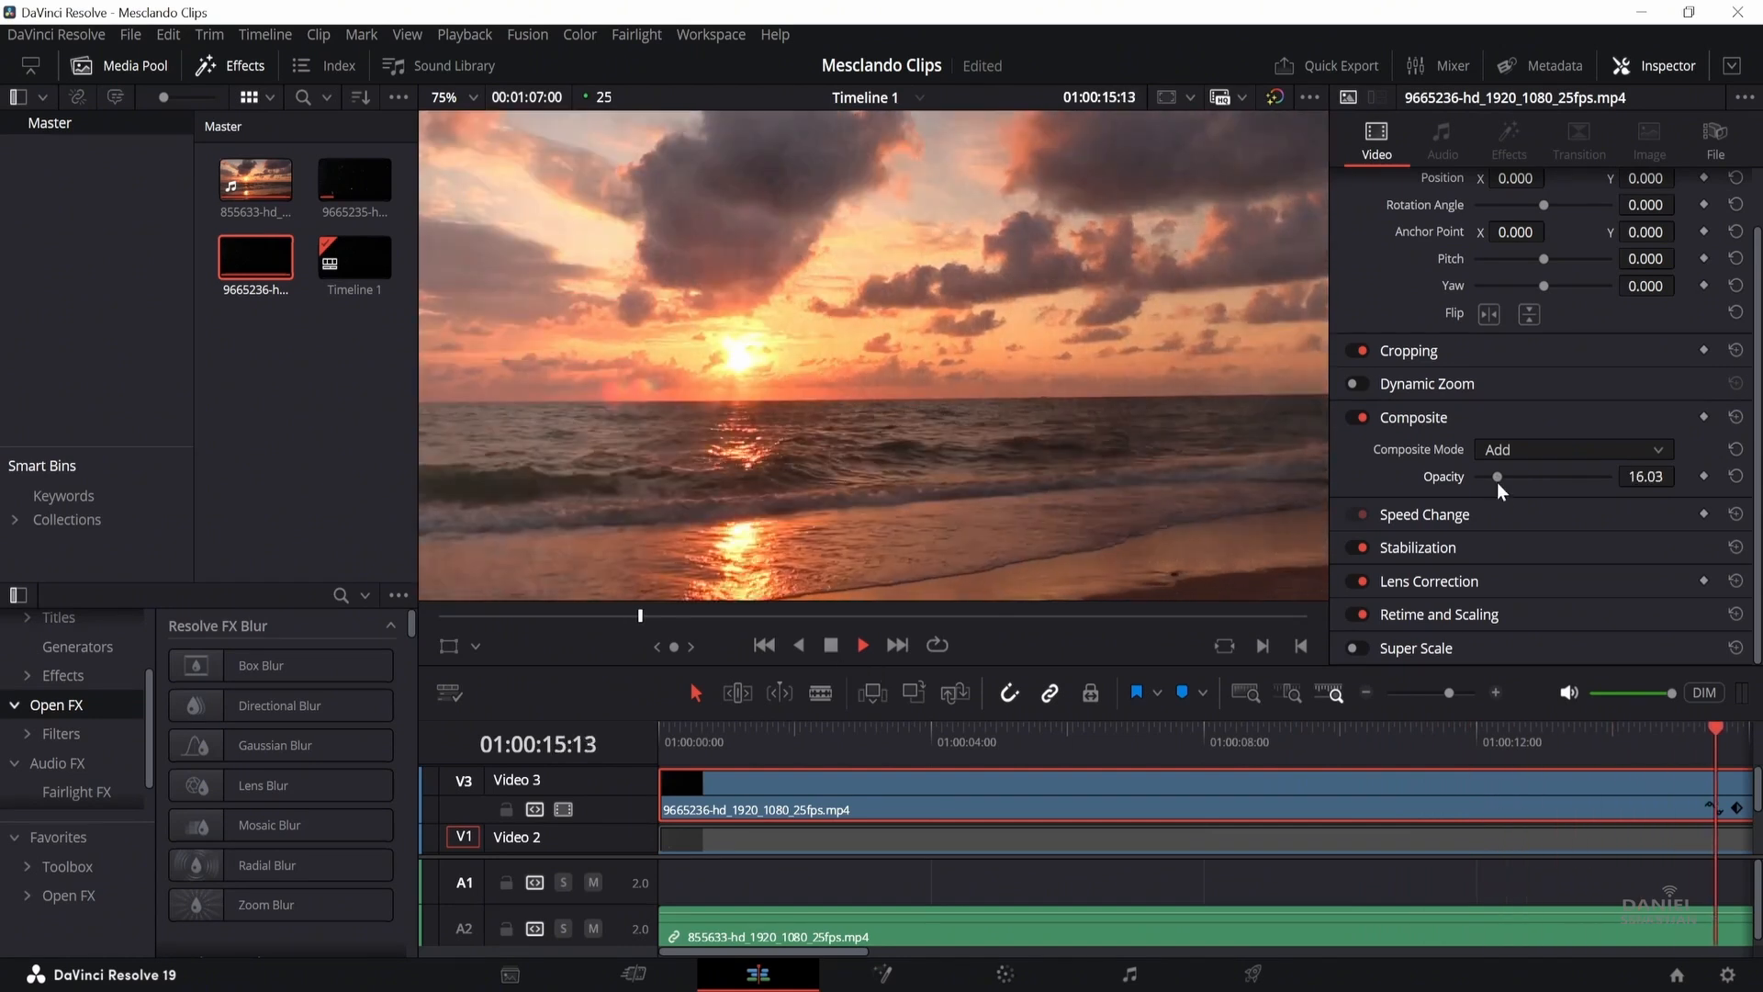
pyautogui.click(764, 656)
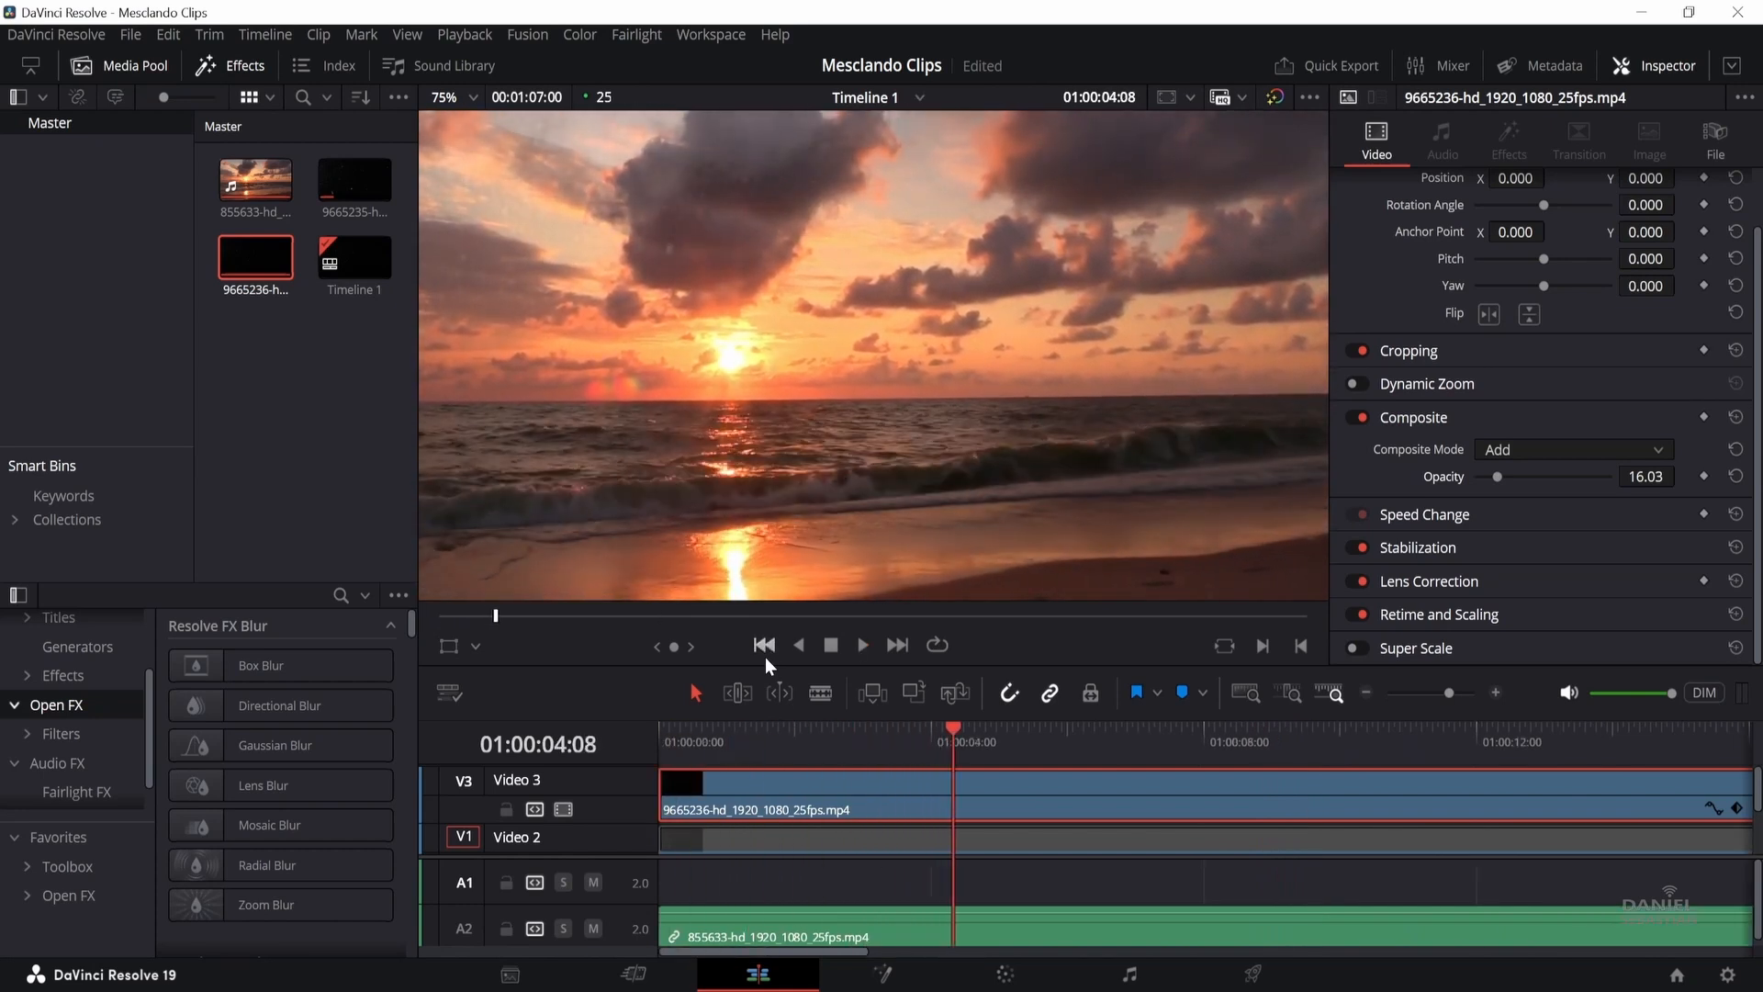
pyautogui.click(830, 646)
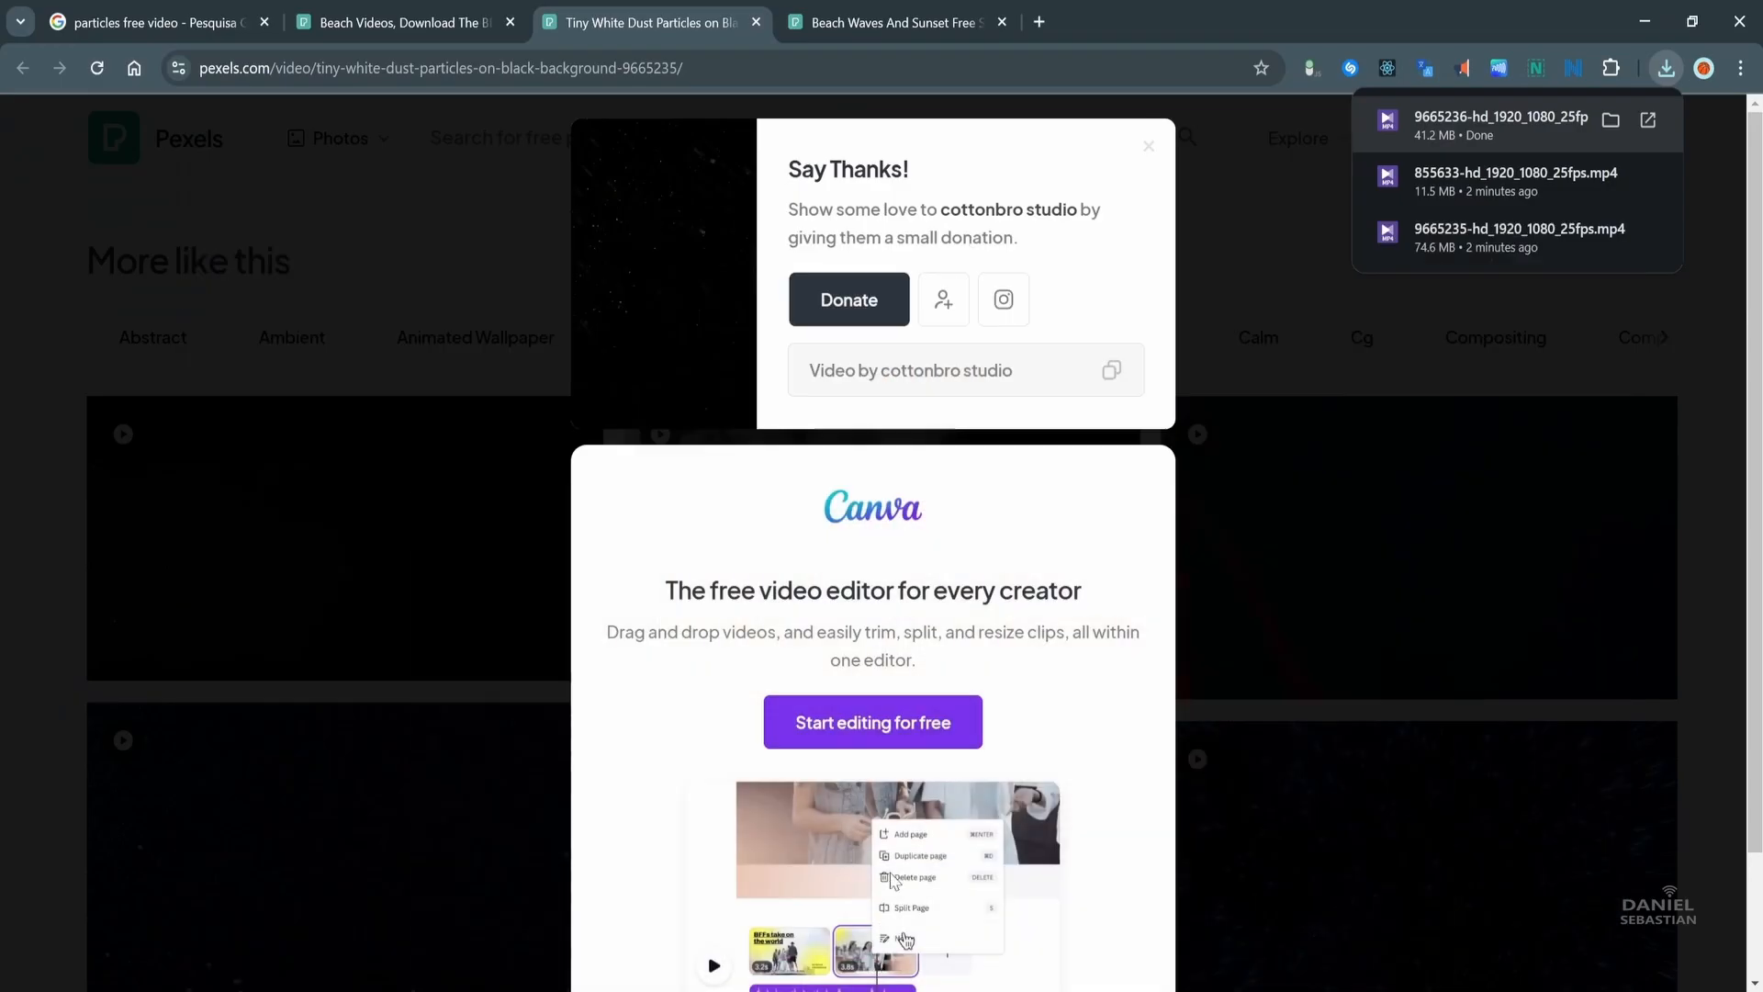
# Step: Search the Pexels videos for "rain particles" and look through the results for a suitable overlay clip
pyautogui.middleClick(829, 23)
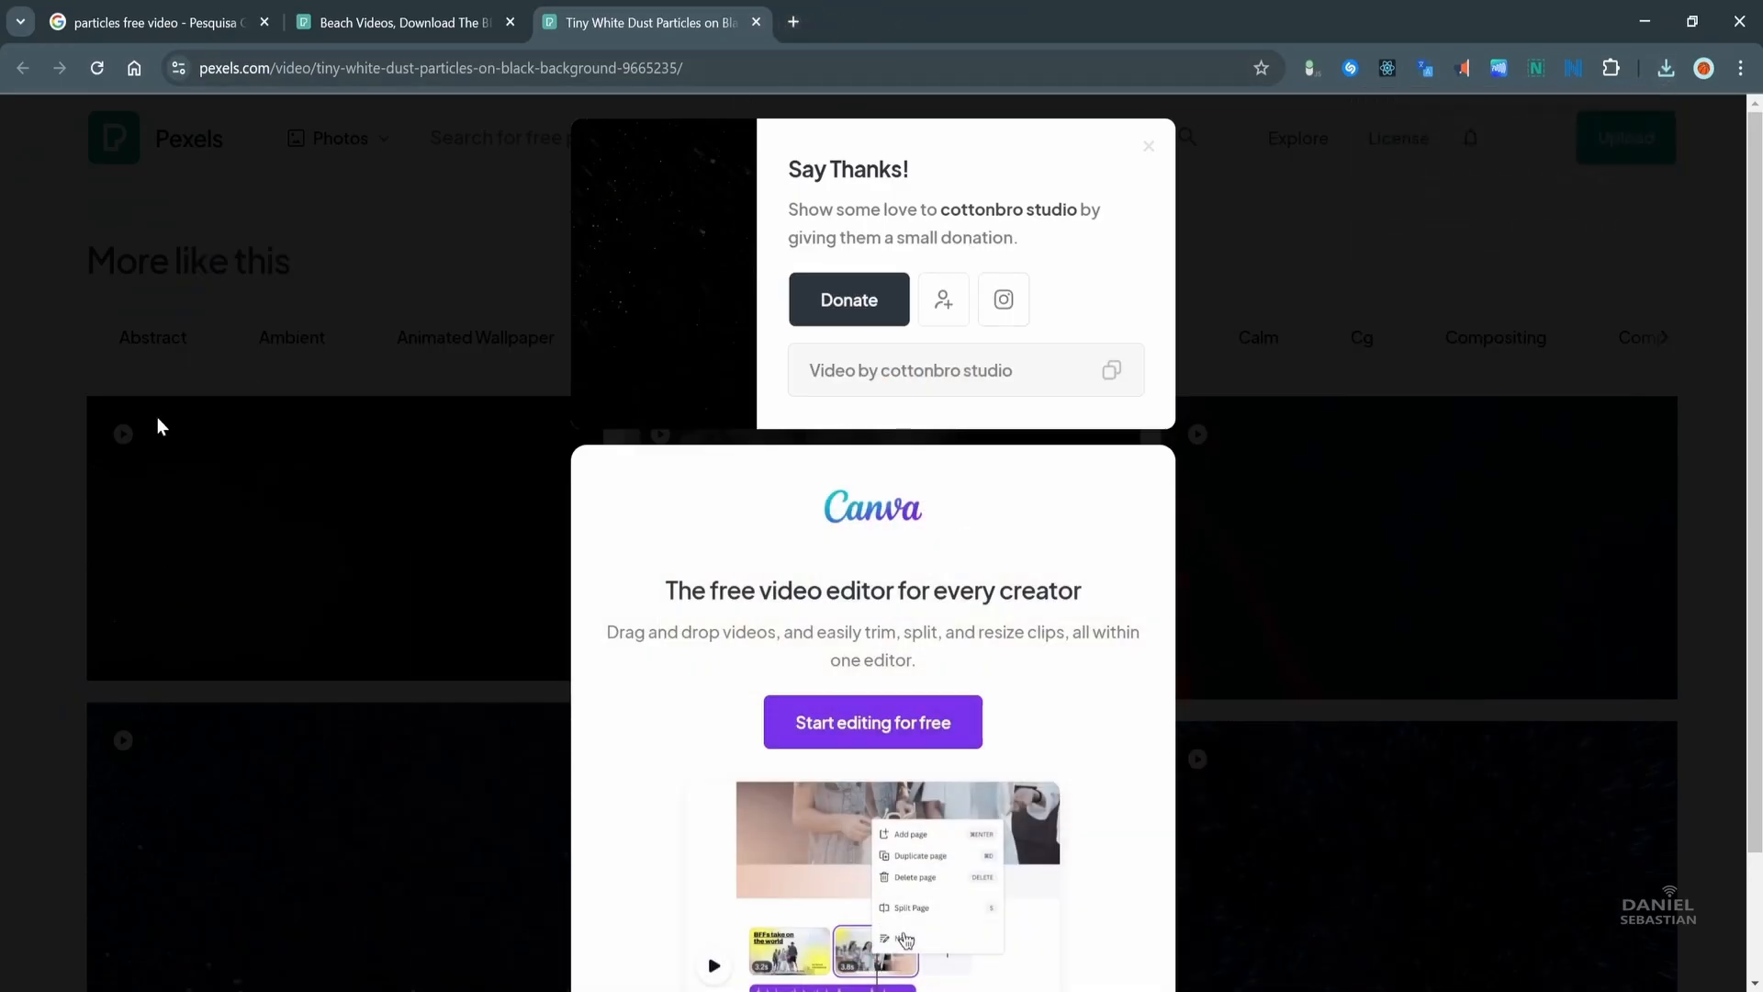
pyautogui.click(159, 425)
pyautogui.click(386, 140)
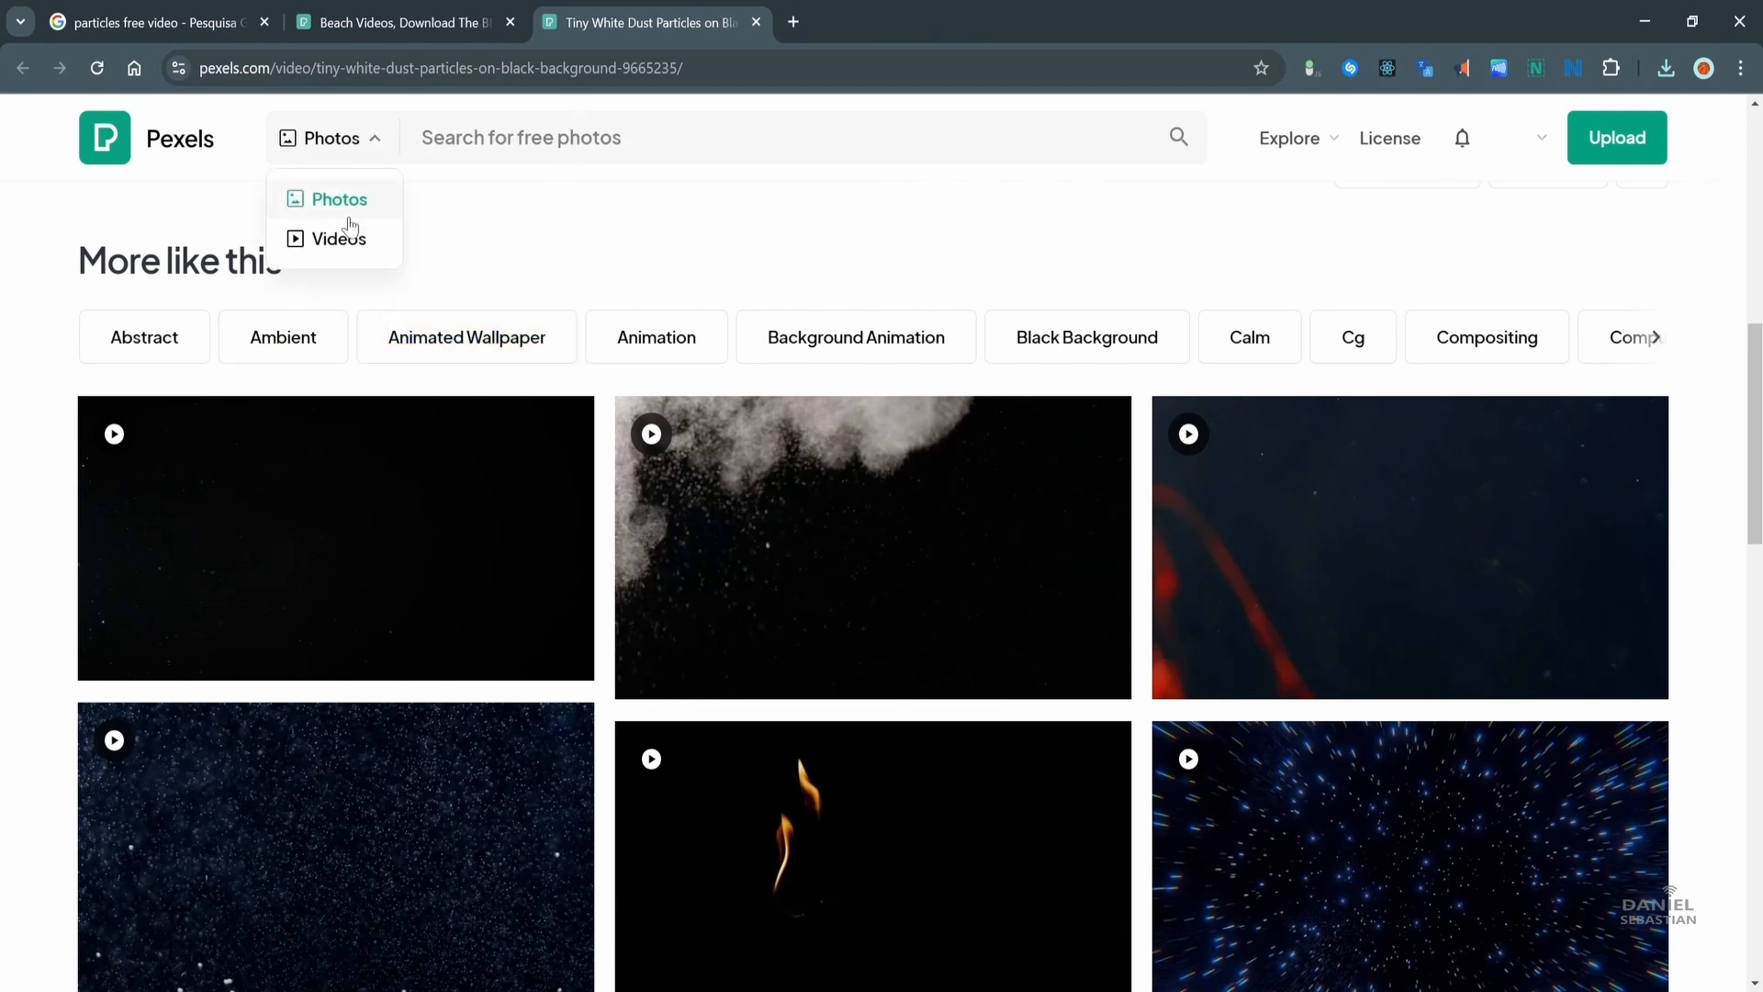
pyautogui.click(523, 145)
pyautogui.write('rain')
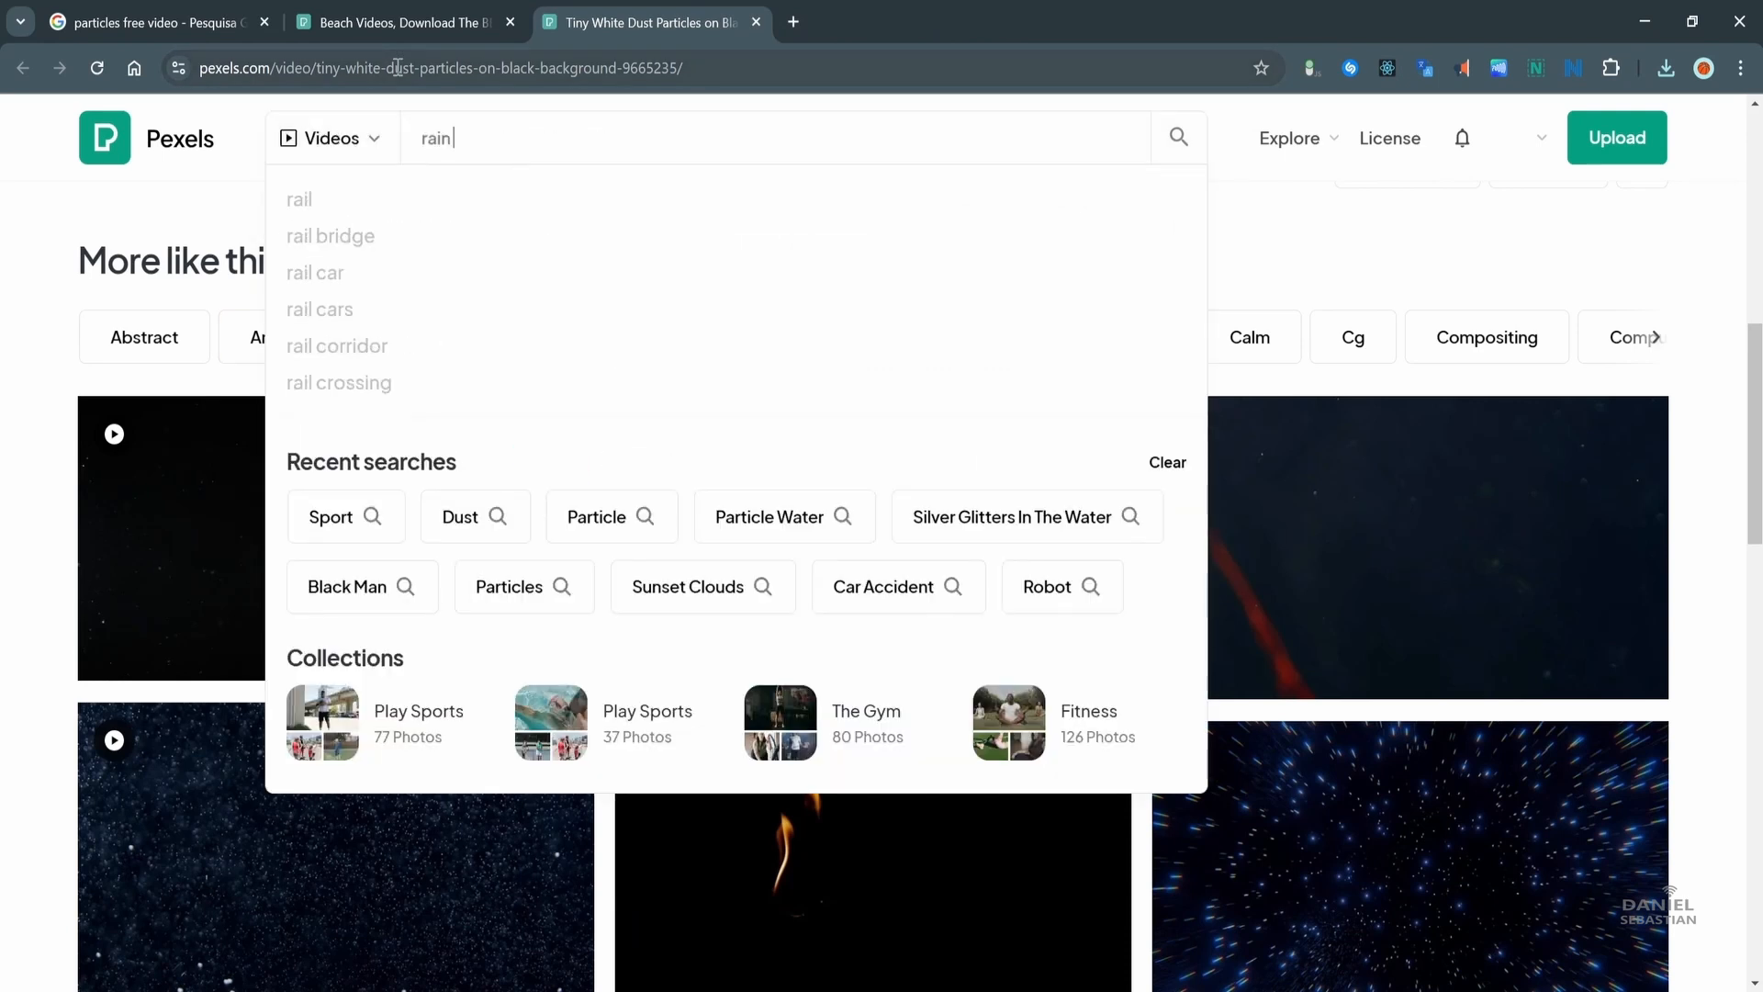
pyautogui.write(' particles')
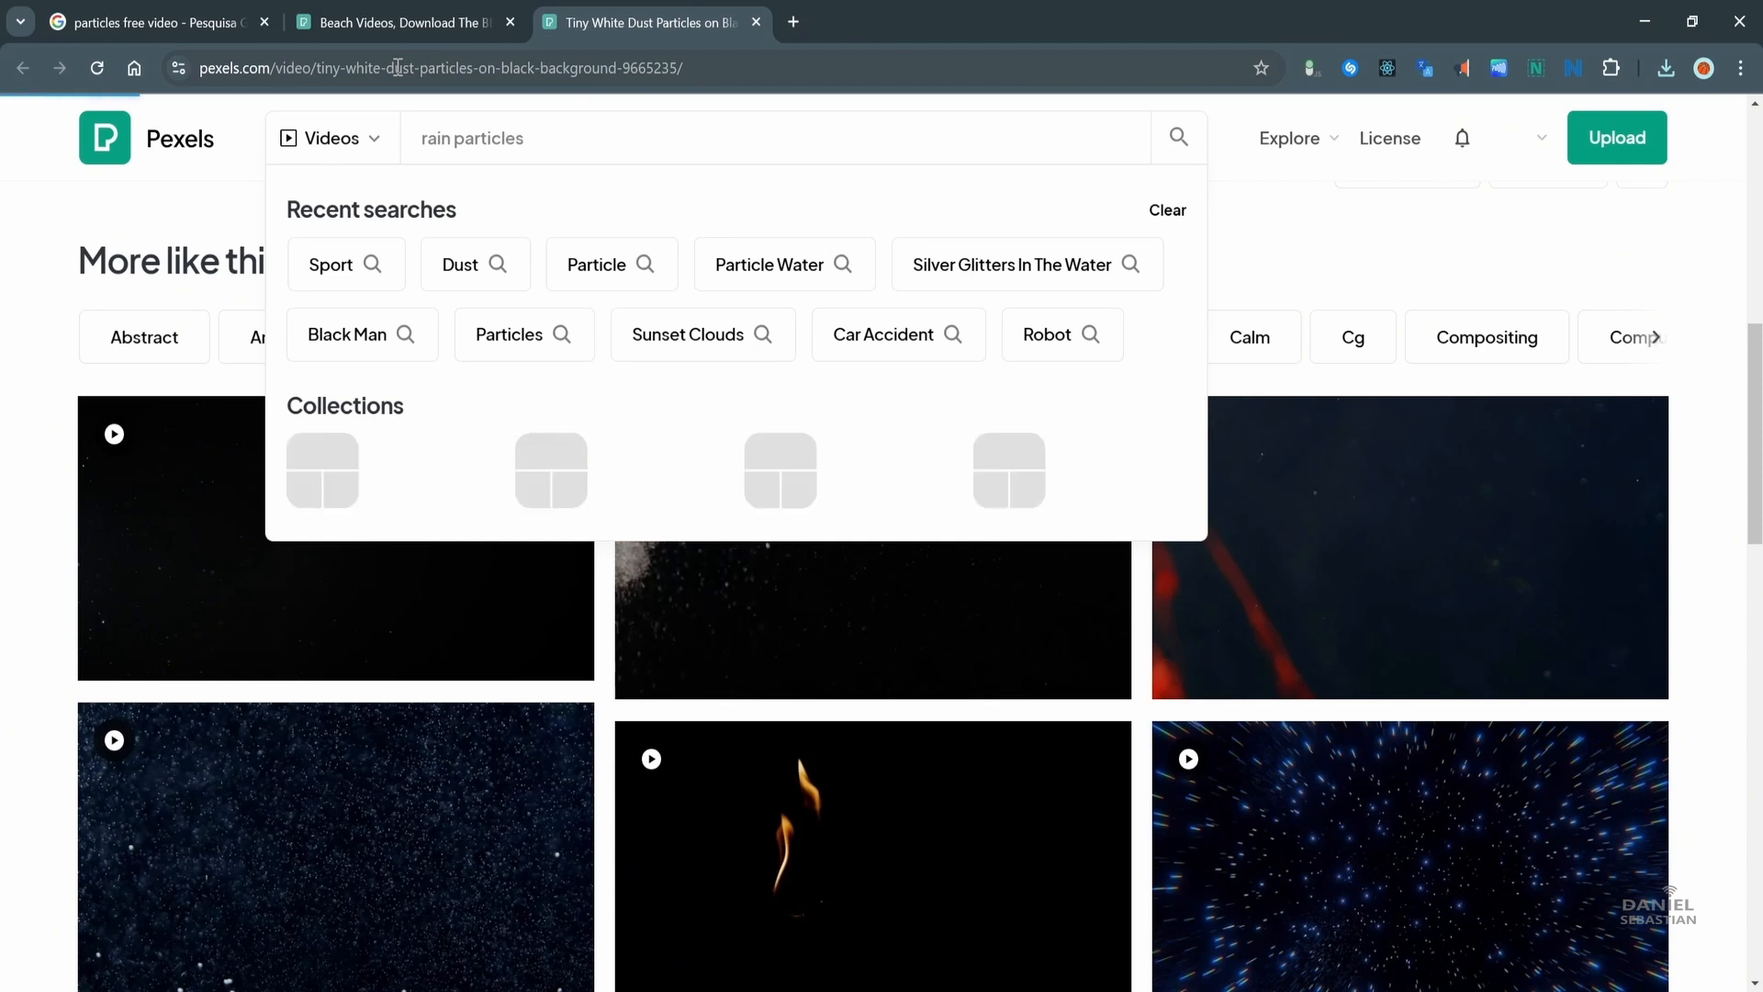
pyautogui.press('Return')
pyautogui.moveTo(331, 577)
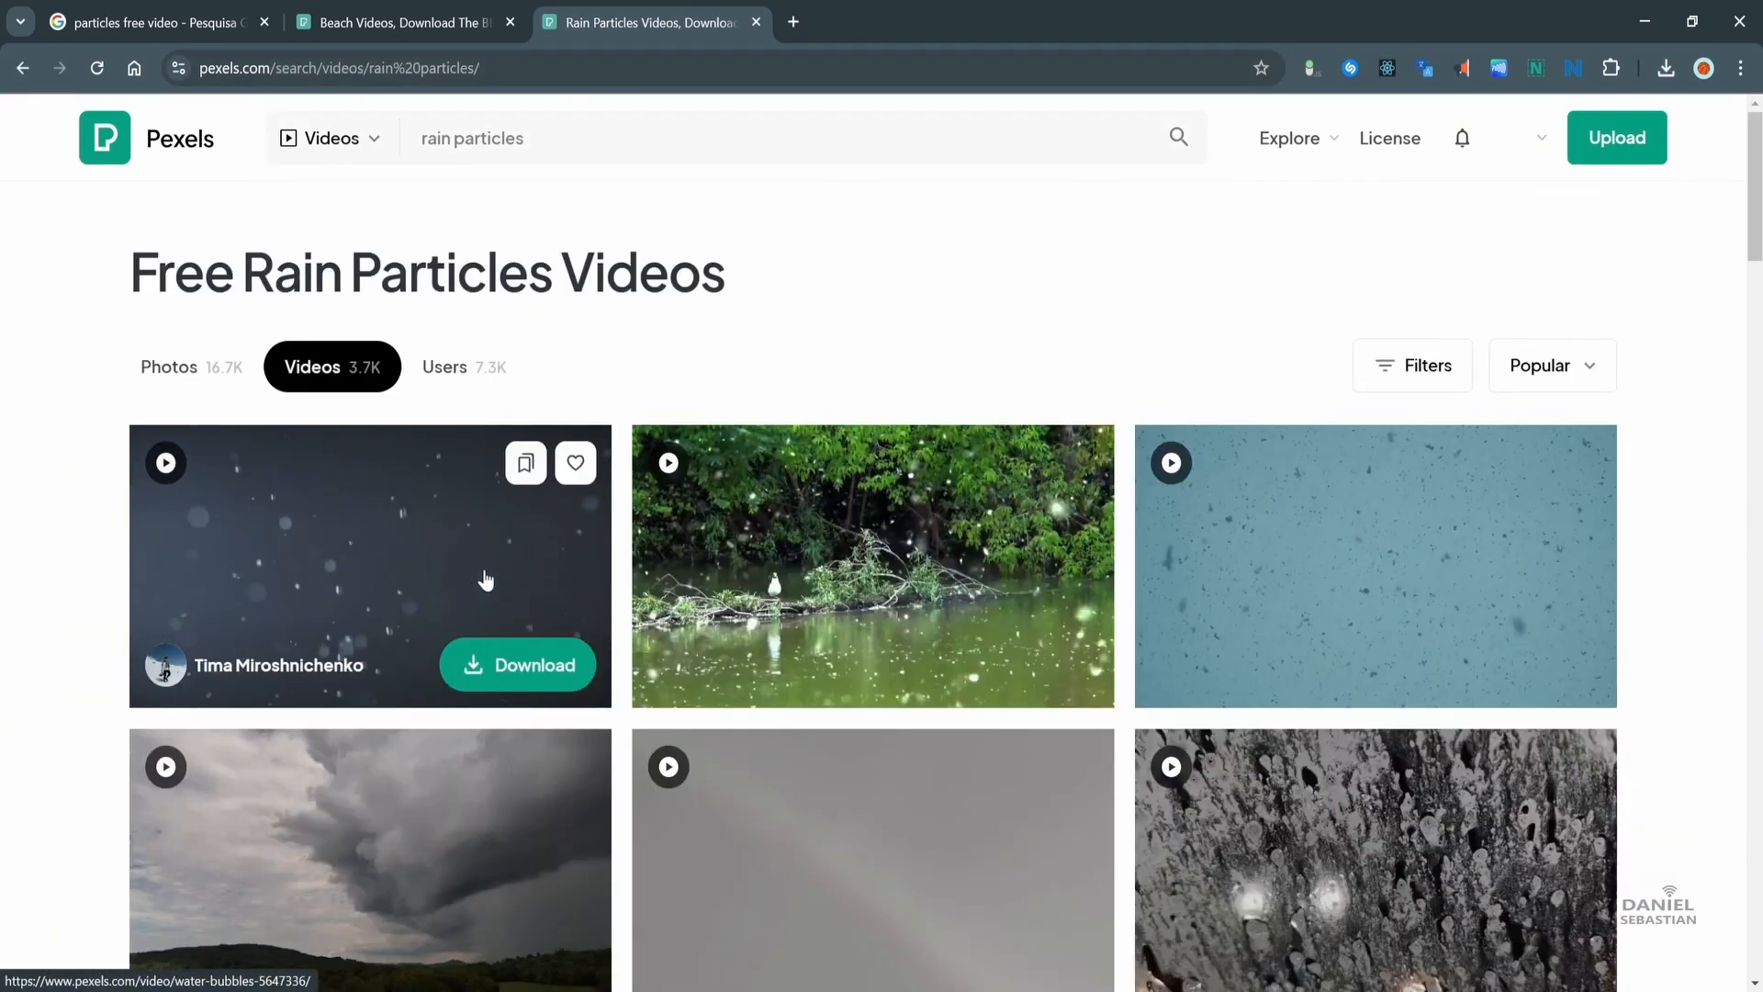
pyautogui.scroll(-15, 487, 580)
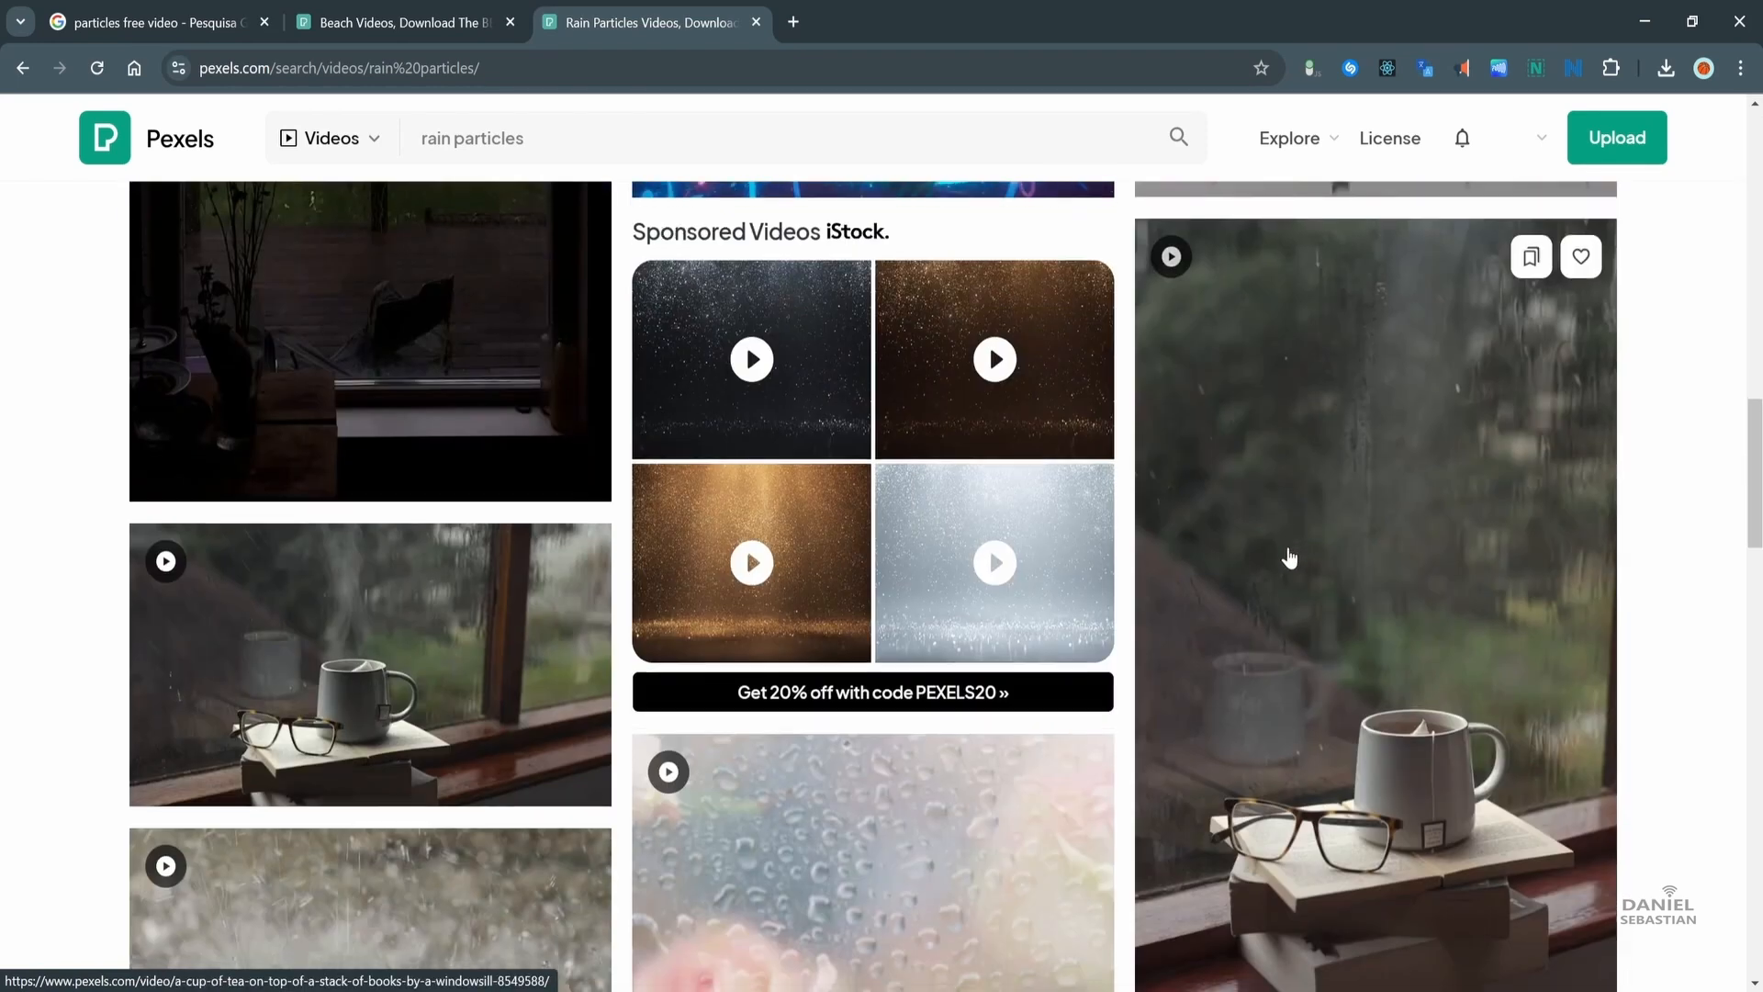
pyautogui.scroll(-5, 1290, 557)
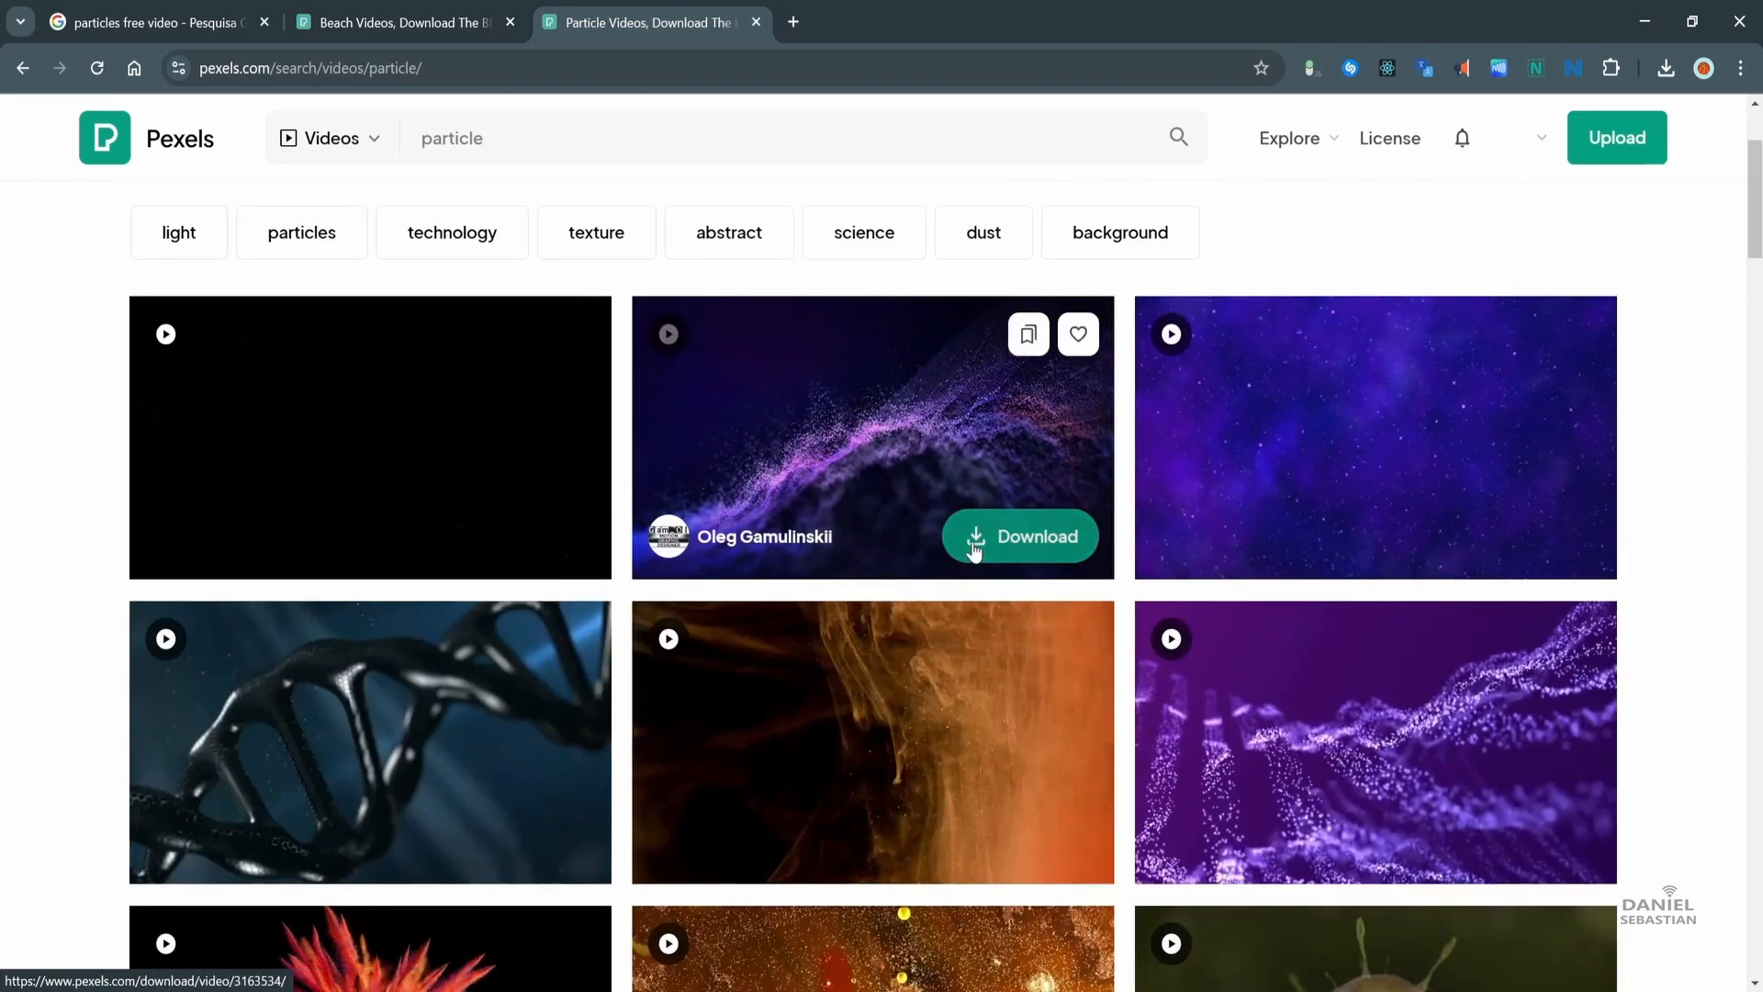
# Step: Download the purple particle wave video 3163534-uhd_3840_2160_30fps.mp4 and add it at the timeline start on a new Video 4 track
pyautogui.click(974, 540)
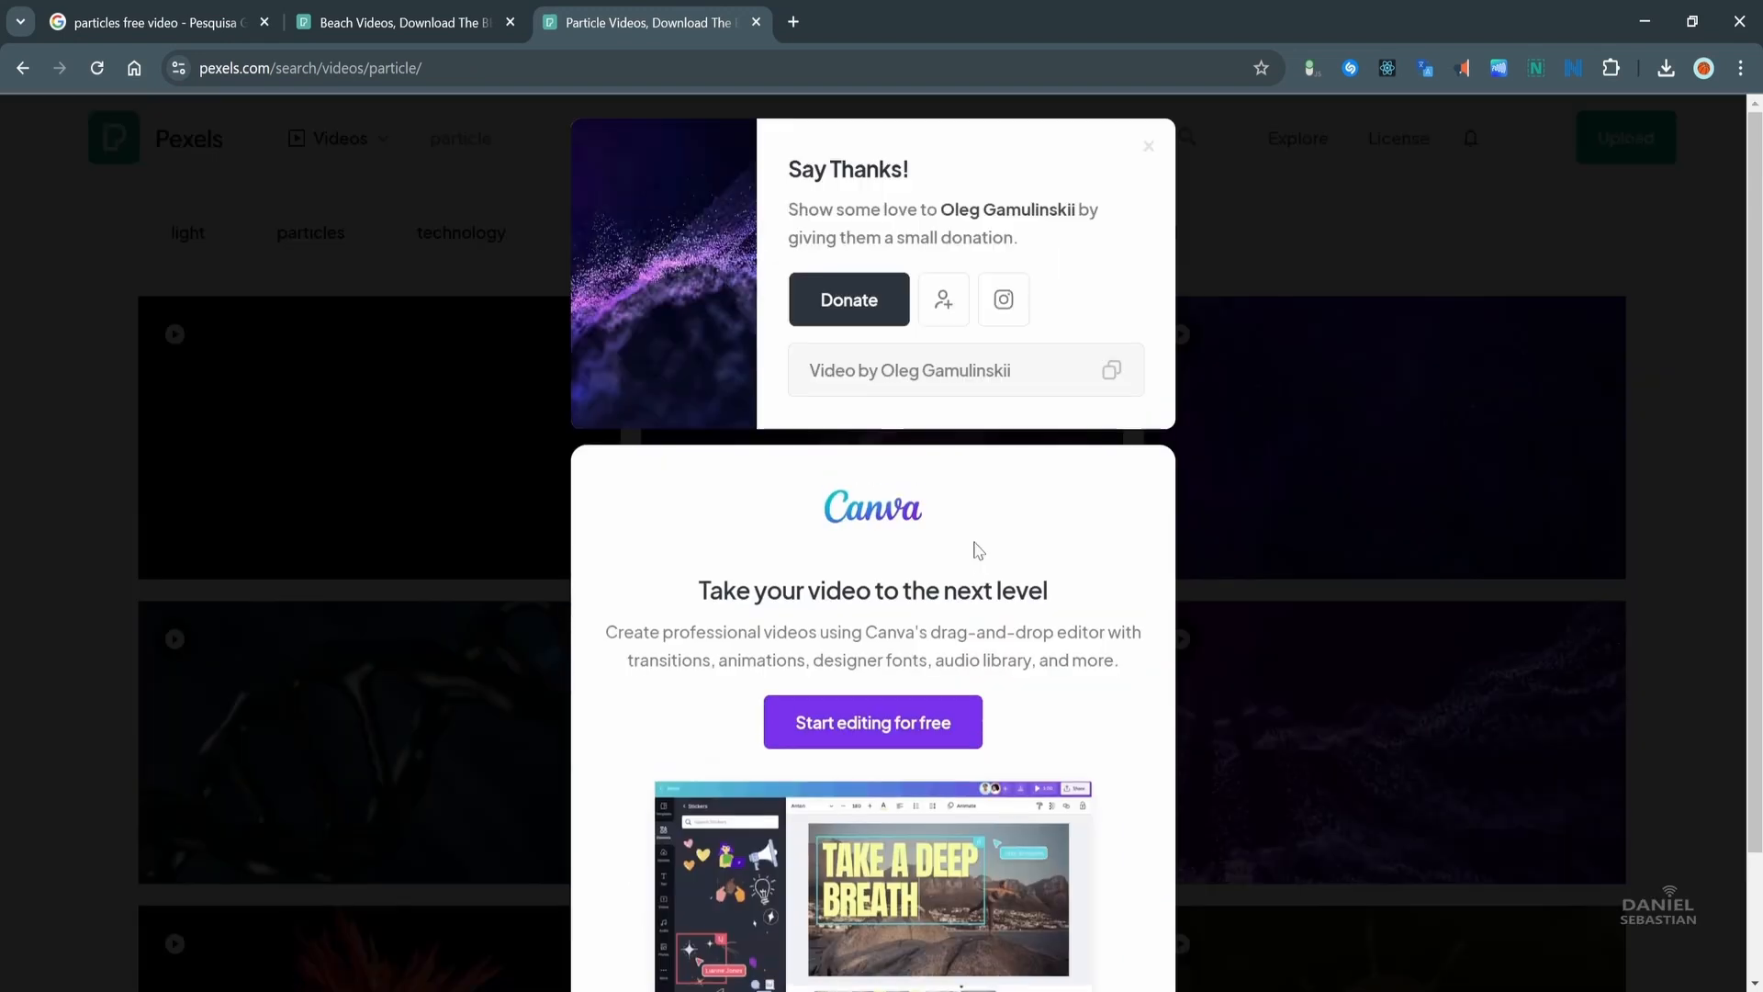
pyautogui.click(1040, 804)
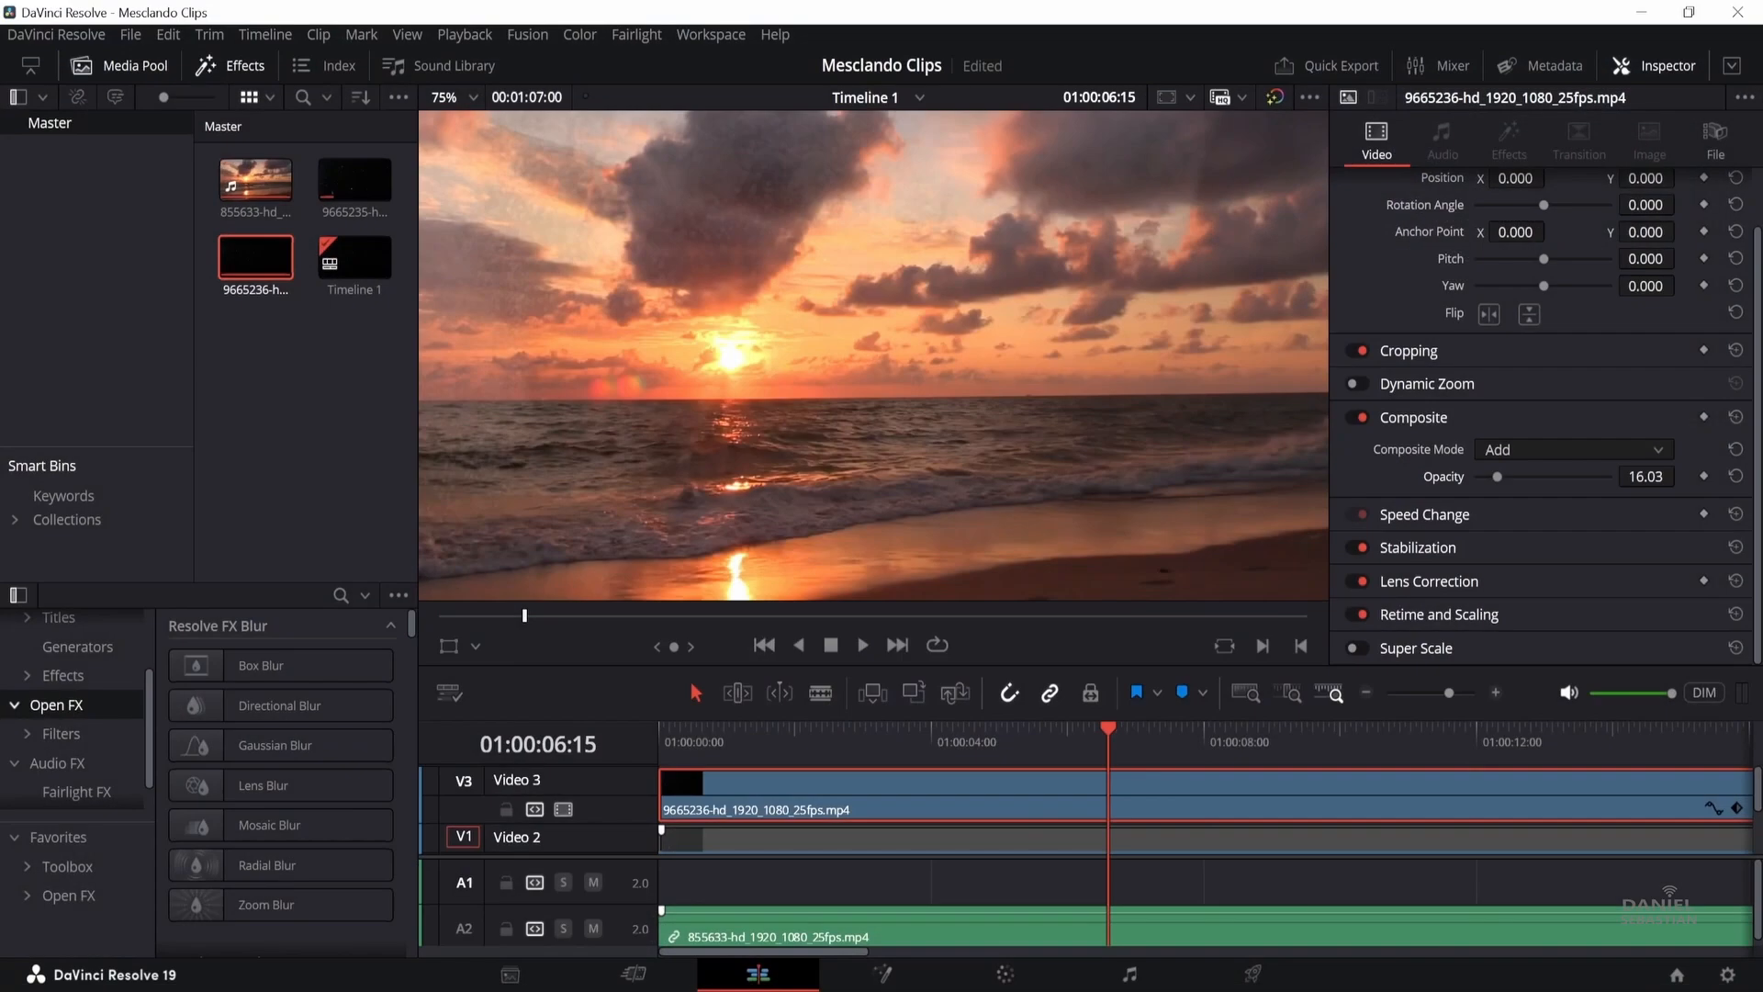
pyautogui.moveTo(355, 179); pyautogui.dragTo(665, 793)
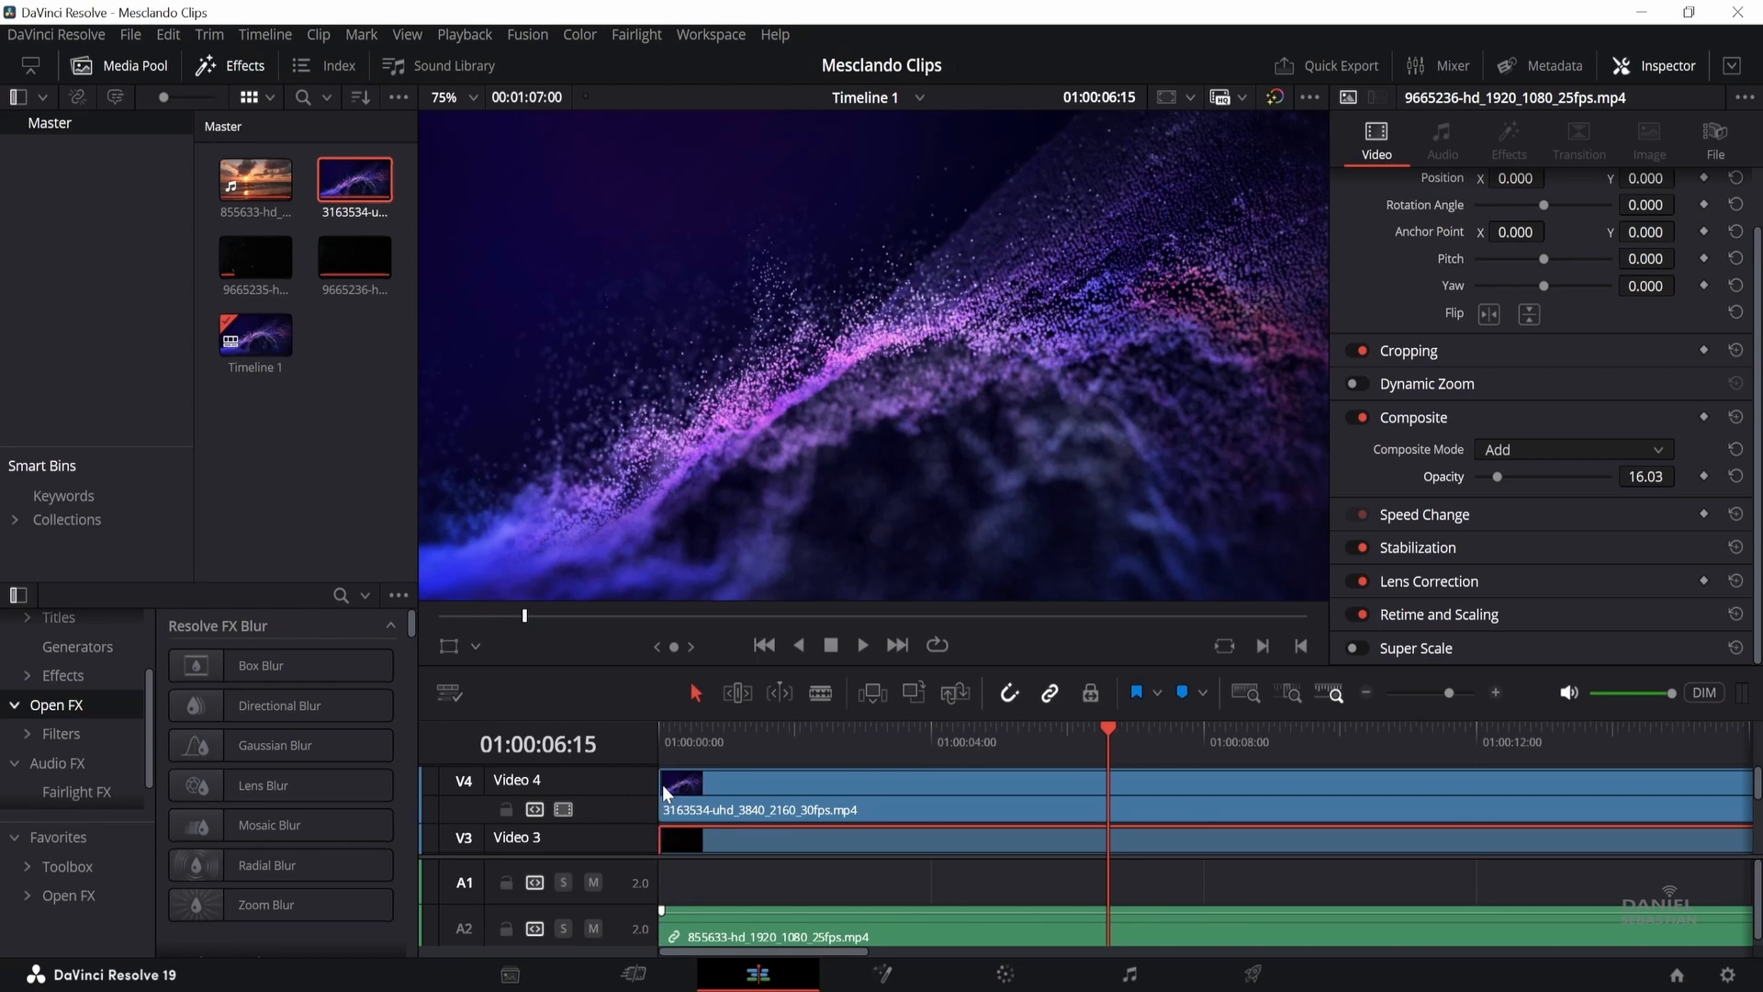
# Step: Disable the Video 3 clip and preview the Video 4 clip from the timeline start in Lighten composite mode at 72.52 opacity
pyautogui.press('d')
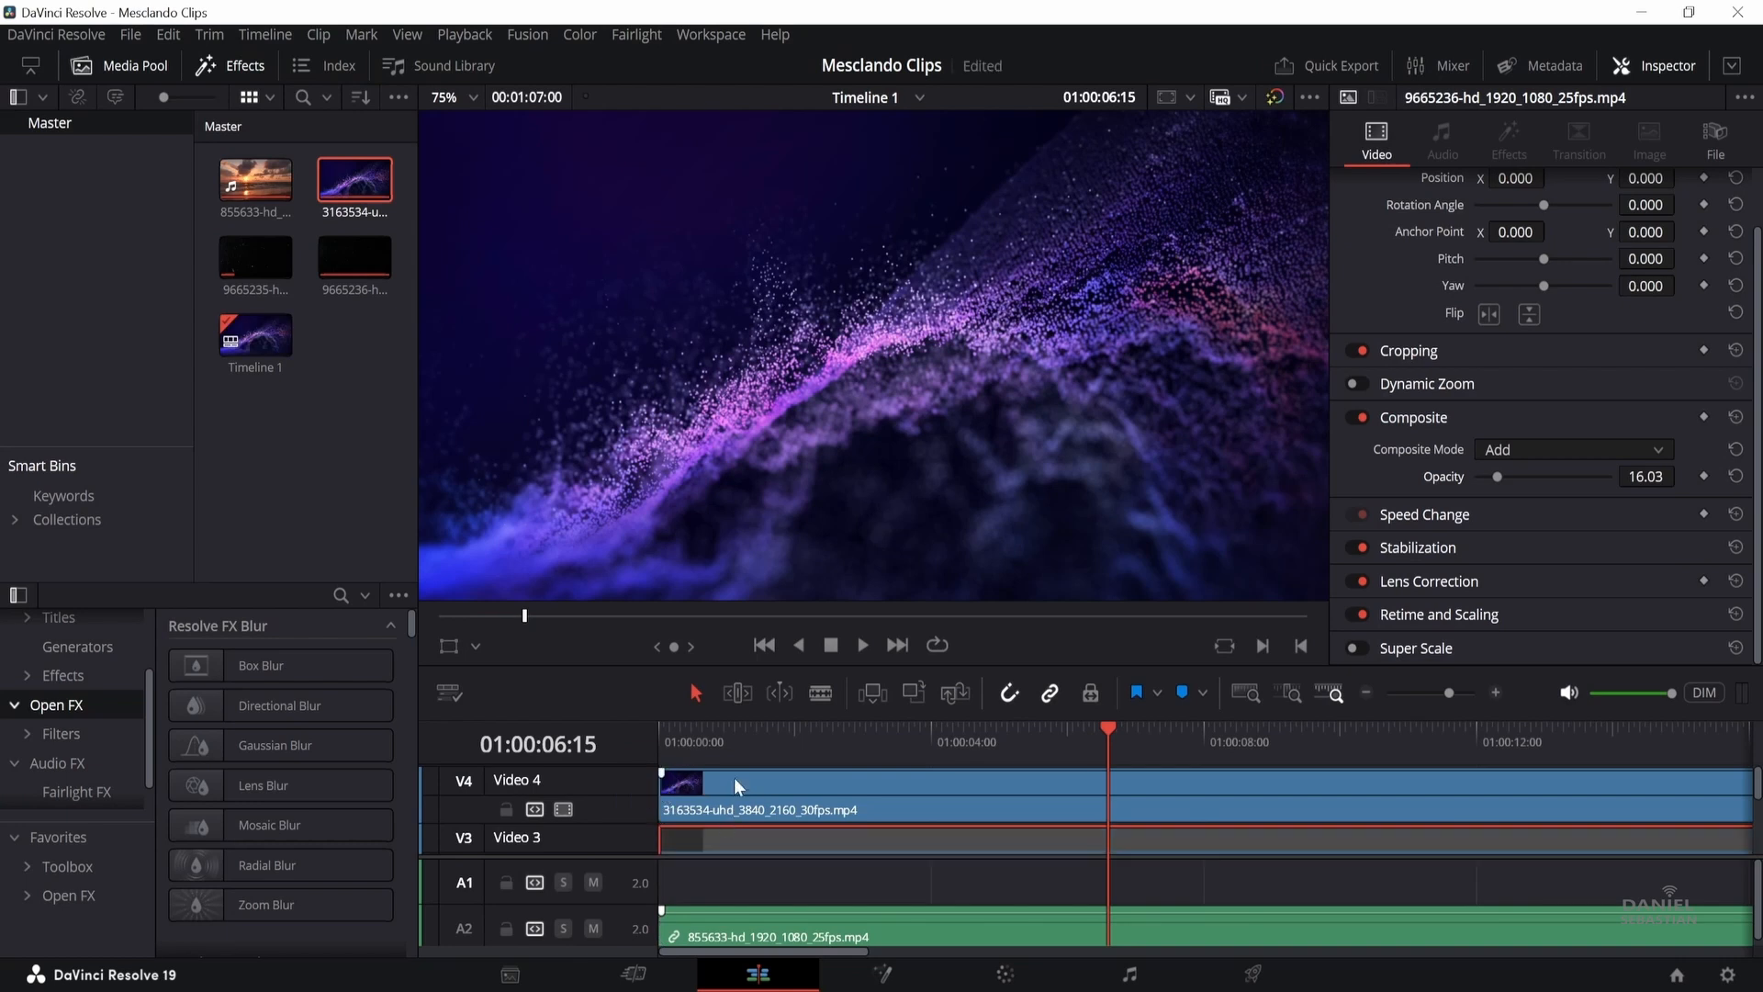
pyautogui.moveTo(725, 739); pyautogui.dragTo(658, 736)
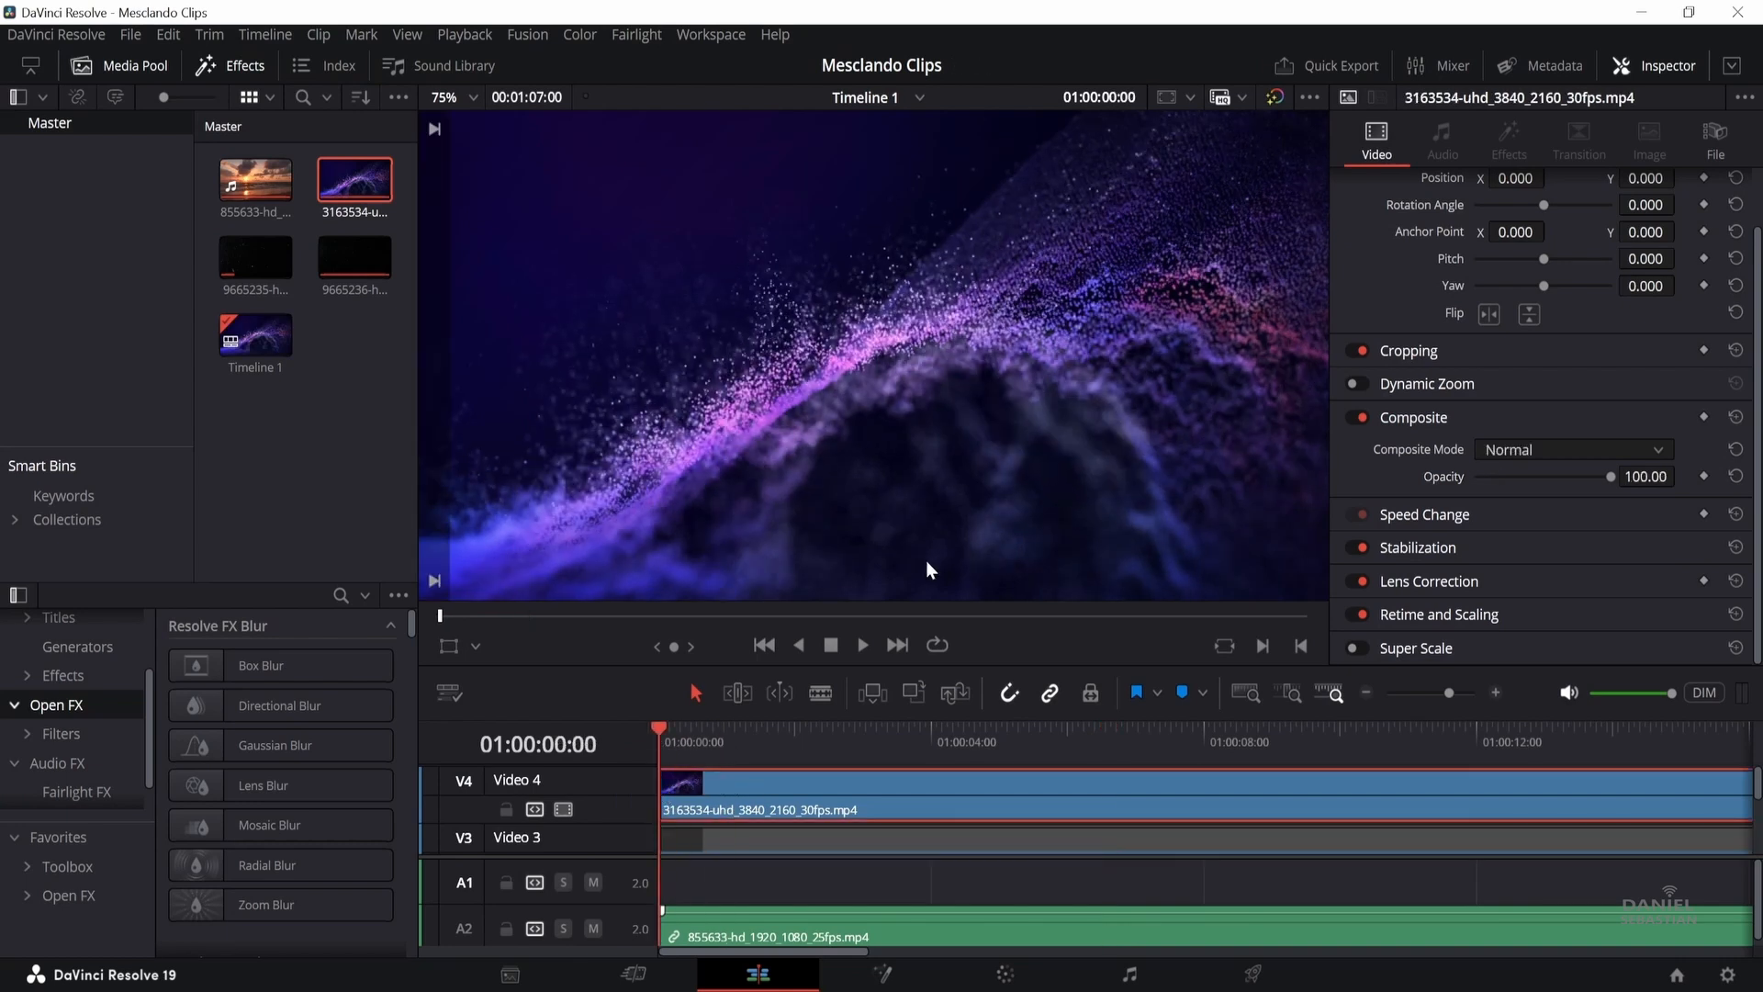
pyautogui.click(1512, 444)
pyautogui.click(1510, 509)
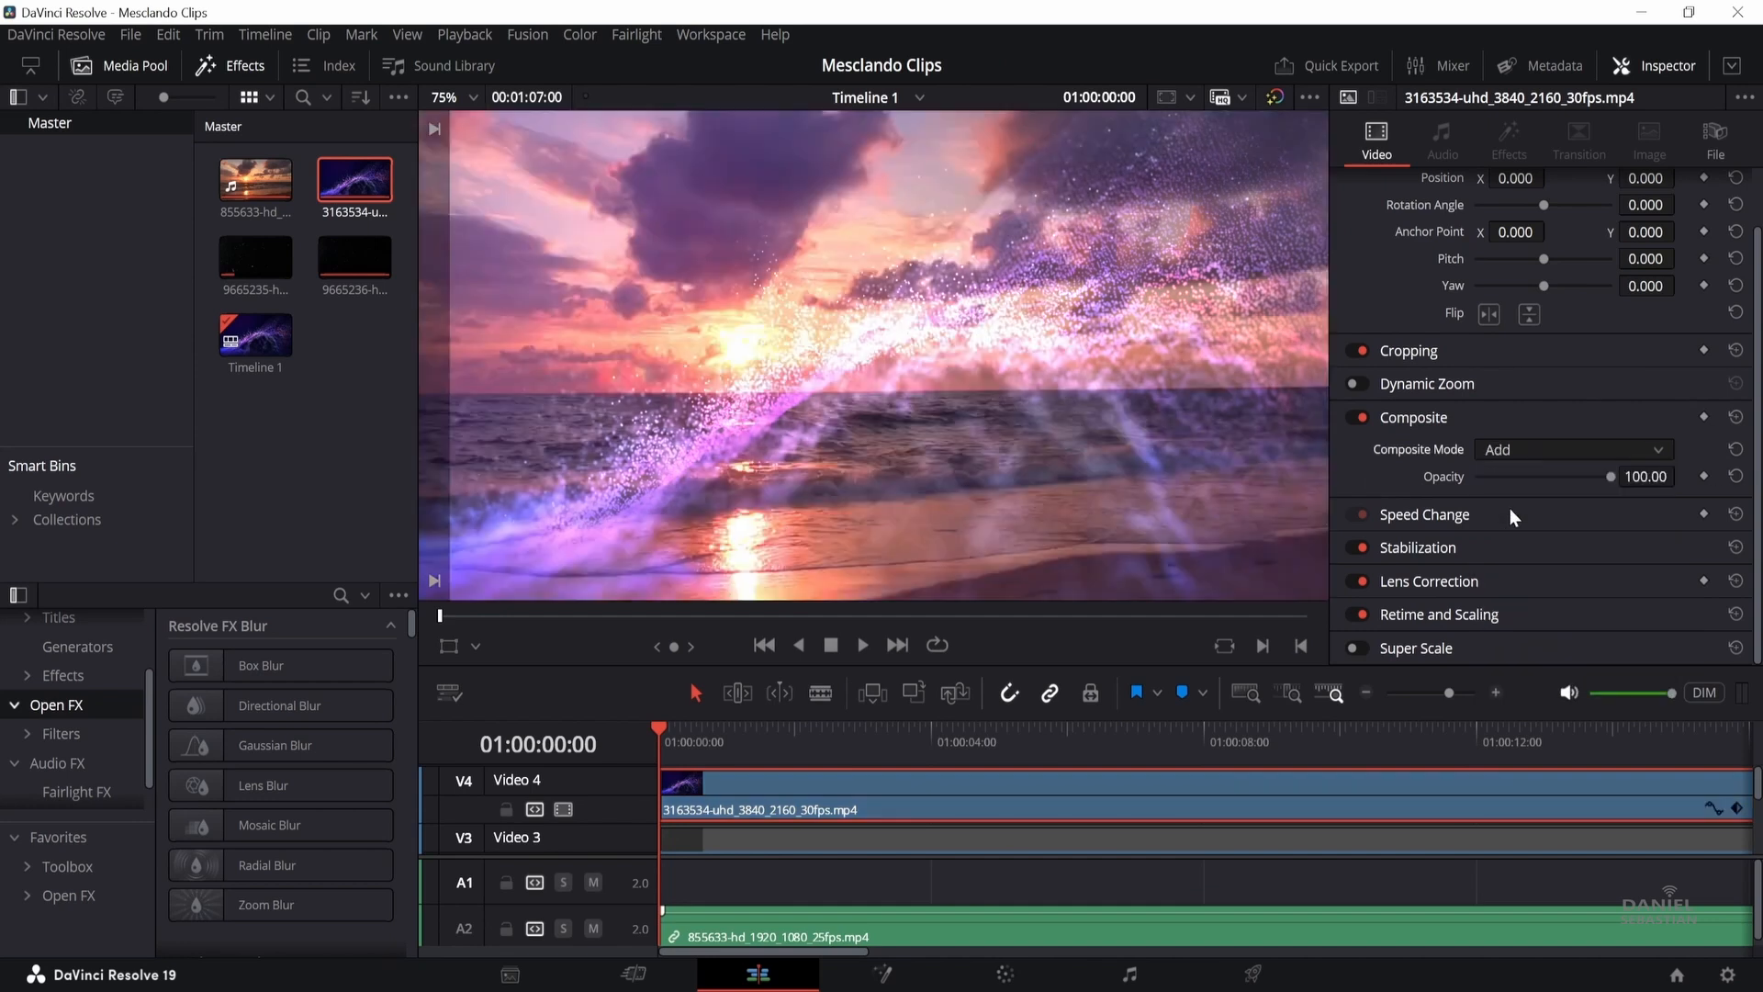
pyautogui.moveTo(1568, 482); pyautogui.dragTo(1568, 484)
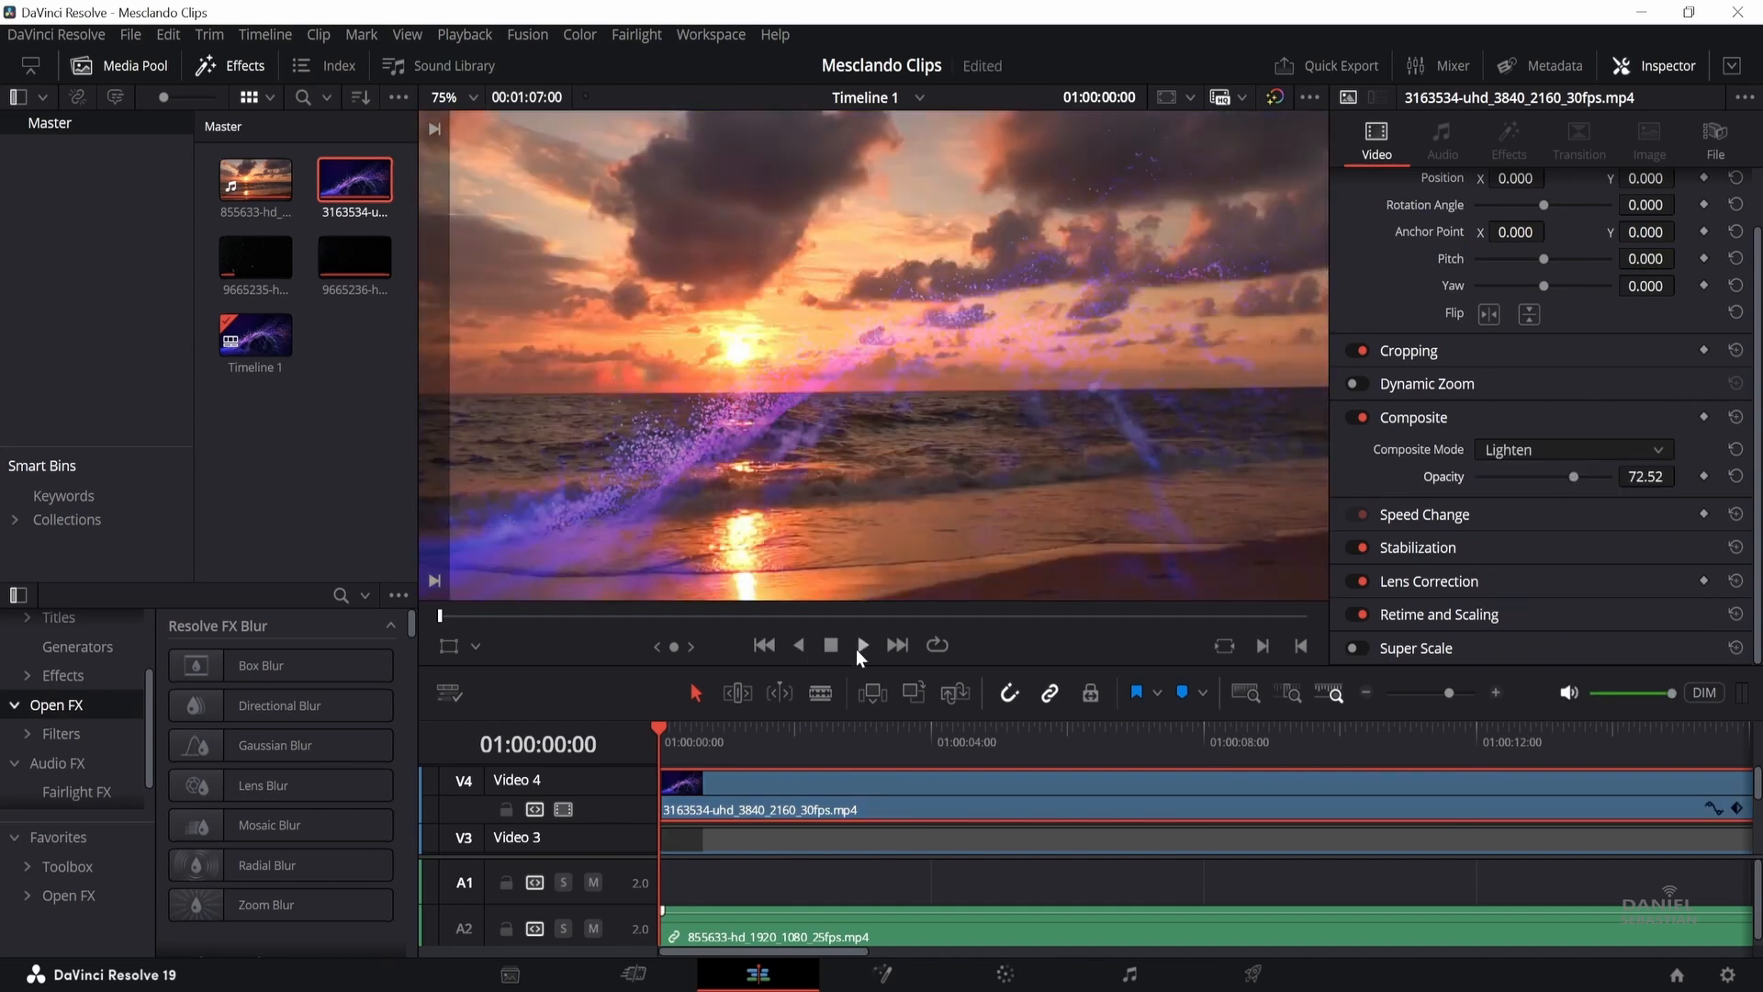
pyautogui.click(861, 646)
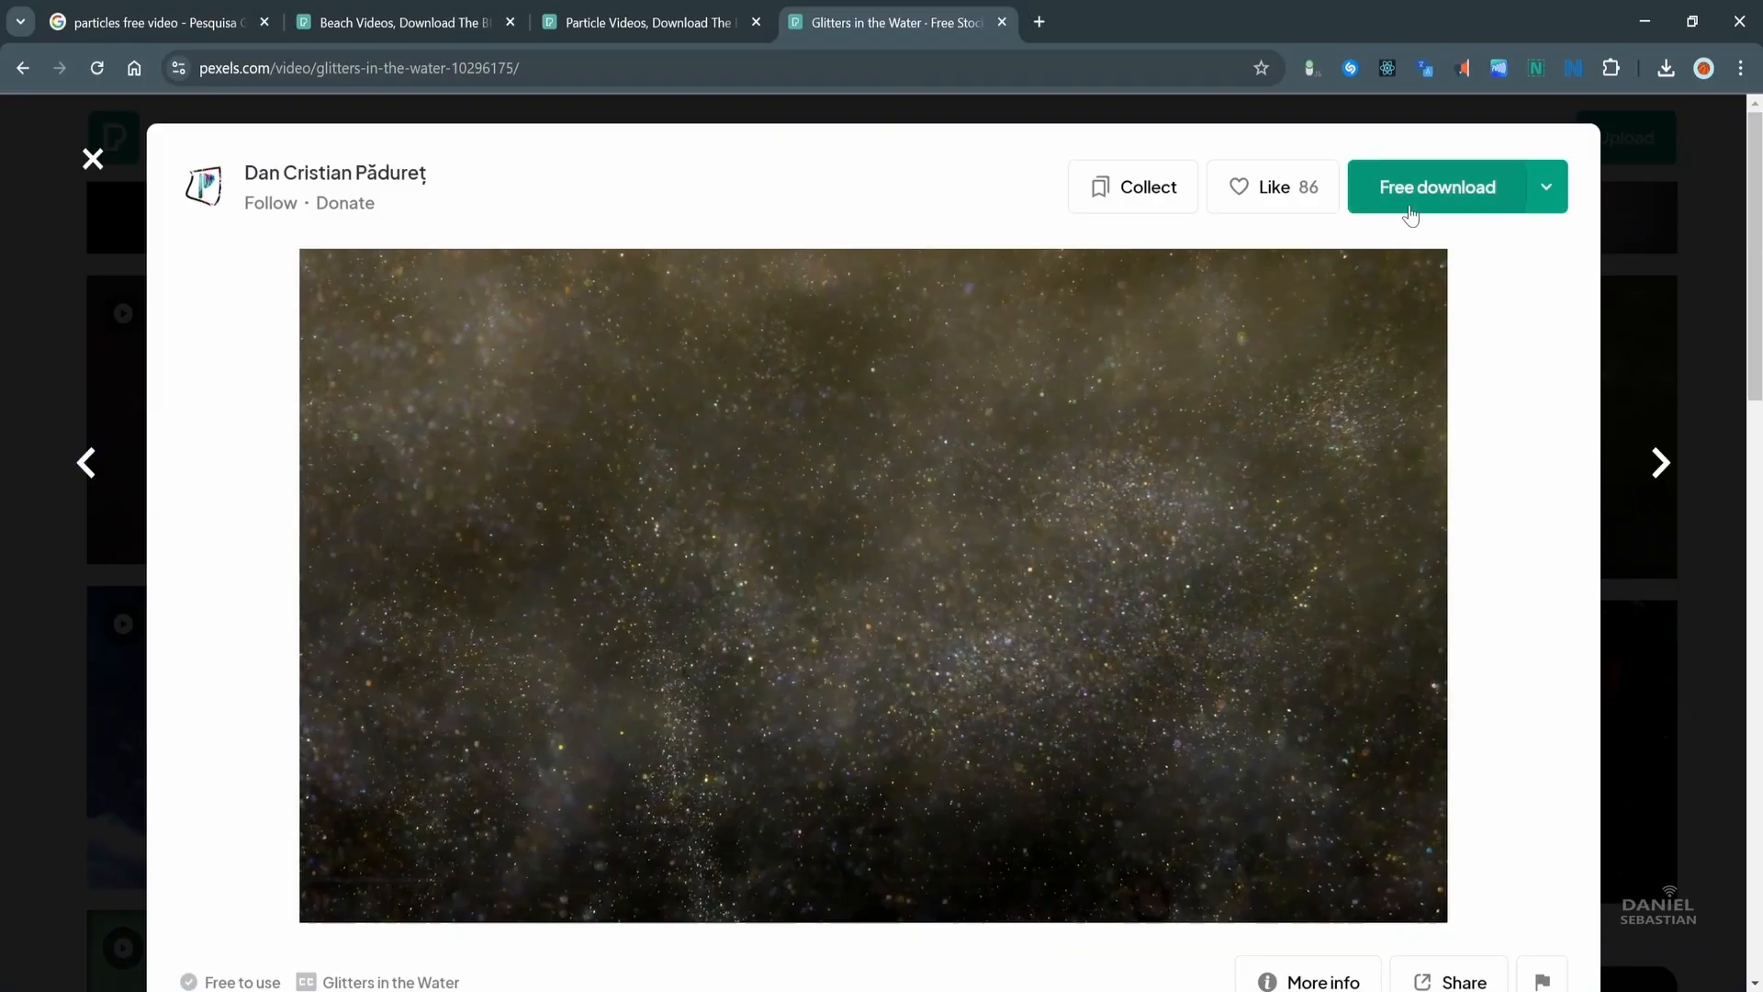
# Step: Download the Glitters in the Water video and add it at the timeline start on a new Video 5 track with the Video 4 clip disabled
pyautogui.click(1411, 193)
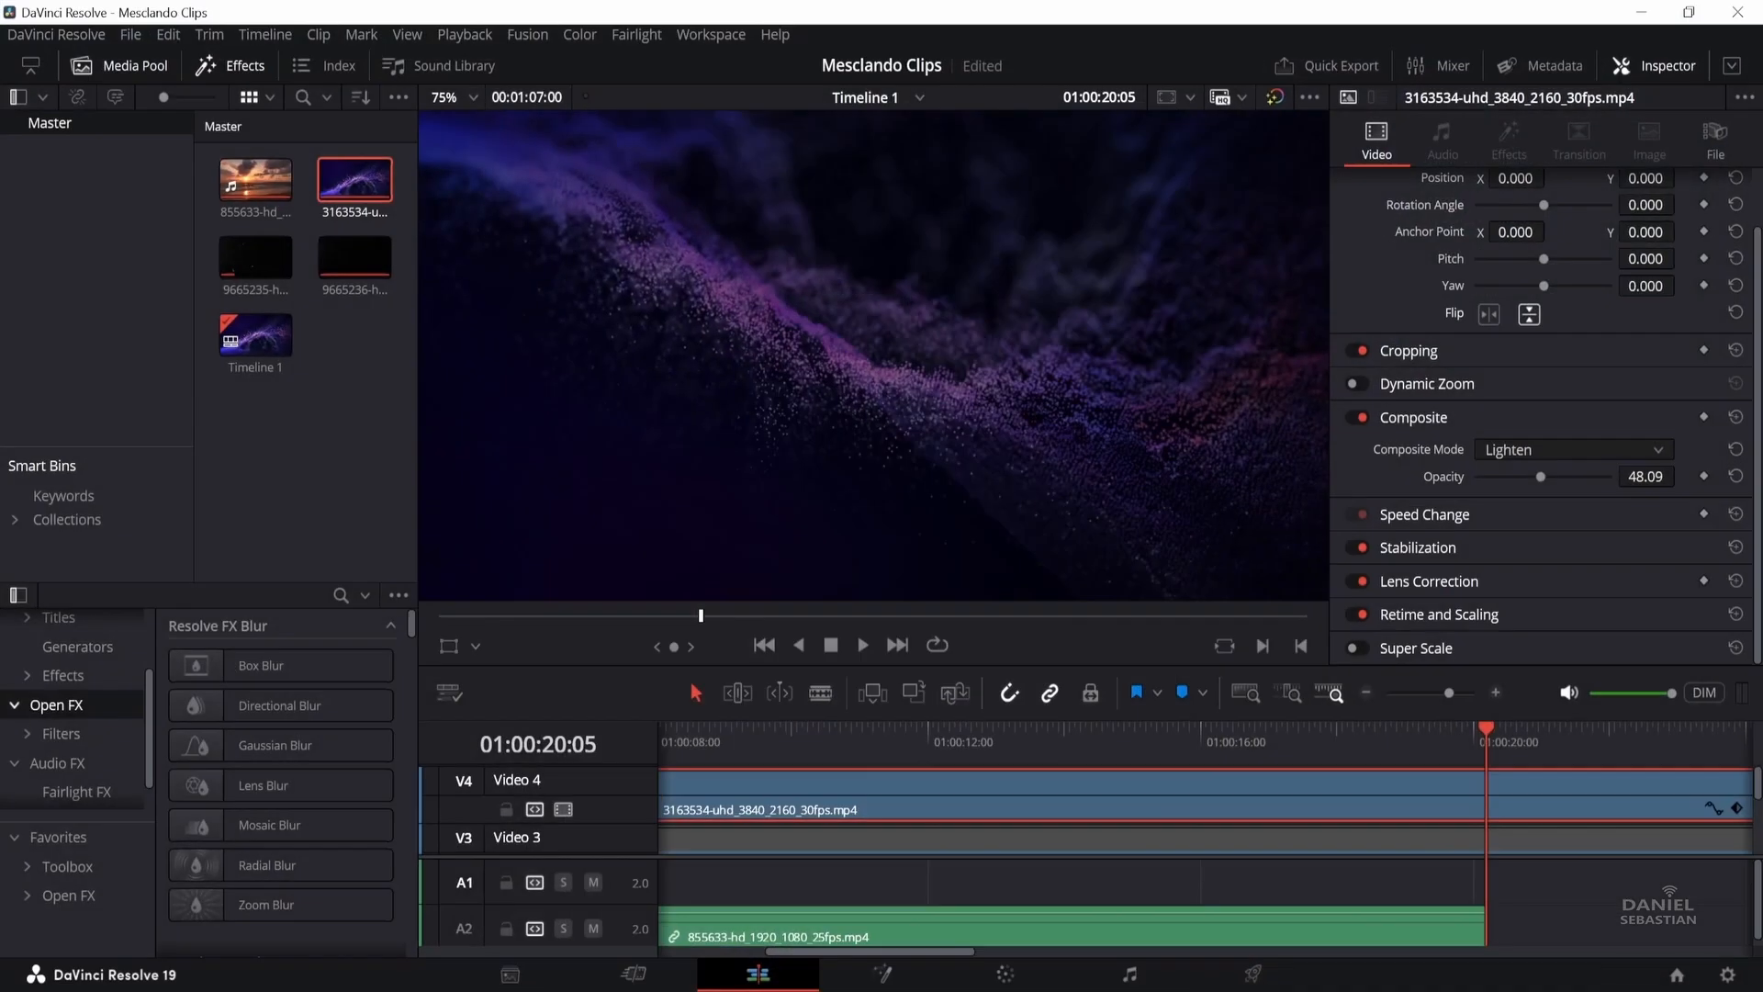
pyautogui.moveTo(255, 338); pyautogui.dragTo(661, 769)
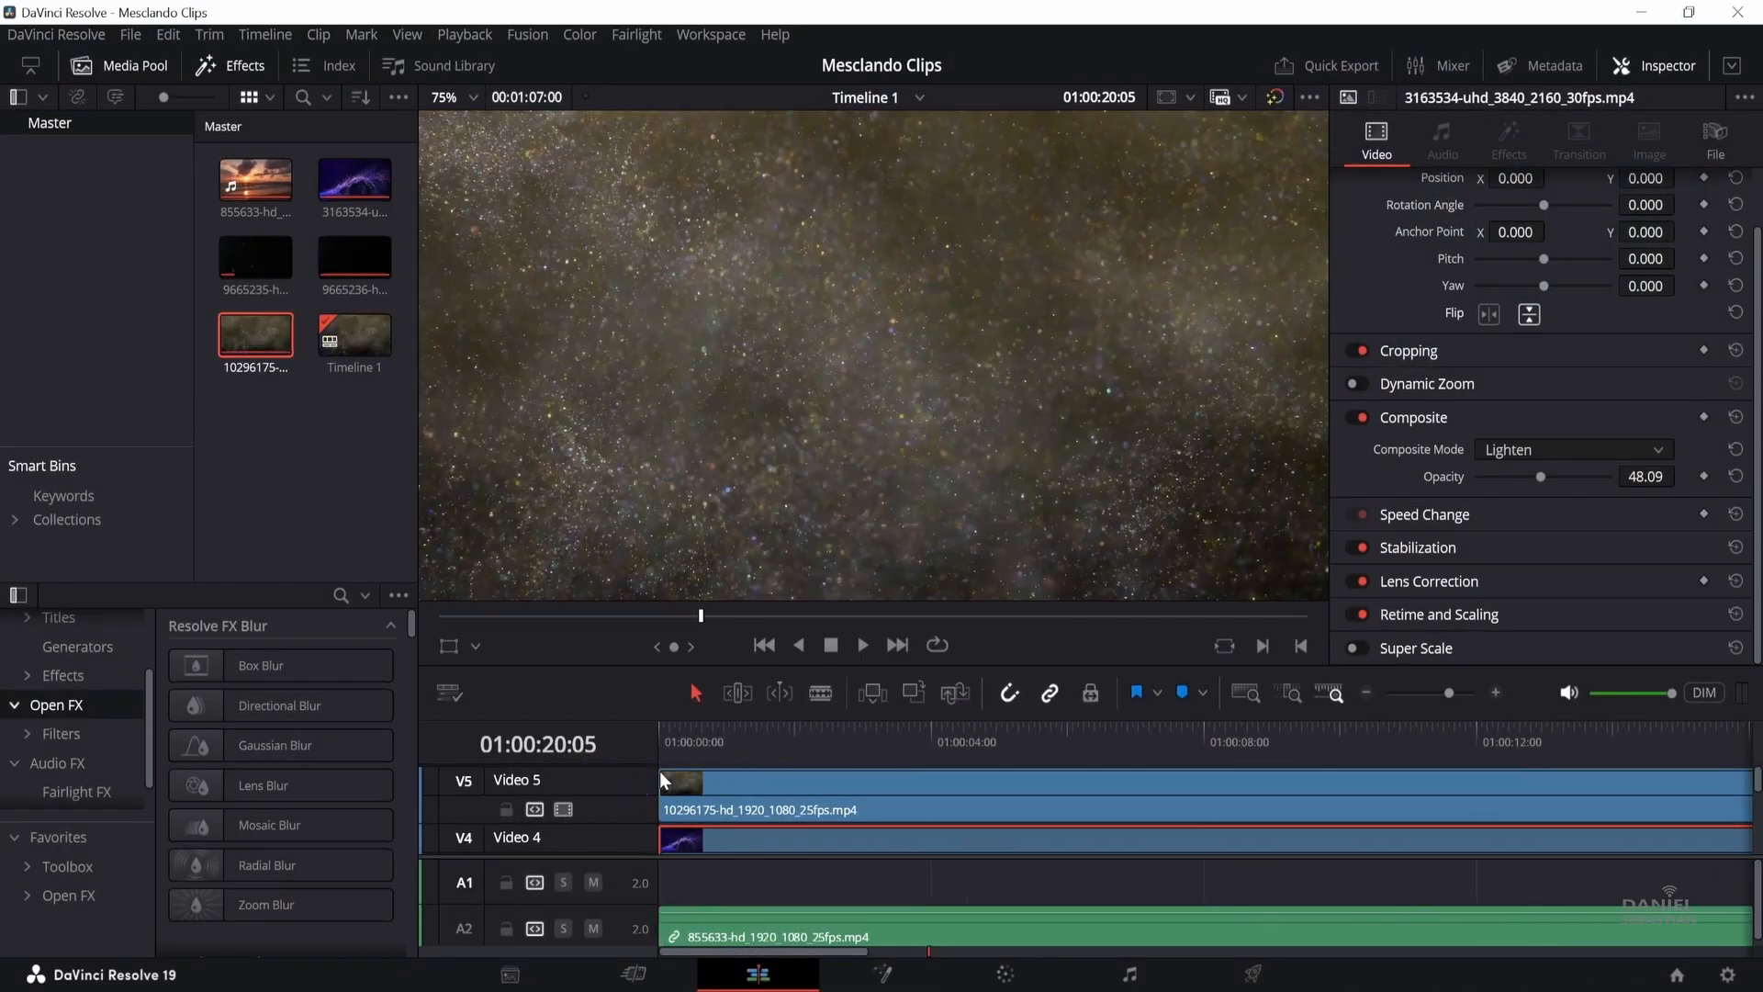
pyautogui.press('d')
# Step: Set the Video 5 glitter clip's composite mode to Add with opacity 75.57
pyautogui.click(792, 780)
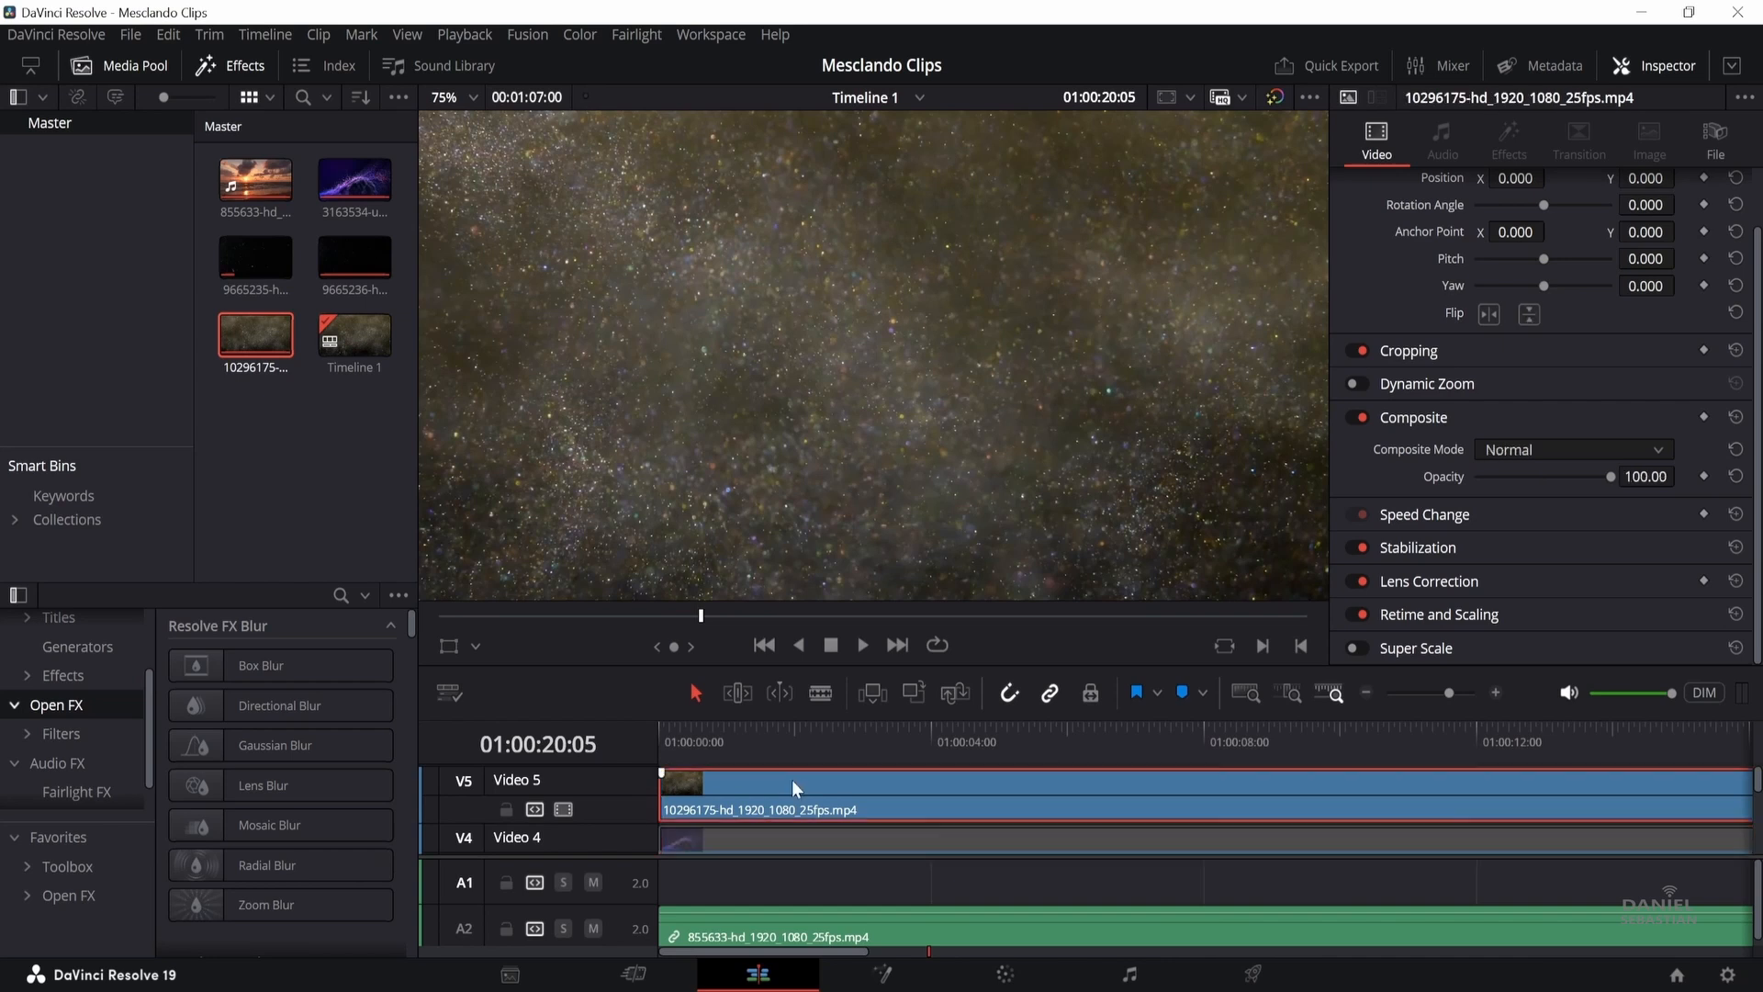
pyautogui.click(1528, 452)
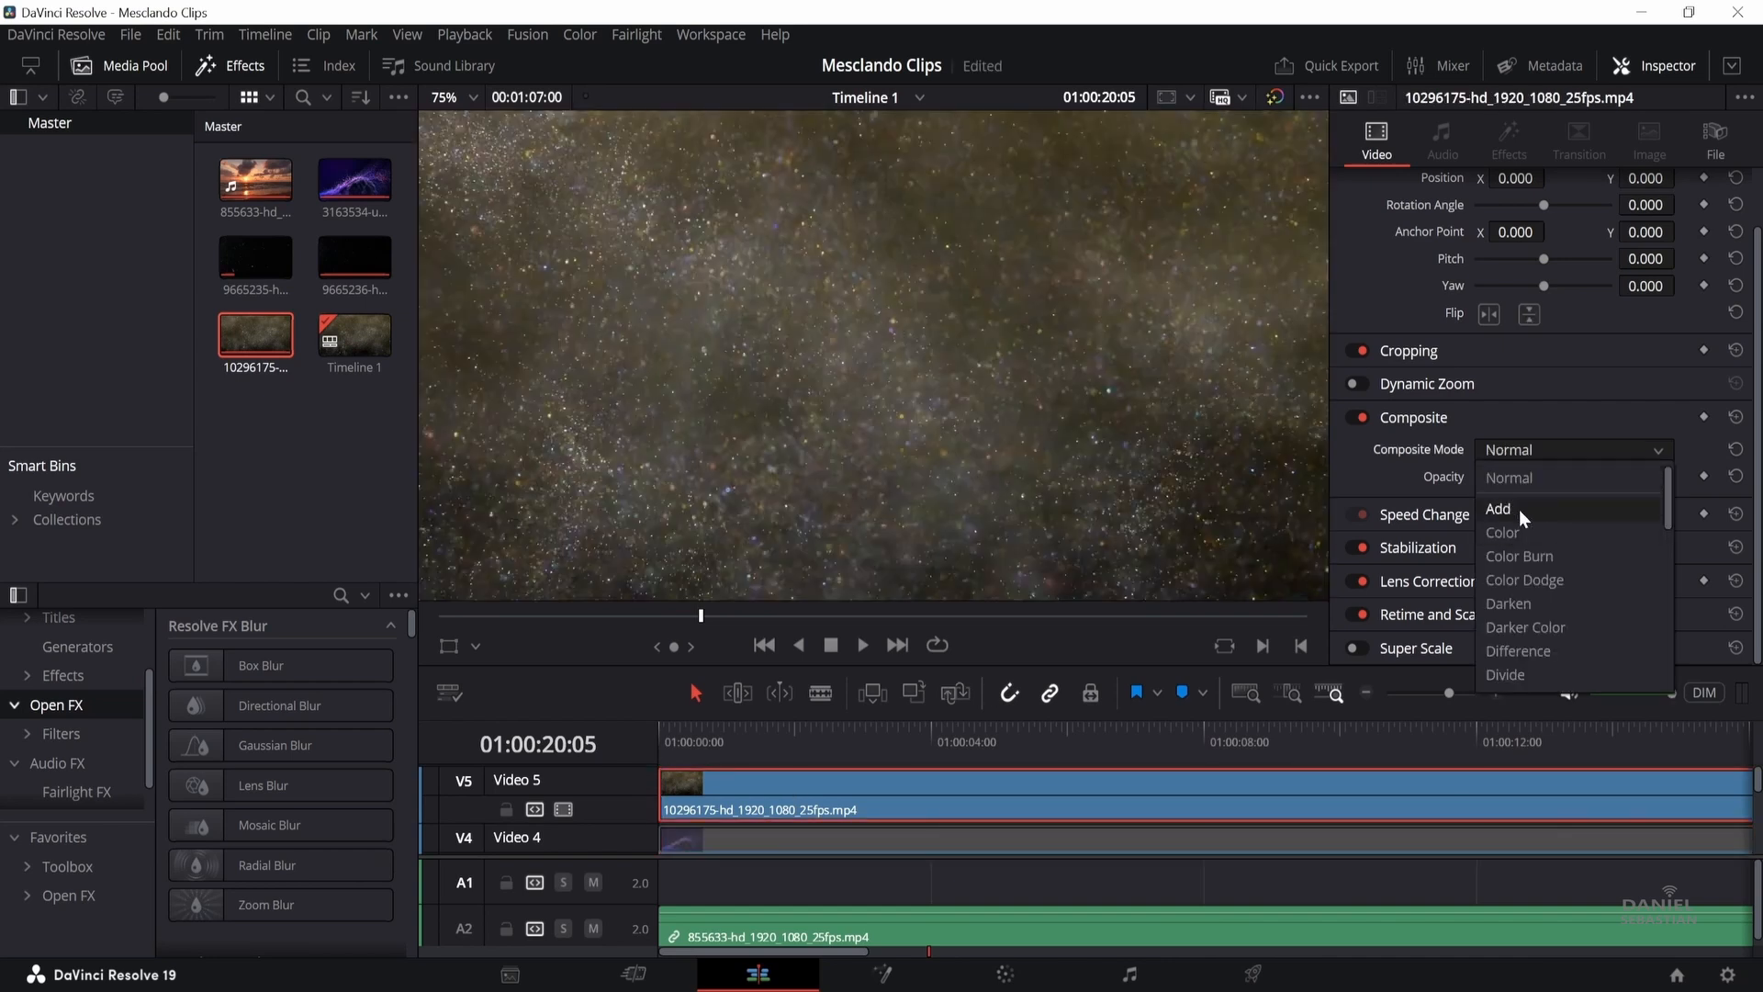
pyautogui.click(1519, 509)
pyautogui.scroll(-3, 777, 841)
pyautogui.scroll(3, 777, 840)
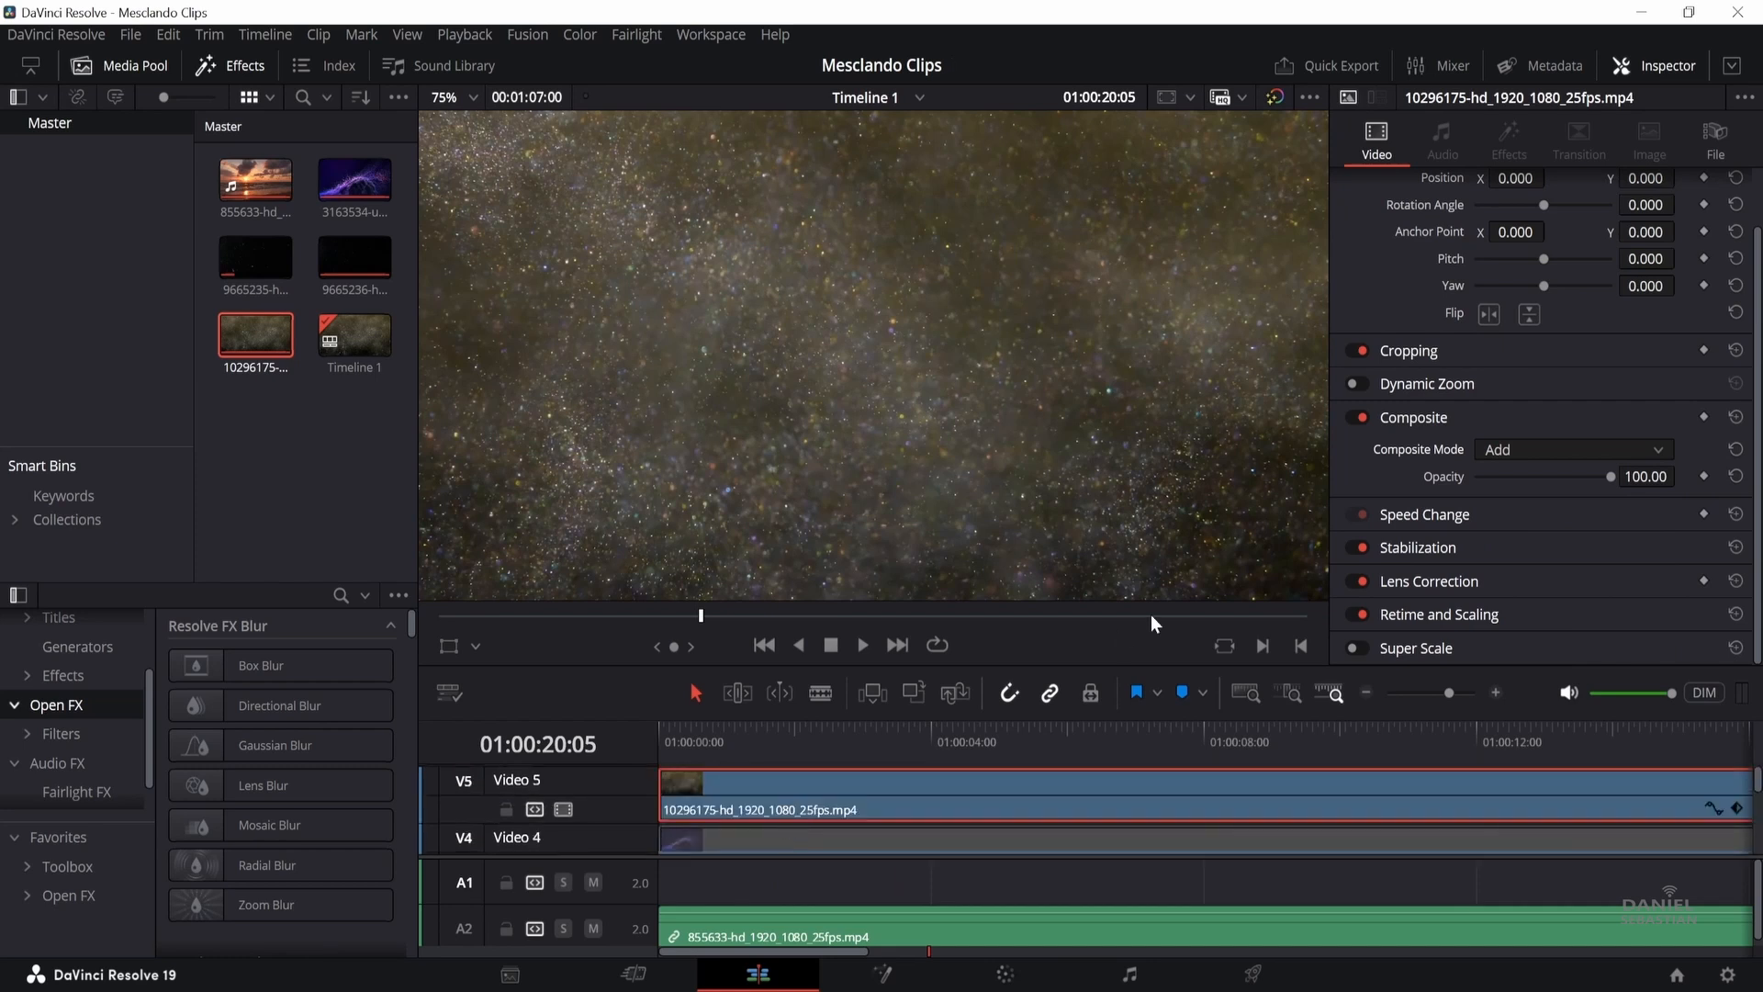
pyautogui.click(1578, 479)
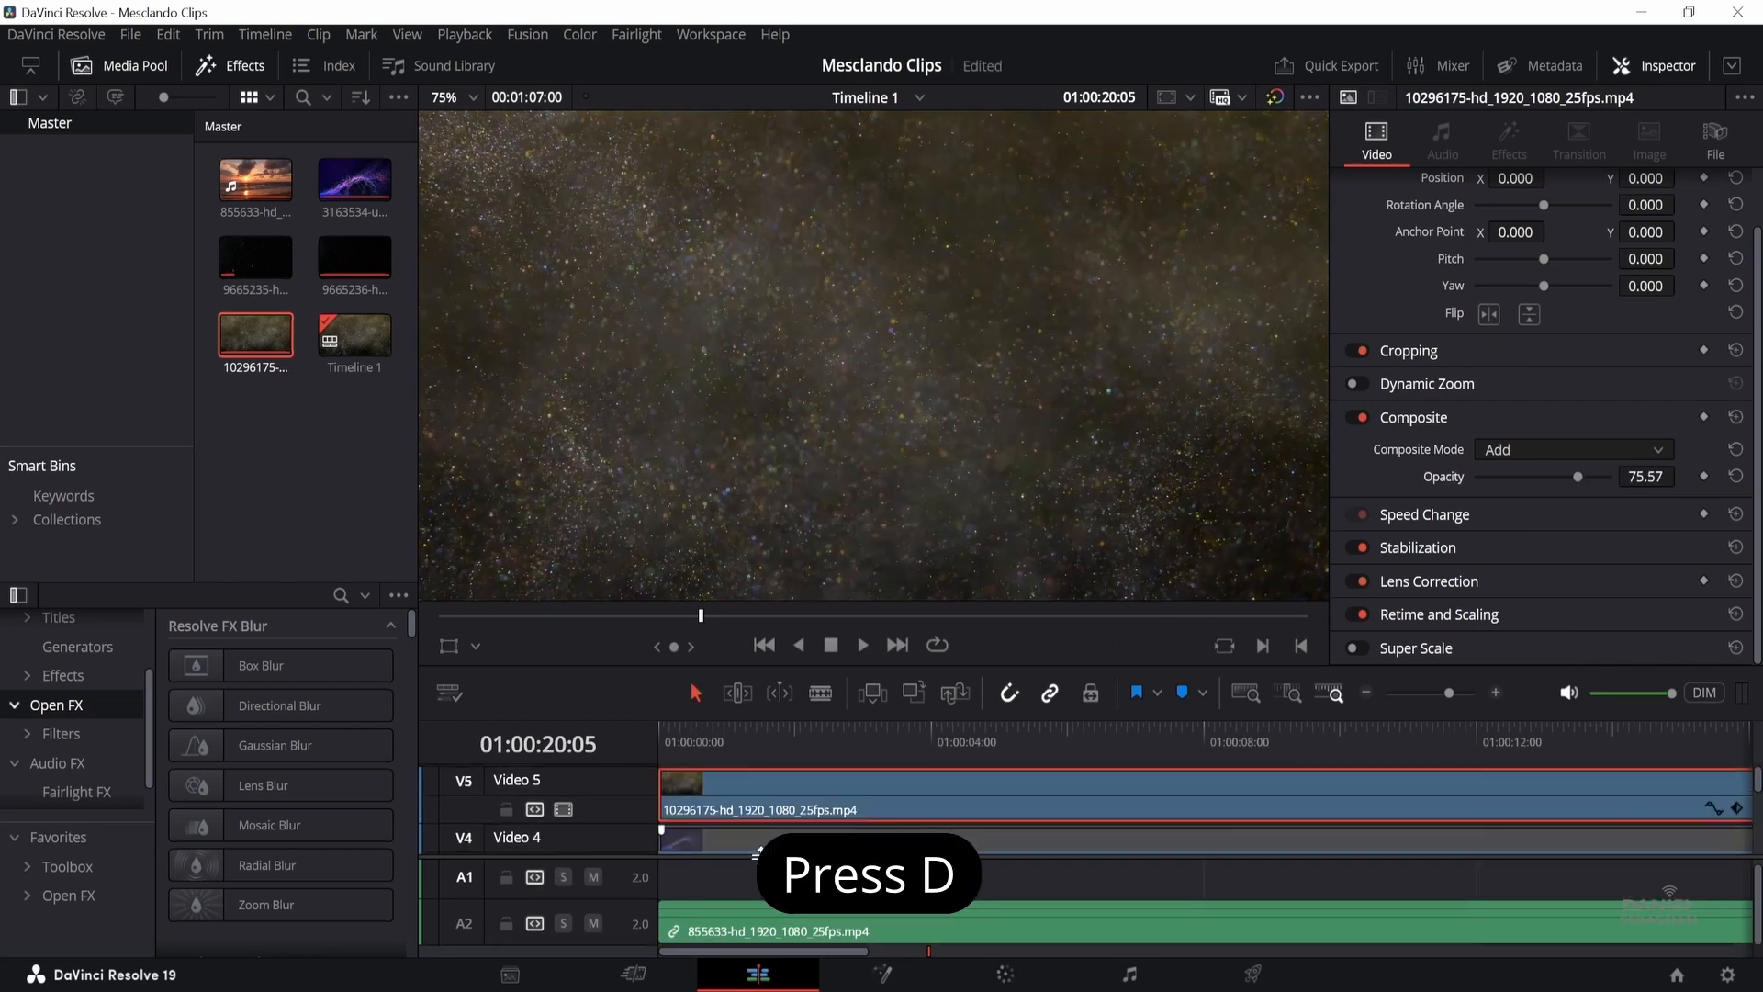
# Step: Enlarge the viewer and lower the glitter clip's opacity to 28.24, previewing the blend from the timeline start
pyautogui.scroll(-3, 777, 841)
pyautogui.click(763, 843)
pyautogui.scroll(3, 762, 843)
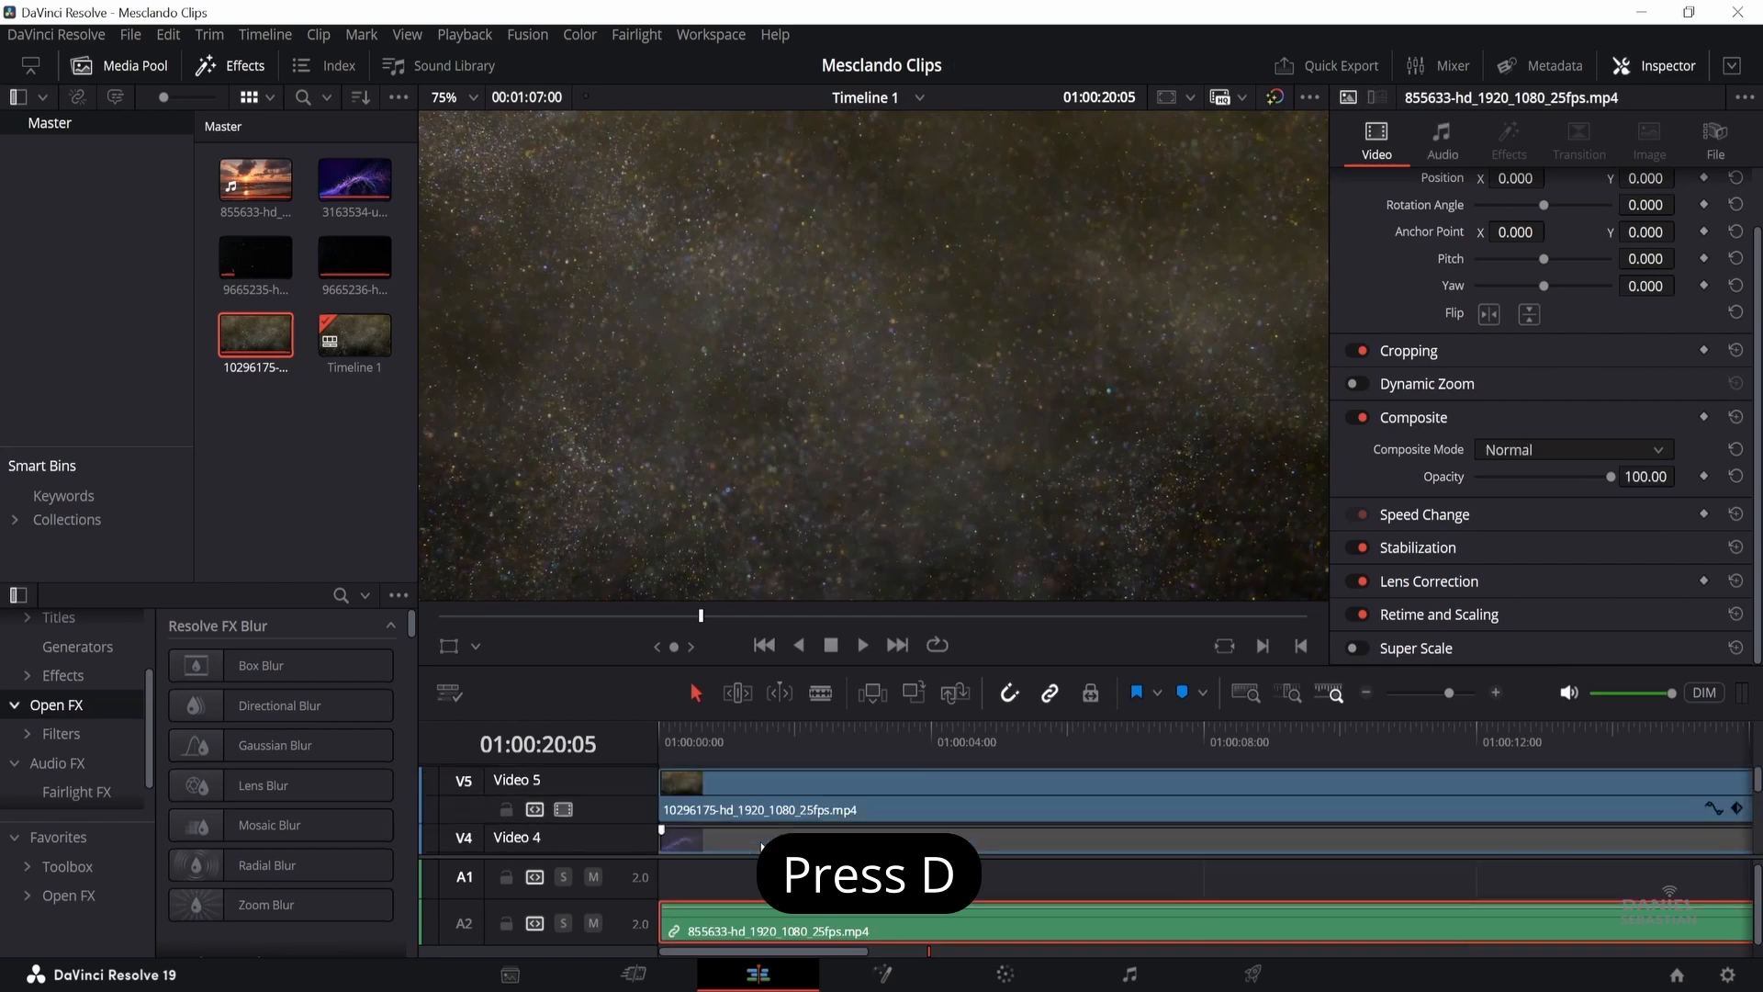
pyautogui.moveTo(963, 665); pyautogui.dragTo(964, 686)
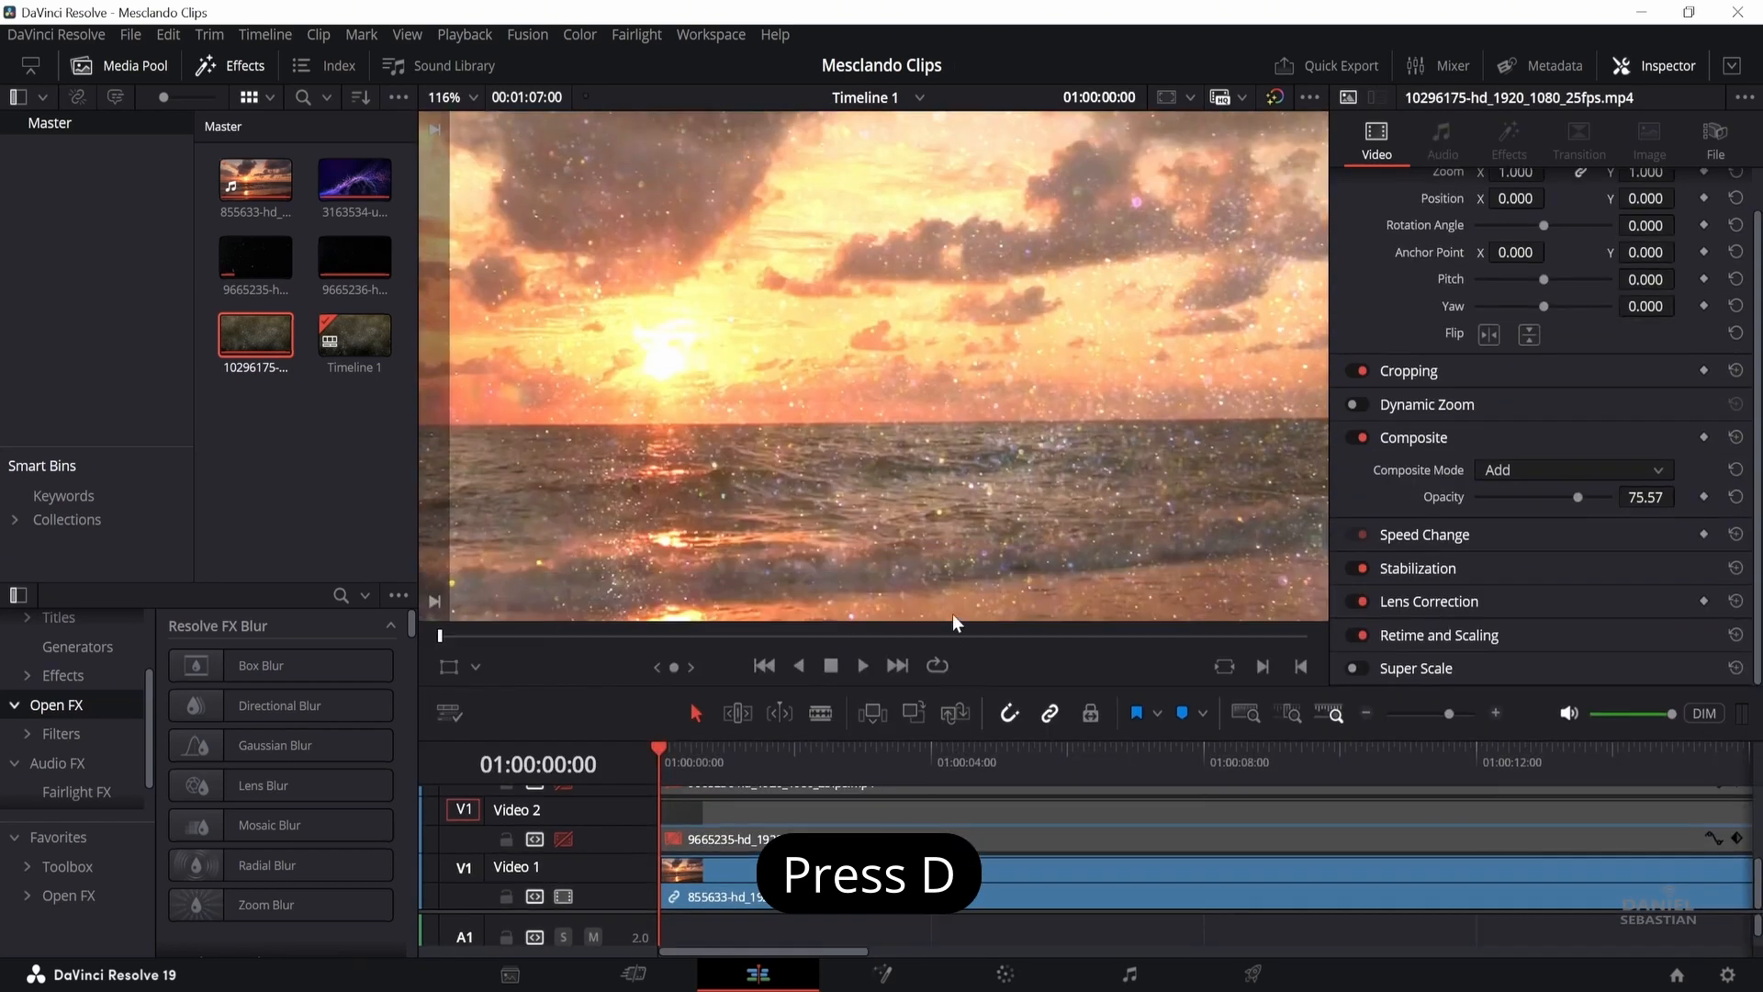
pyautogui.scroll(1, 1275, 491)
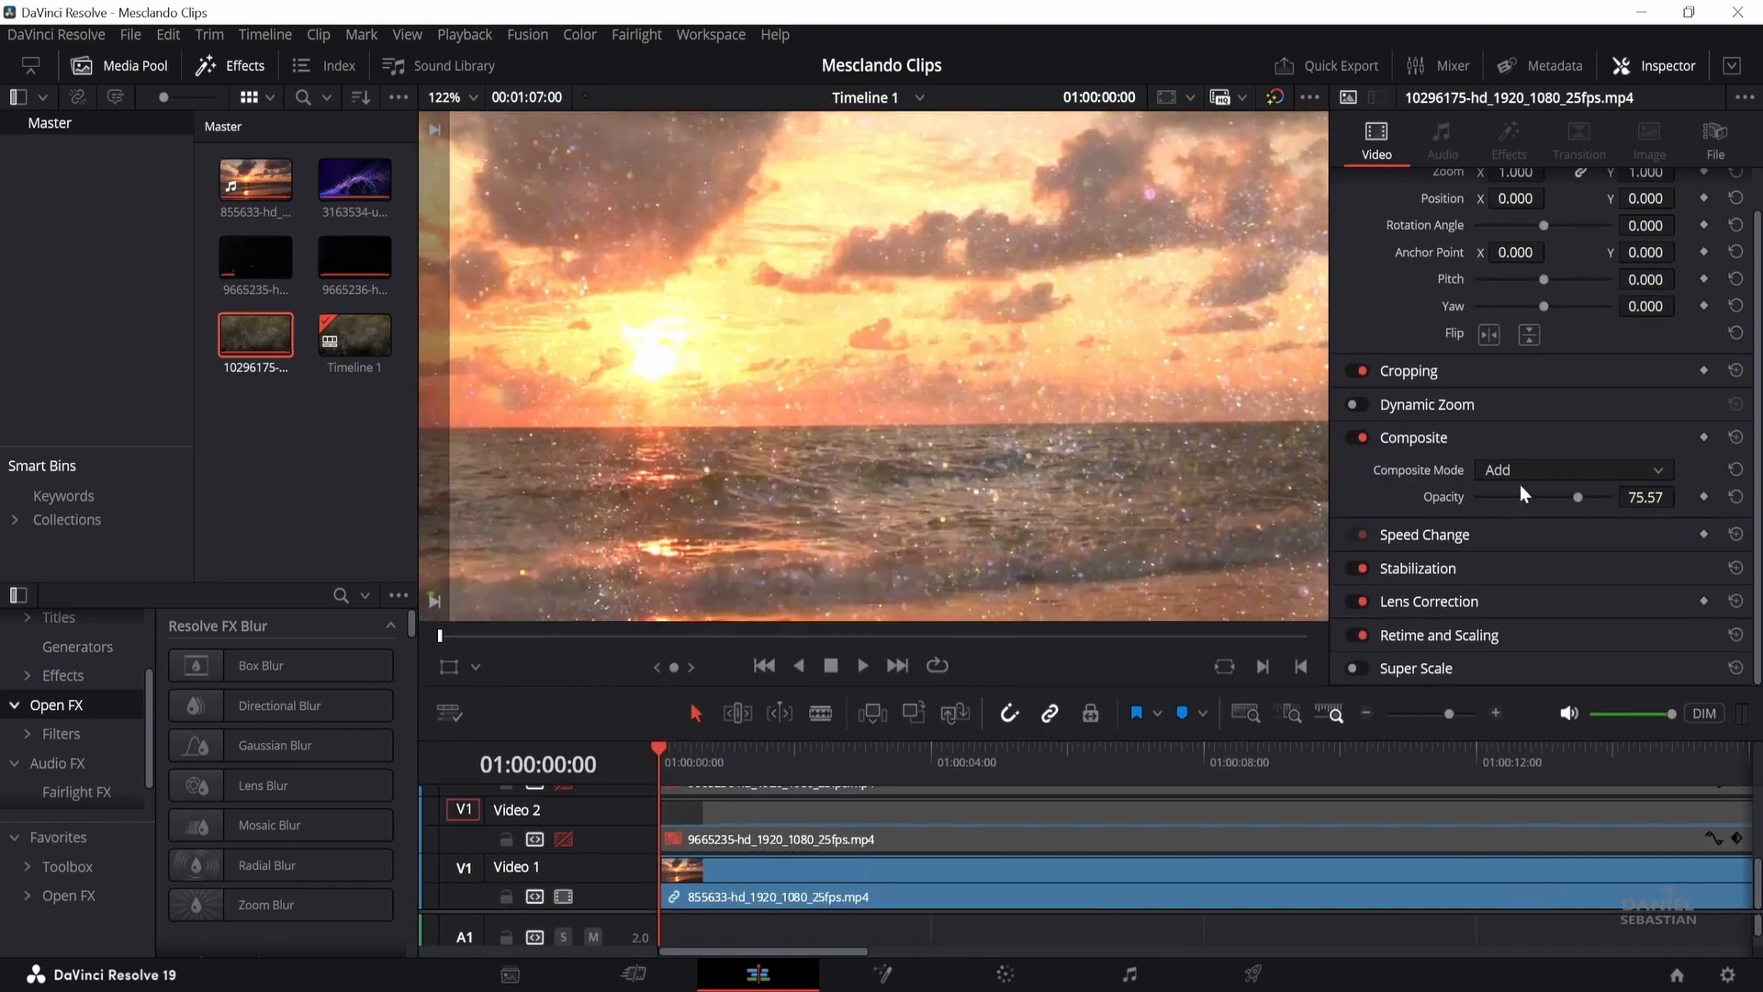
pyautogui.moveTo(1576, 496); pyautogui.dragTo(1513, 531)
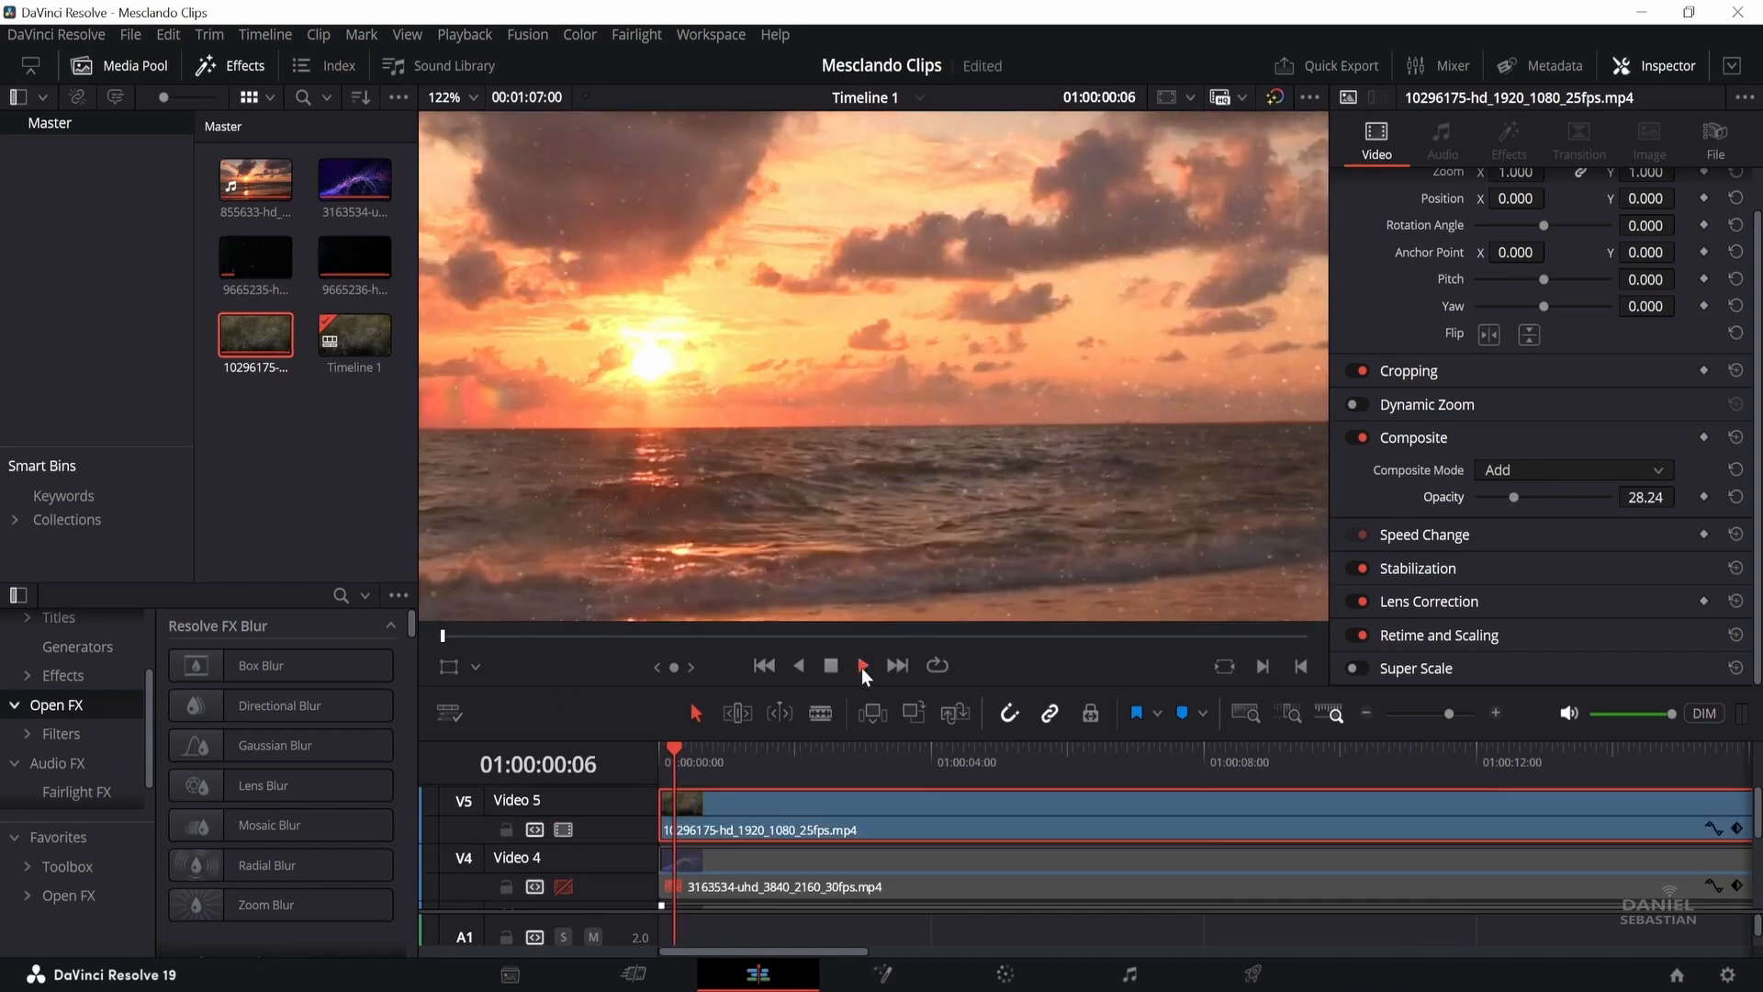
pyautogui.click(862, 669)
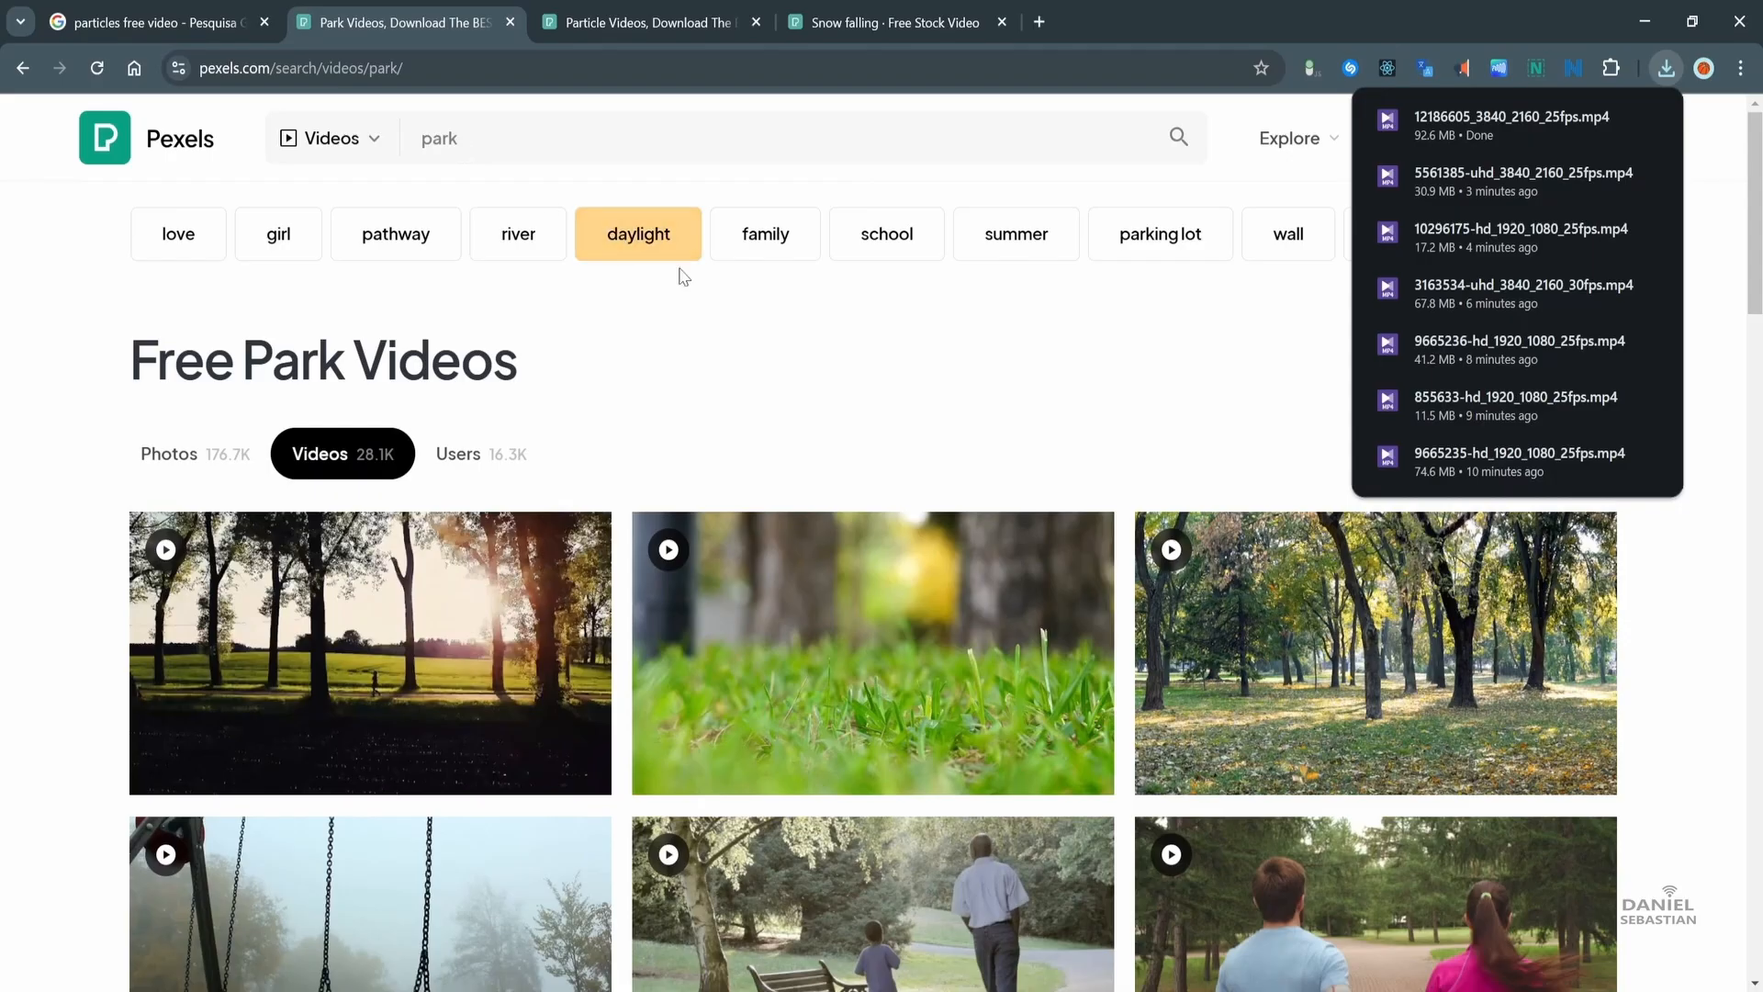
# Step: Download the green grass close-up video from the Pexels results for "park"
pyautogui.click(788, 362)
pyautogui.scroll(-2, 790, 362)
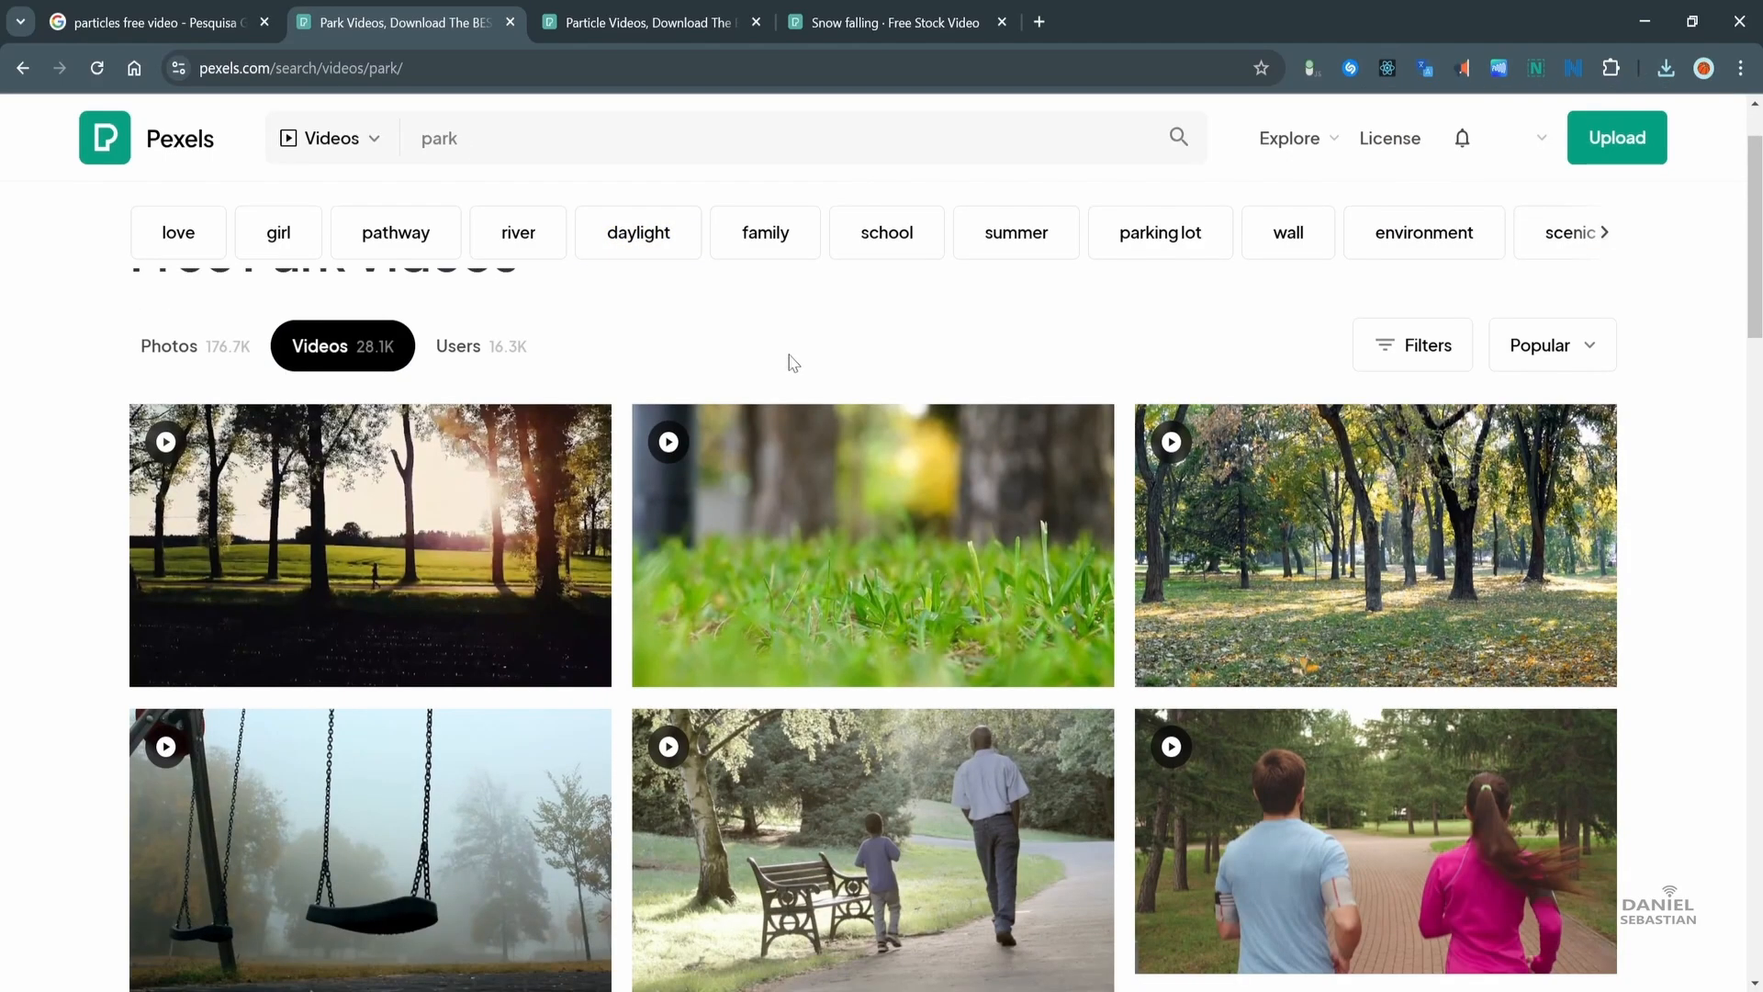
pyautogui.click(803, 500)
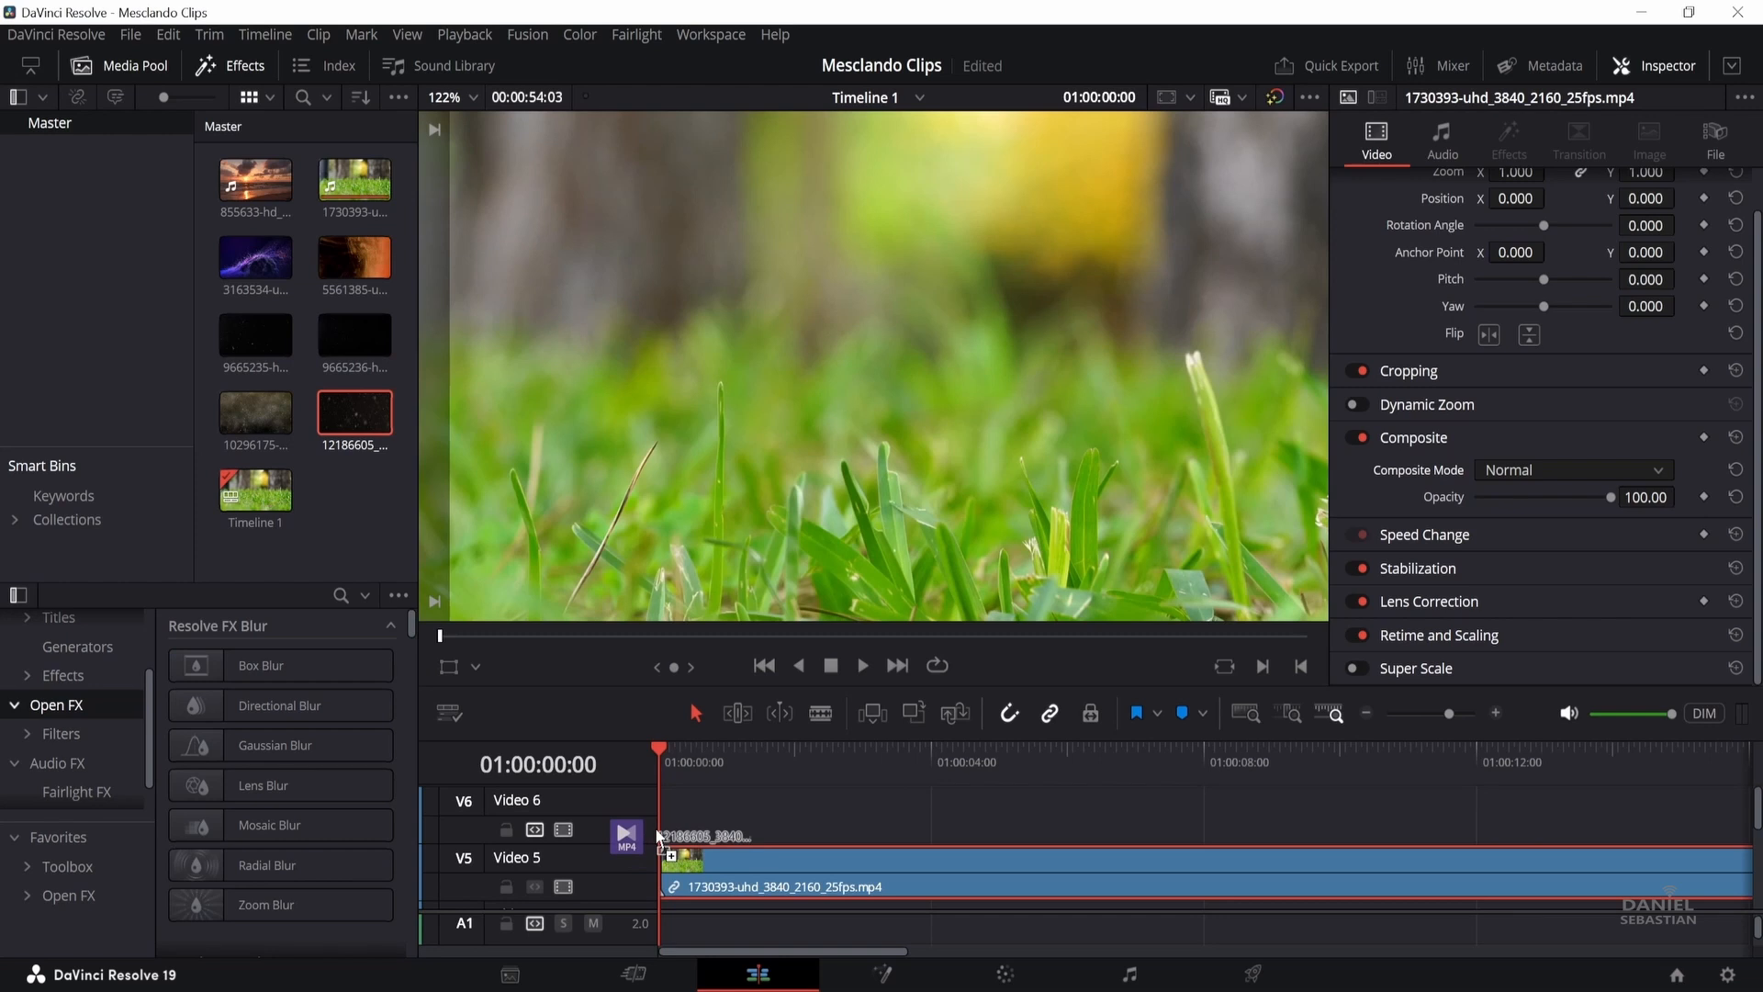
# Step: Add the falling snow clip 12186605_3840_2160_25fps.mp4 at the timeline start above the grass clip and delete the empty tracks
pyautogui.moveTo(659, 836); pyautogui.dragTo(661, 831)
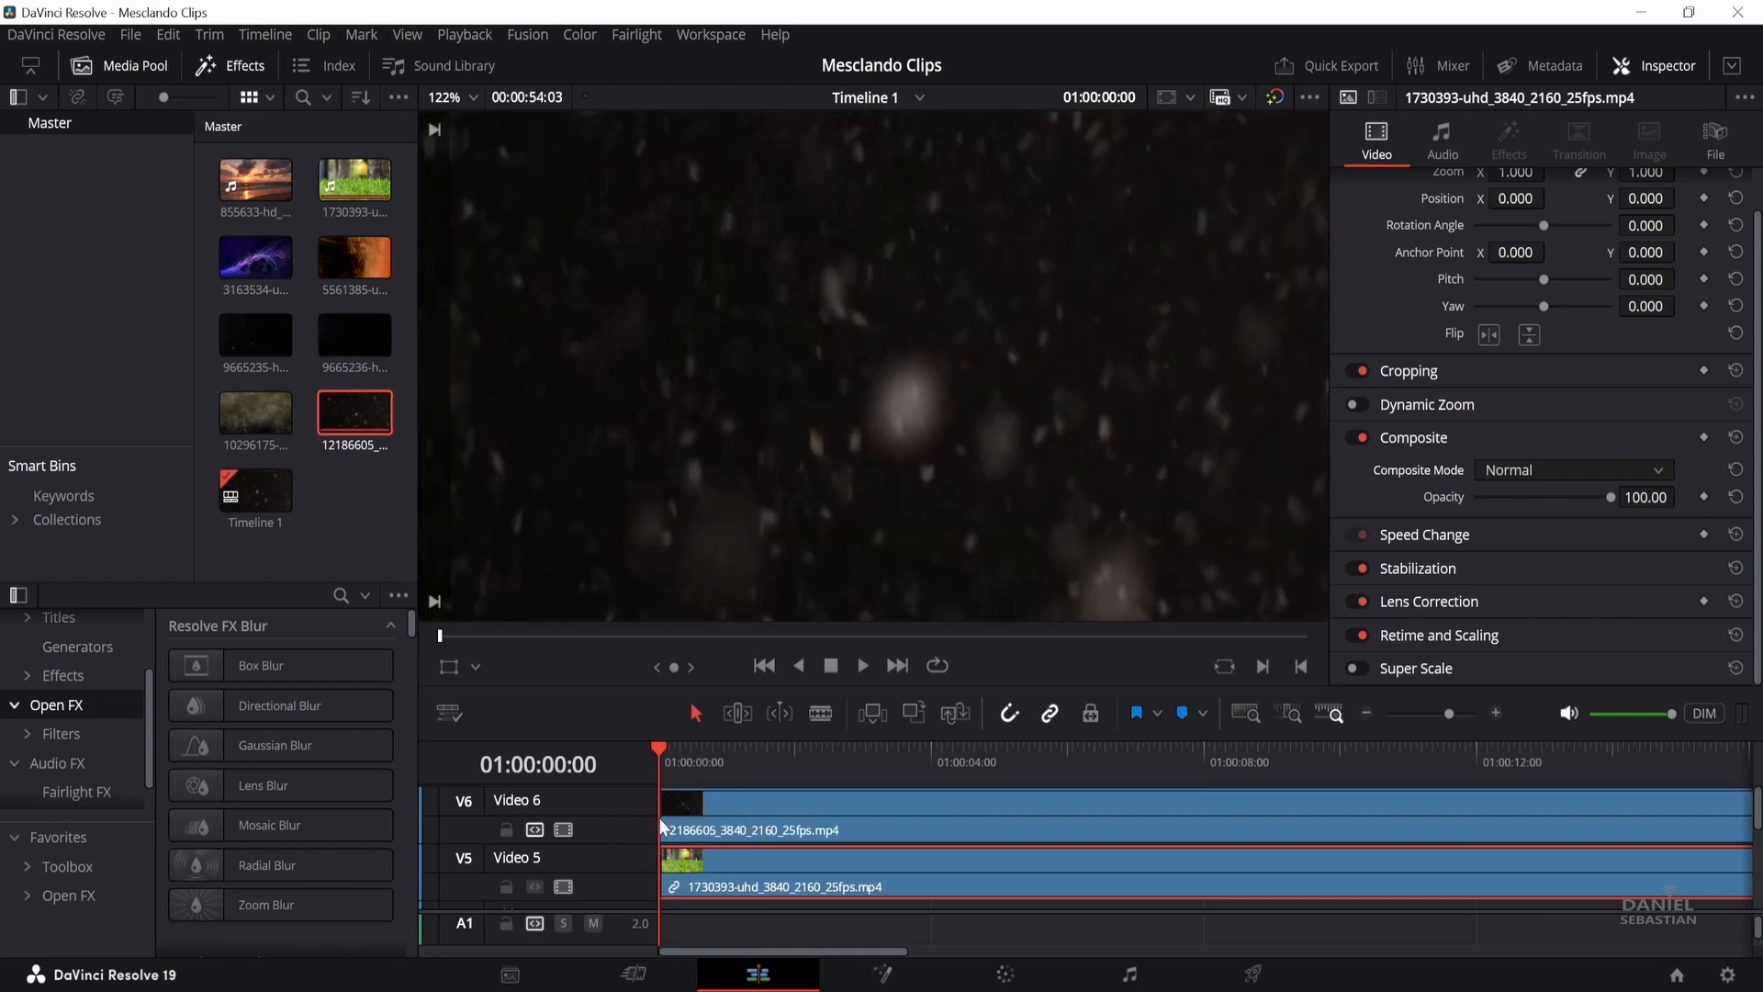
pyautogui.rightClick(600, 796)
pyautogui.click(744, 946)
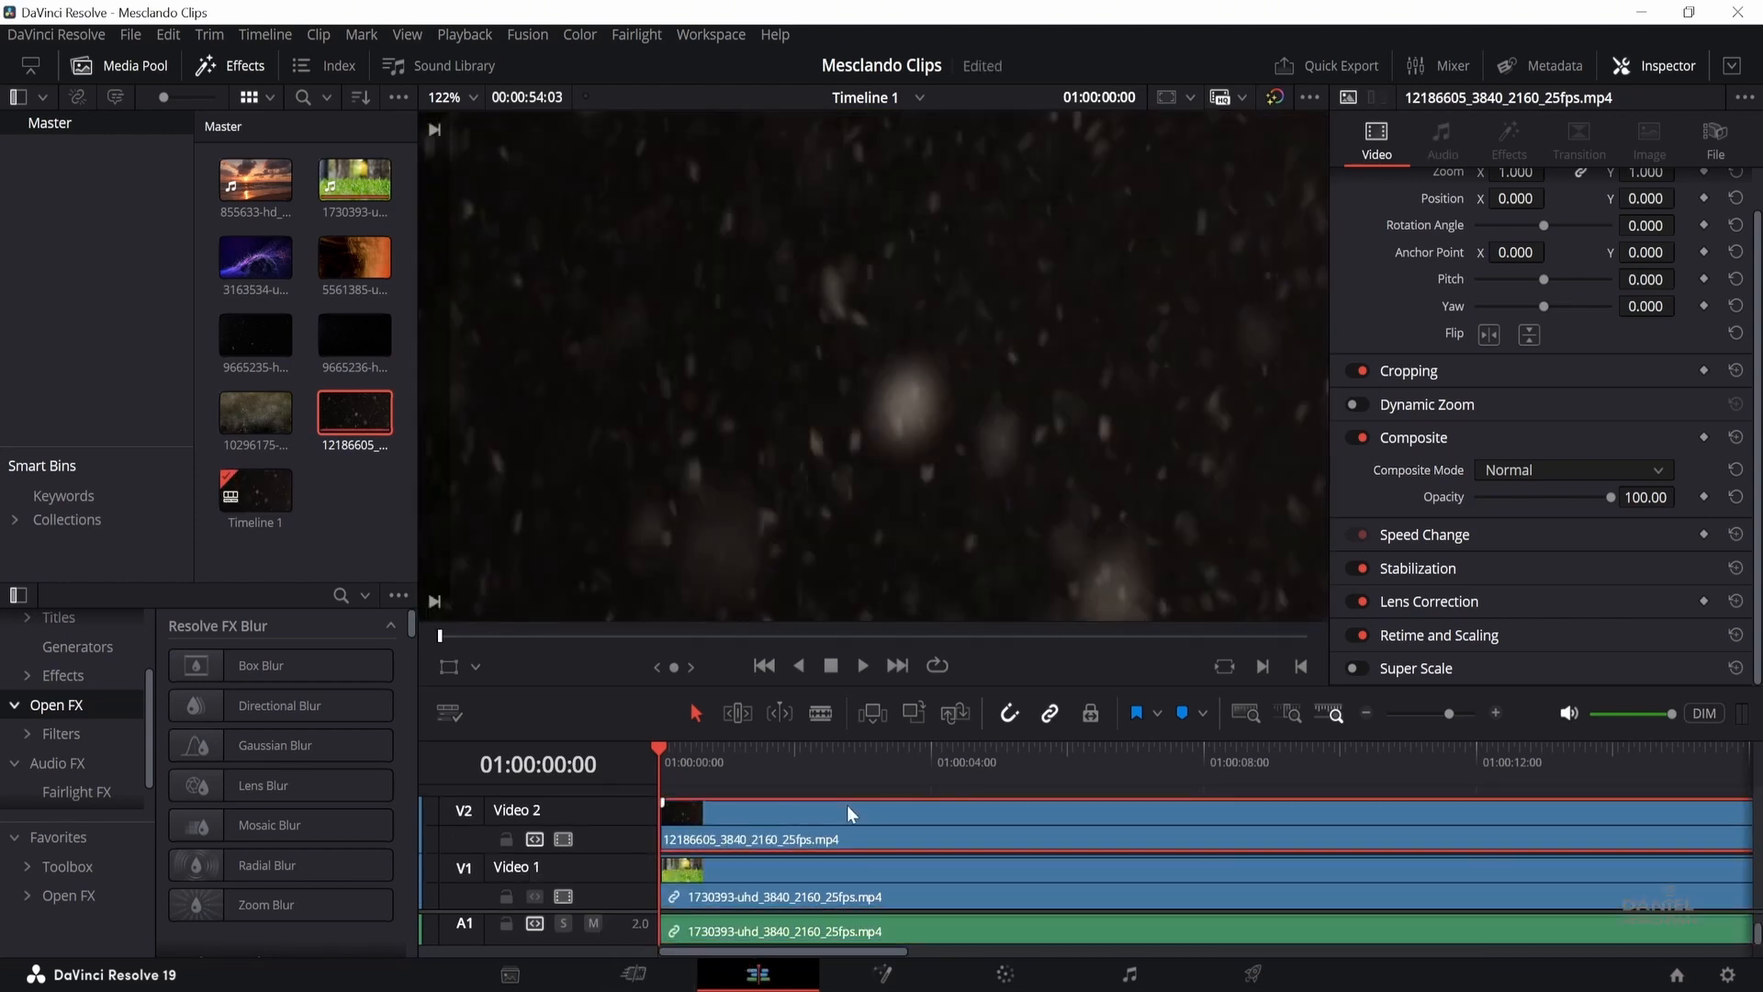
# Step: Set the snow clip's composite mode to Add and preview the blend, switching the Video 2 track off and on to compare
pyautogui.click(1550, 470)
pyautogui.click(1535, 538)
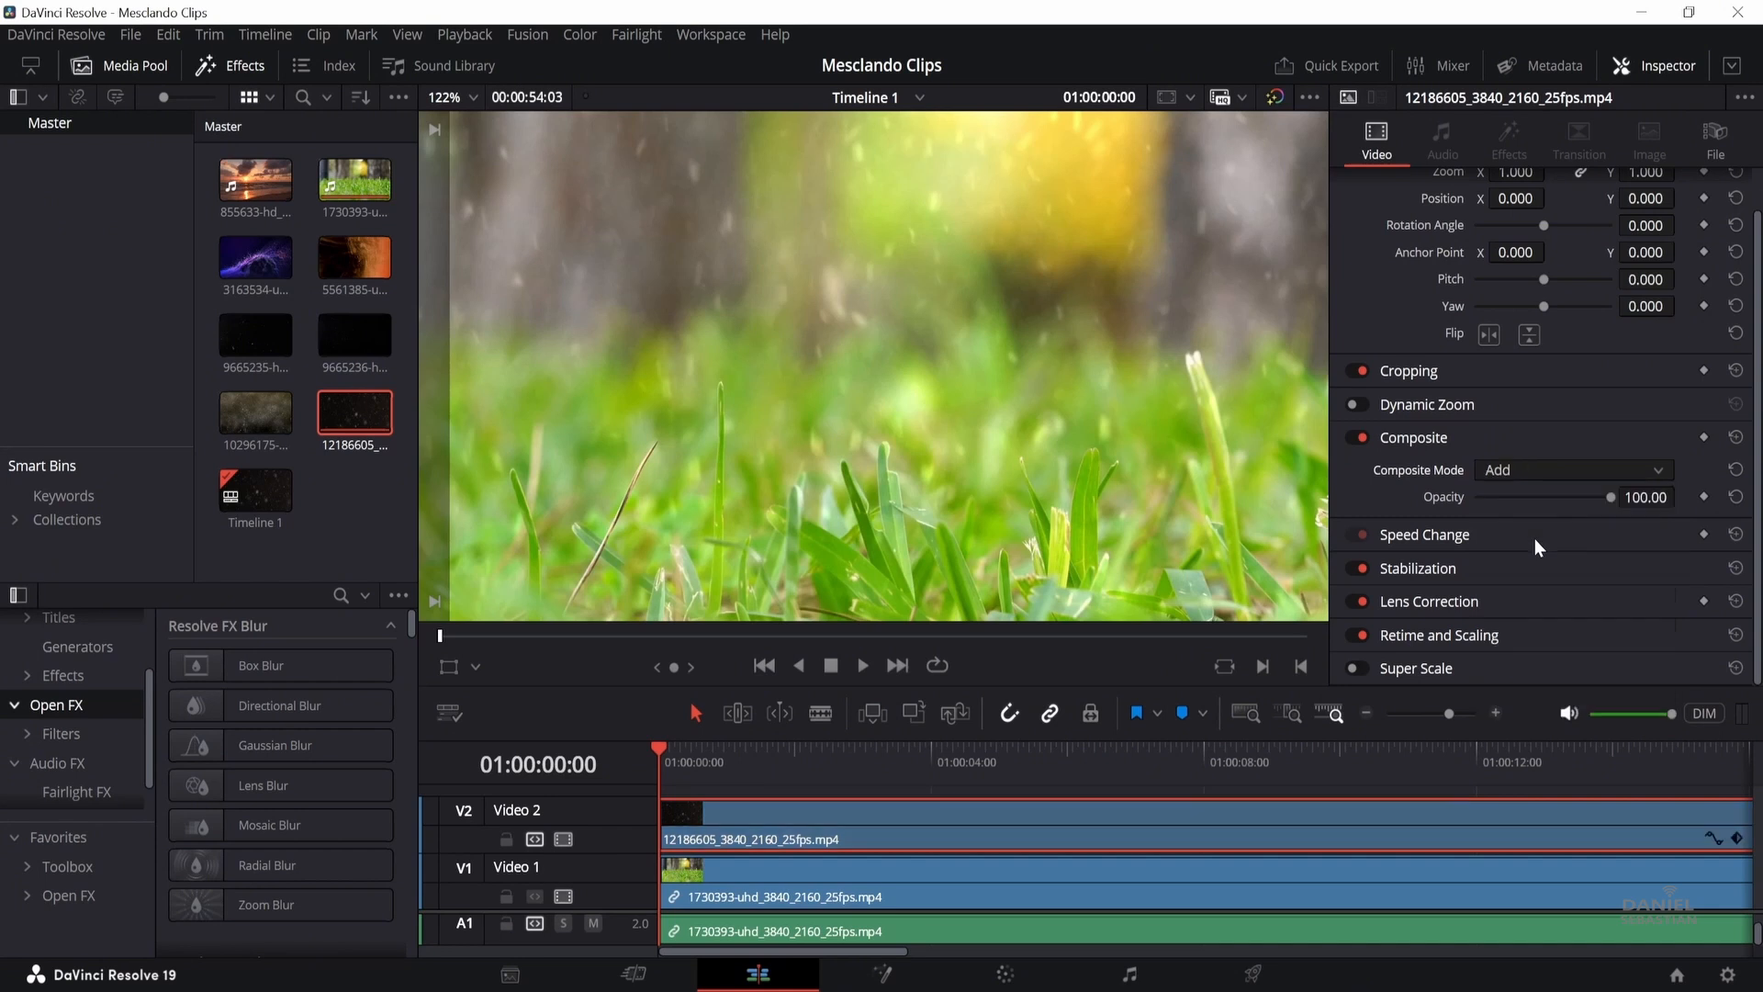
pyautogui.click(860, 669)
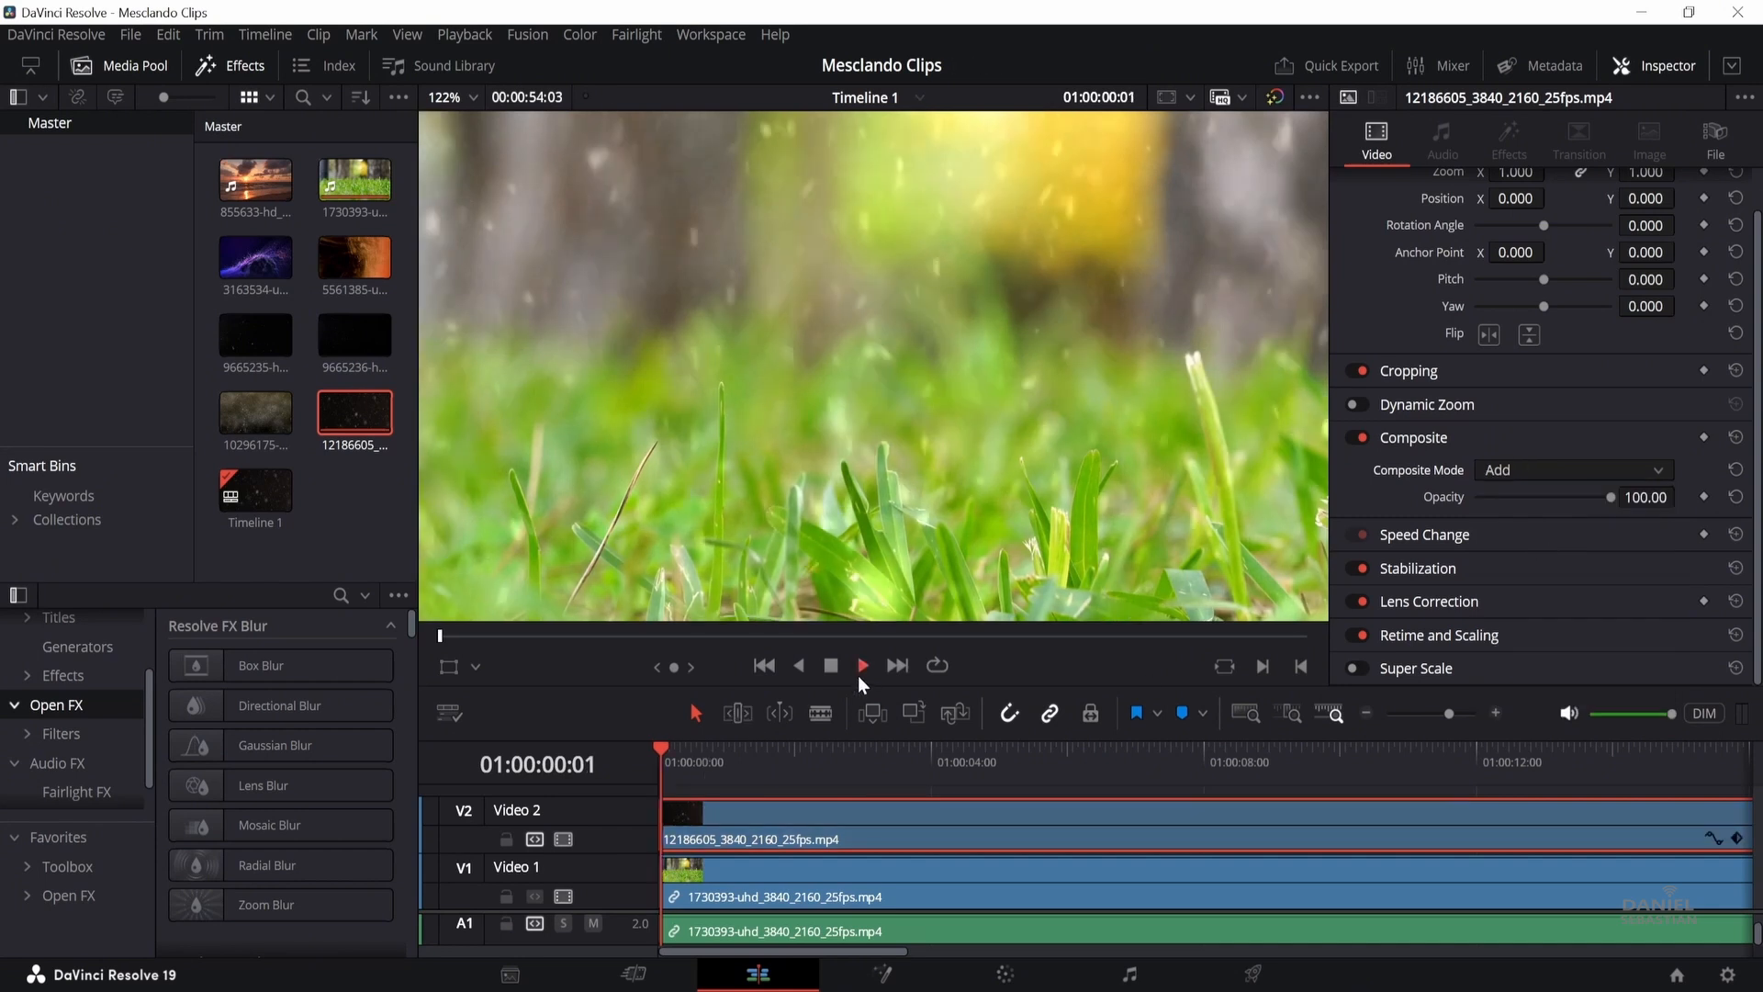
pyautogui.click(564, 839)
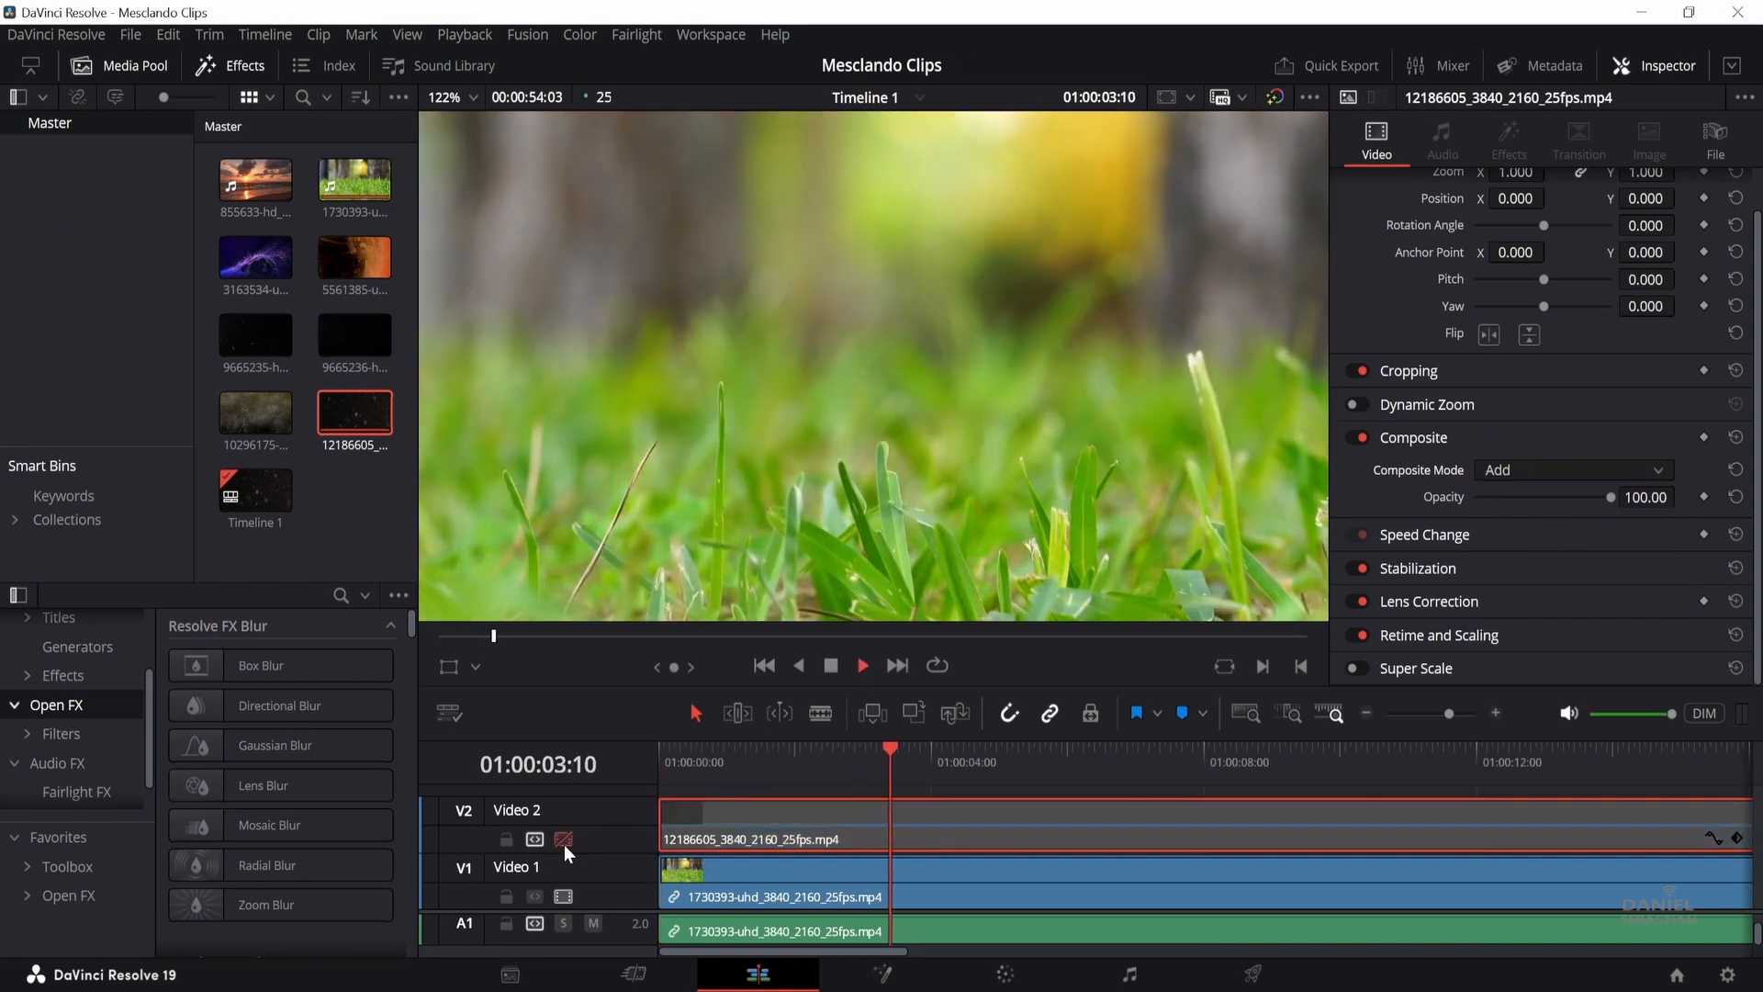
pyautogui.click(564, 840)
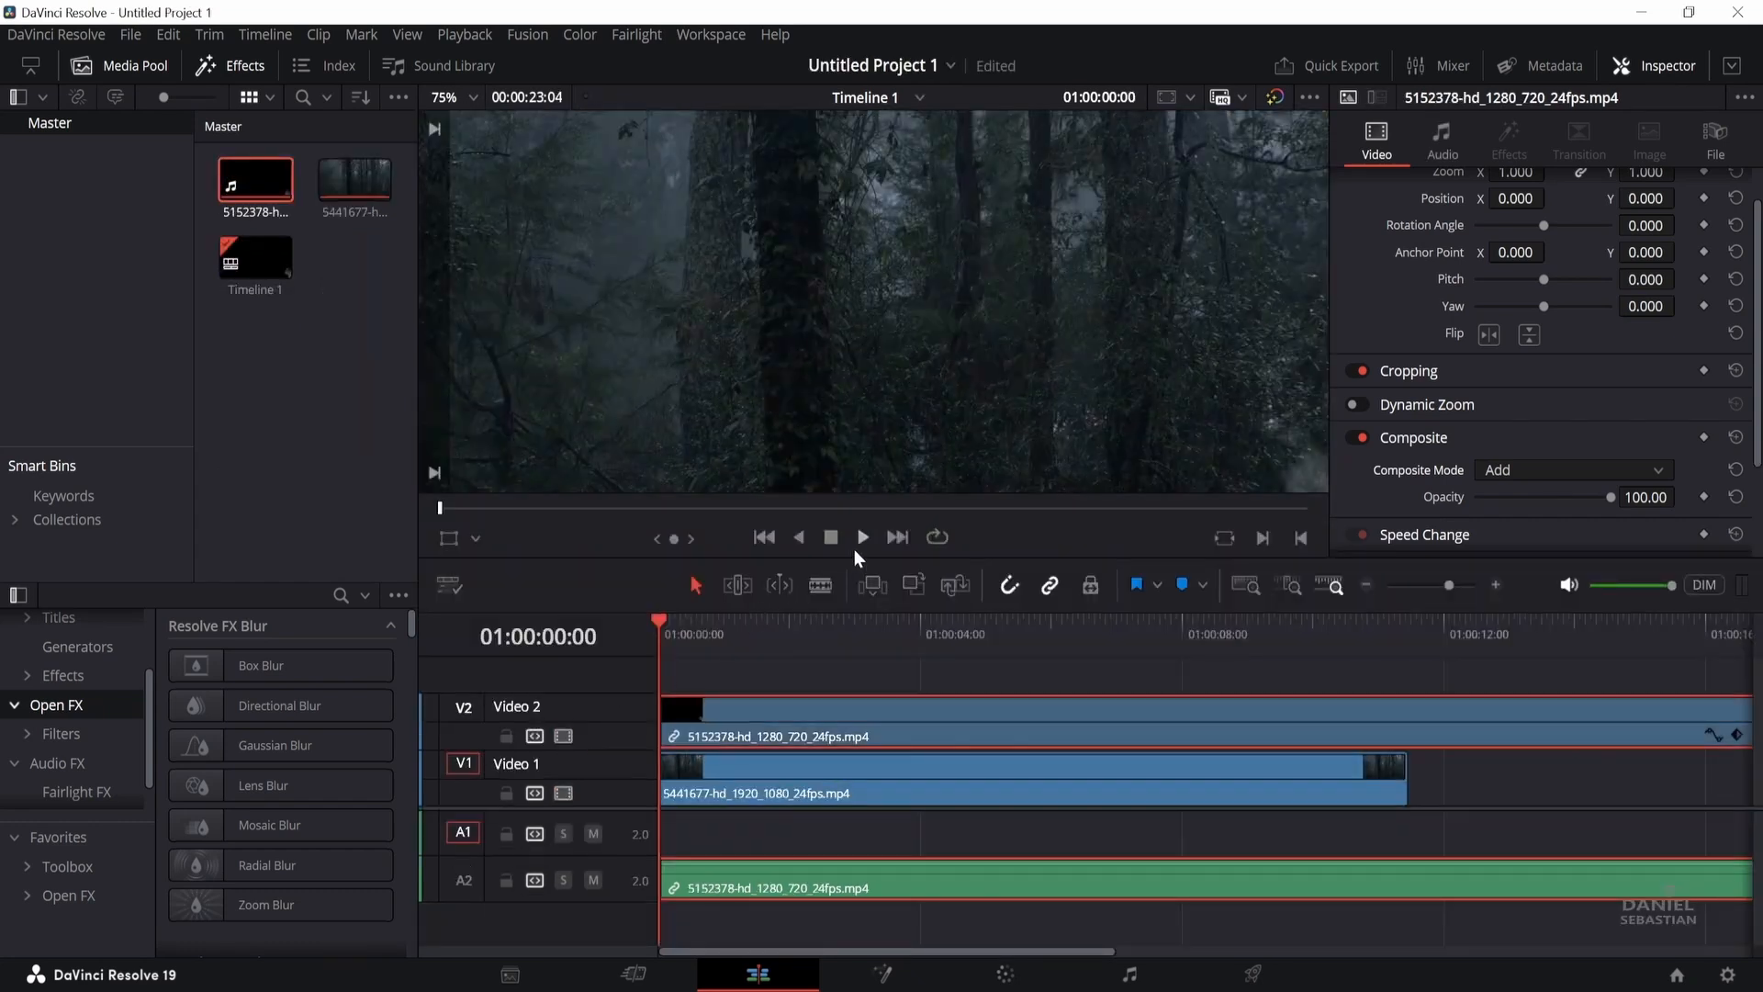
# Step: Preview the smoke clip blended over the dark forest clip from the start of the untitled project's timeline
pyautogui.click(854, 549)
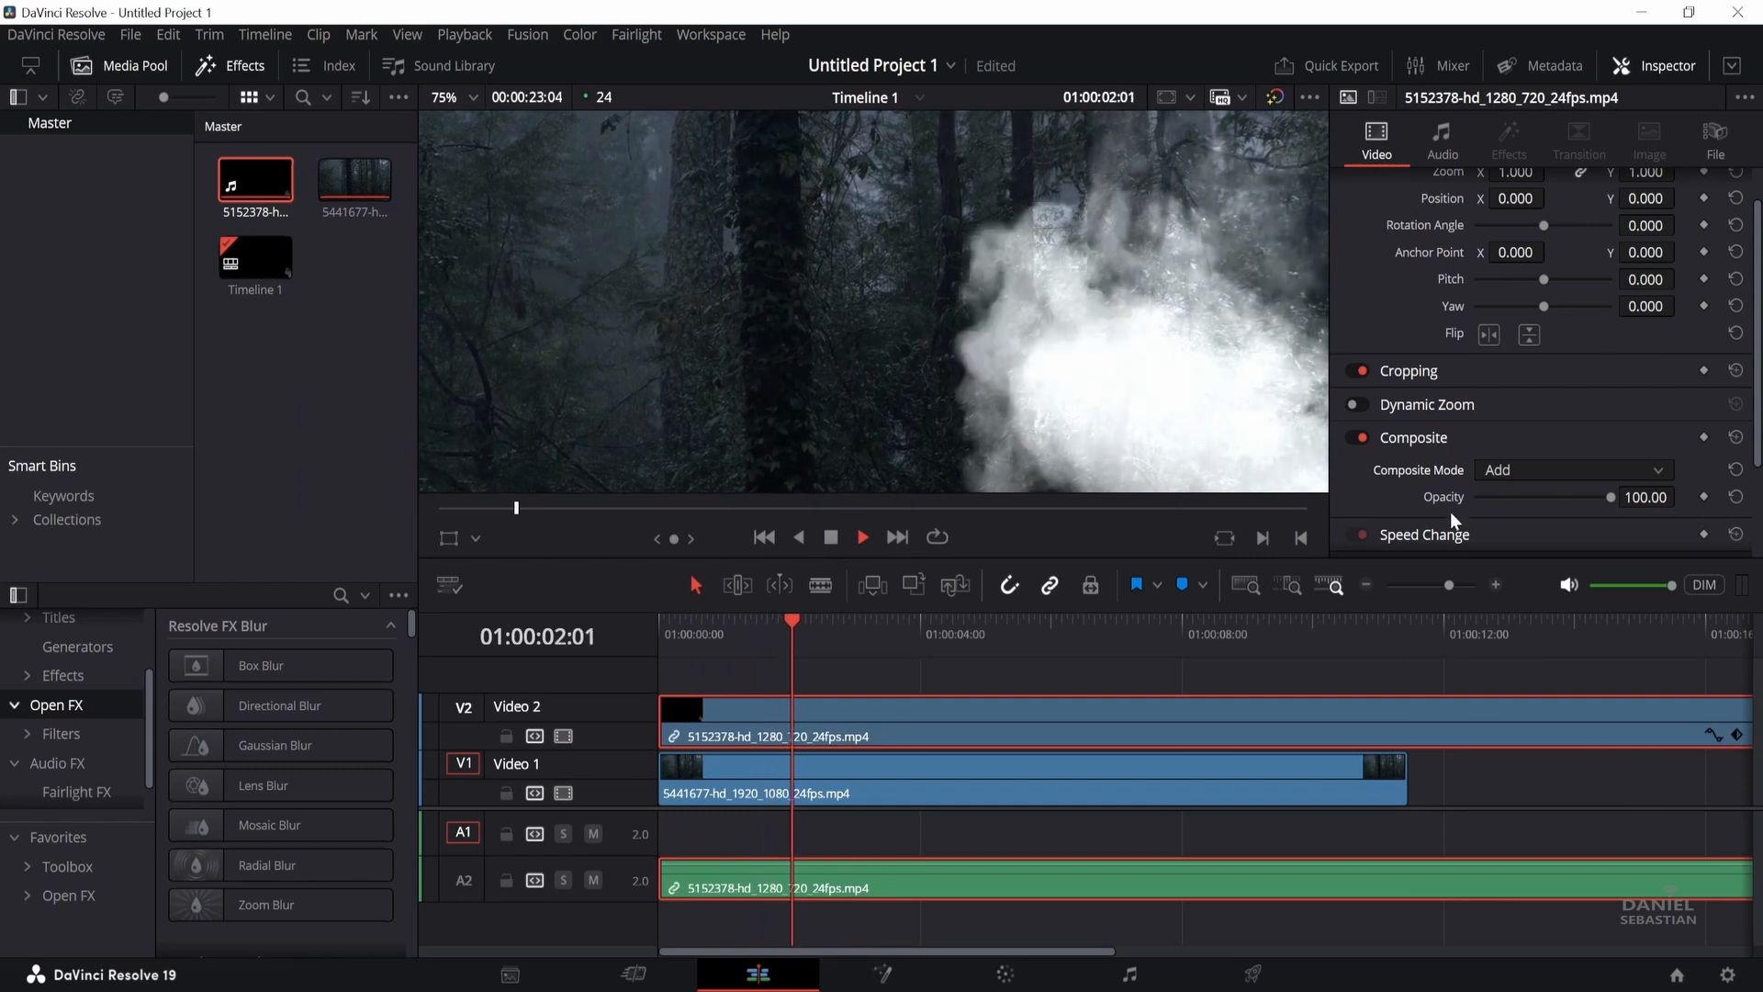
# Step: Try the Lighten composite mode on the smoke clip and check the blend with the forest around 01:00:04:22
pyautogui.click(1509, 472)
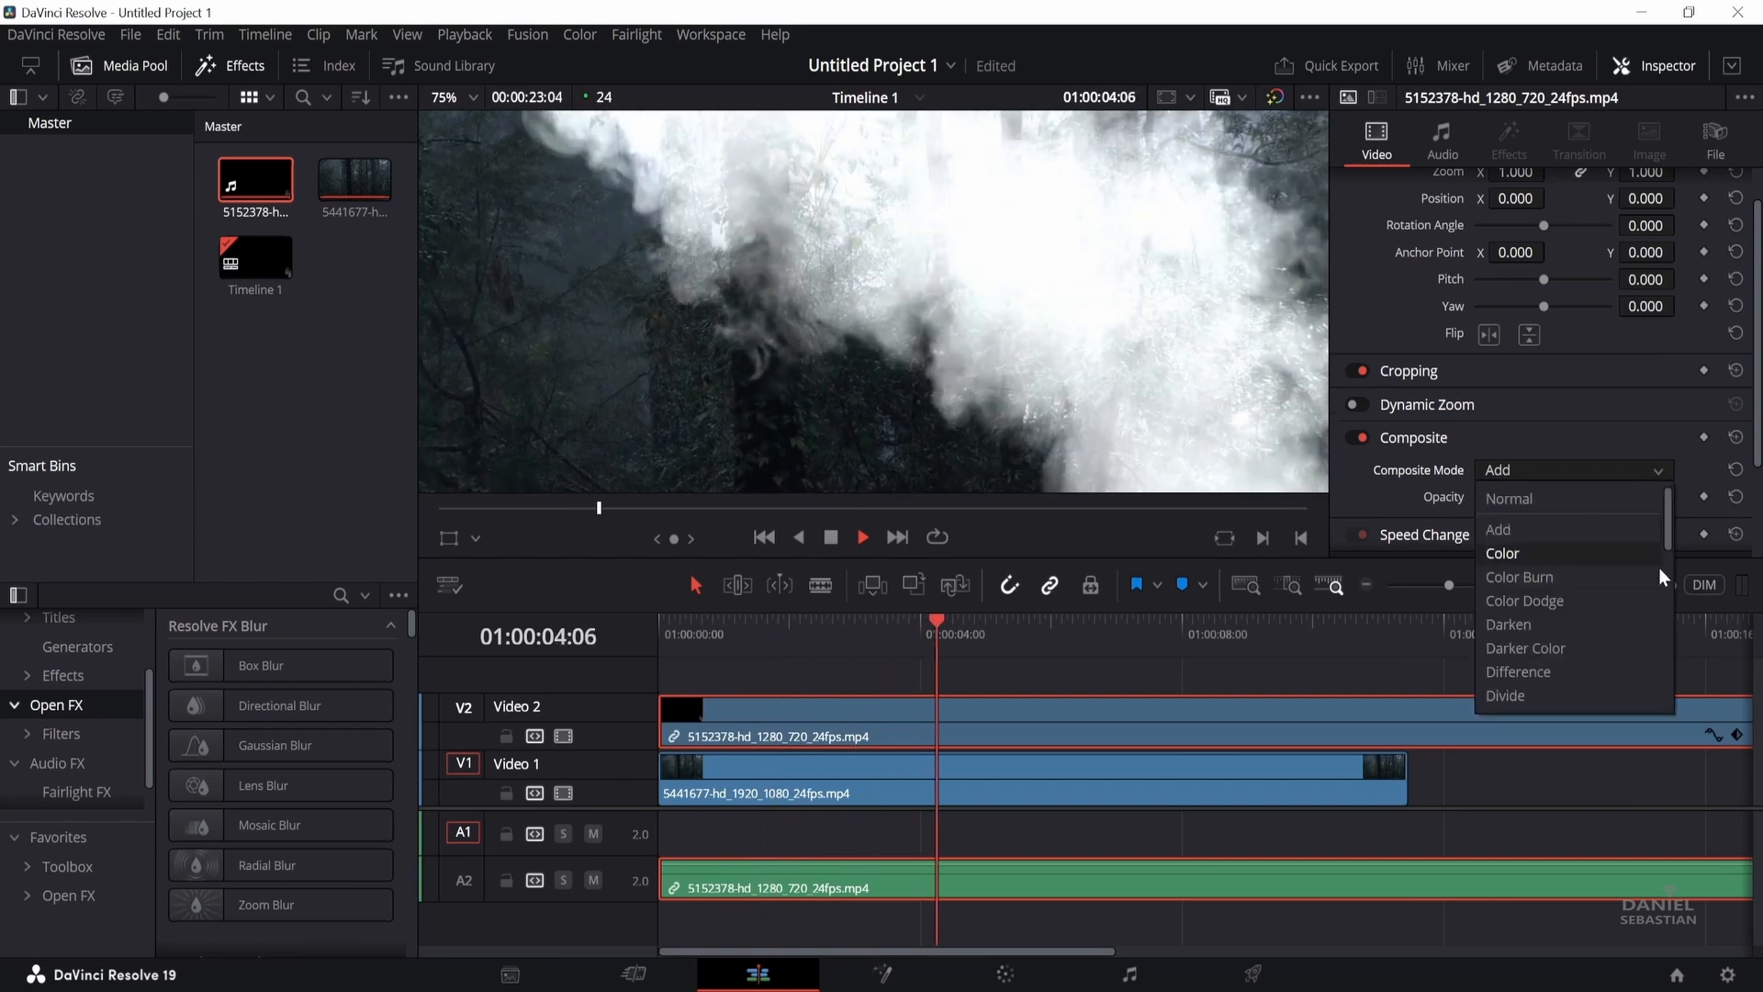
pyautogui.moveTo(1667, 534); pyautogui.dragTo(1665, 643)
pyautogui.click(1576, 550)
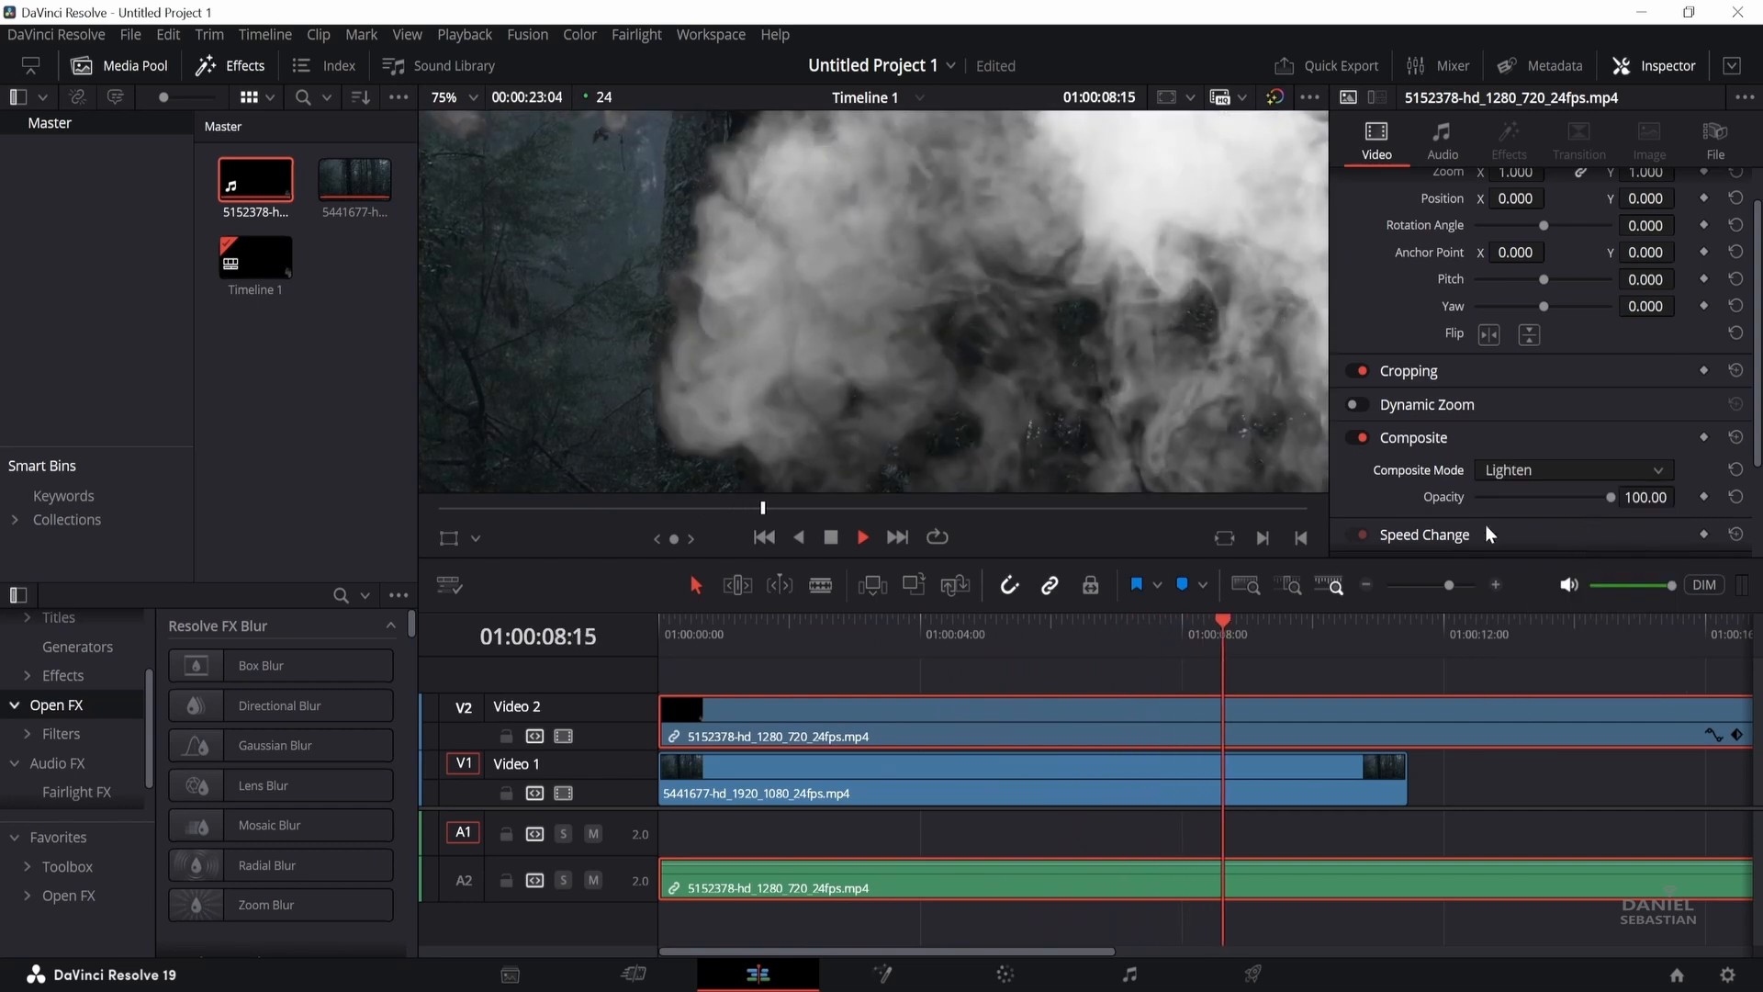
pyautogui.click(831, 538)
pyautogui.click(1045, 678)
pyautogui.click(1014, 706)
pyautogui.moveTo(997, 641); pyautogui.dragTo(980, 659)
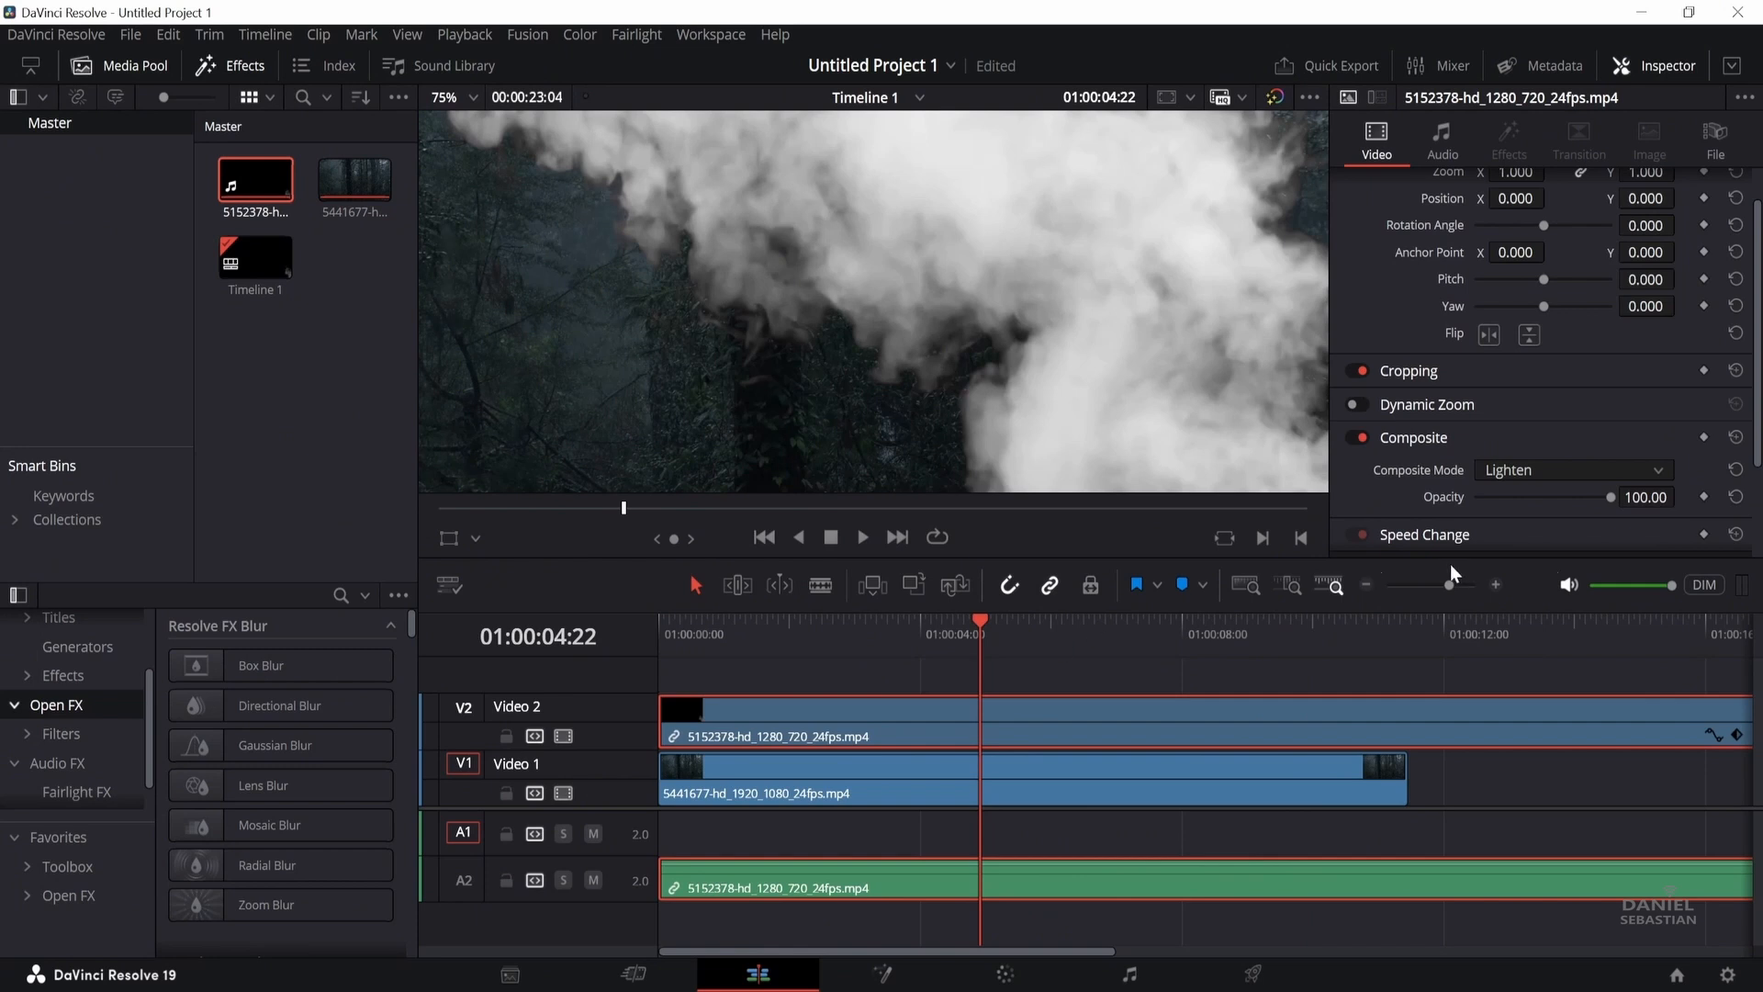
# Step: Set the smoke clip's composite mode to Screen and enlarge the preview viewer
pyautogui.click(1571, 479)
pyautogui.scroll(-3, 1549, 680)
pyautogui.click(1549, 656)
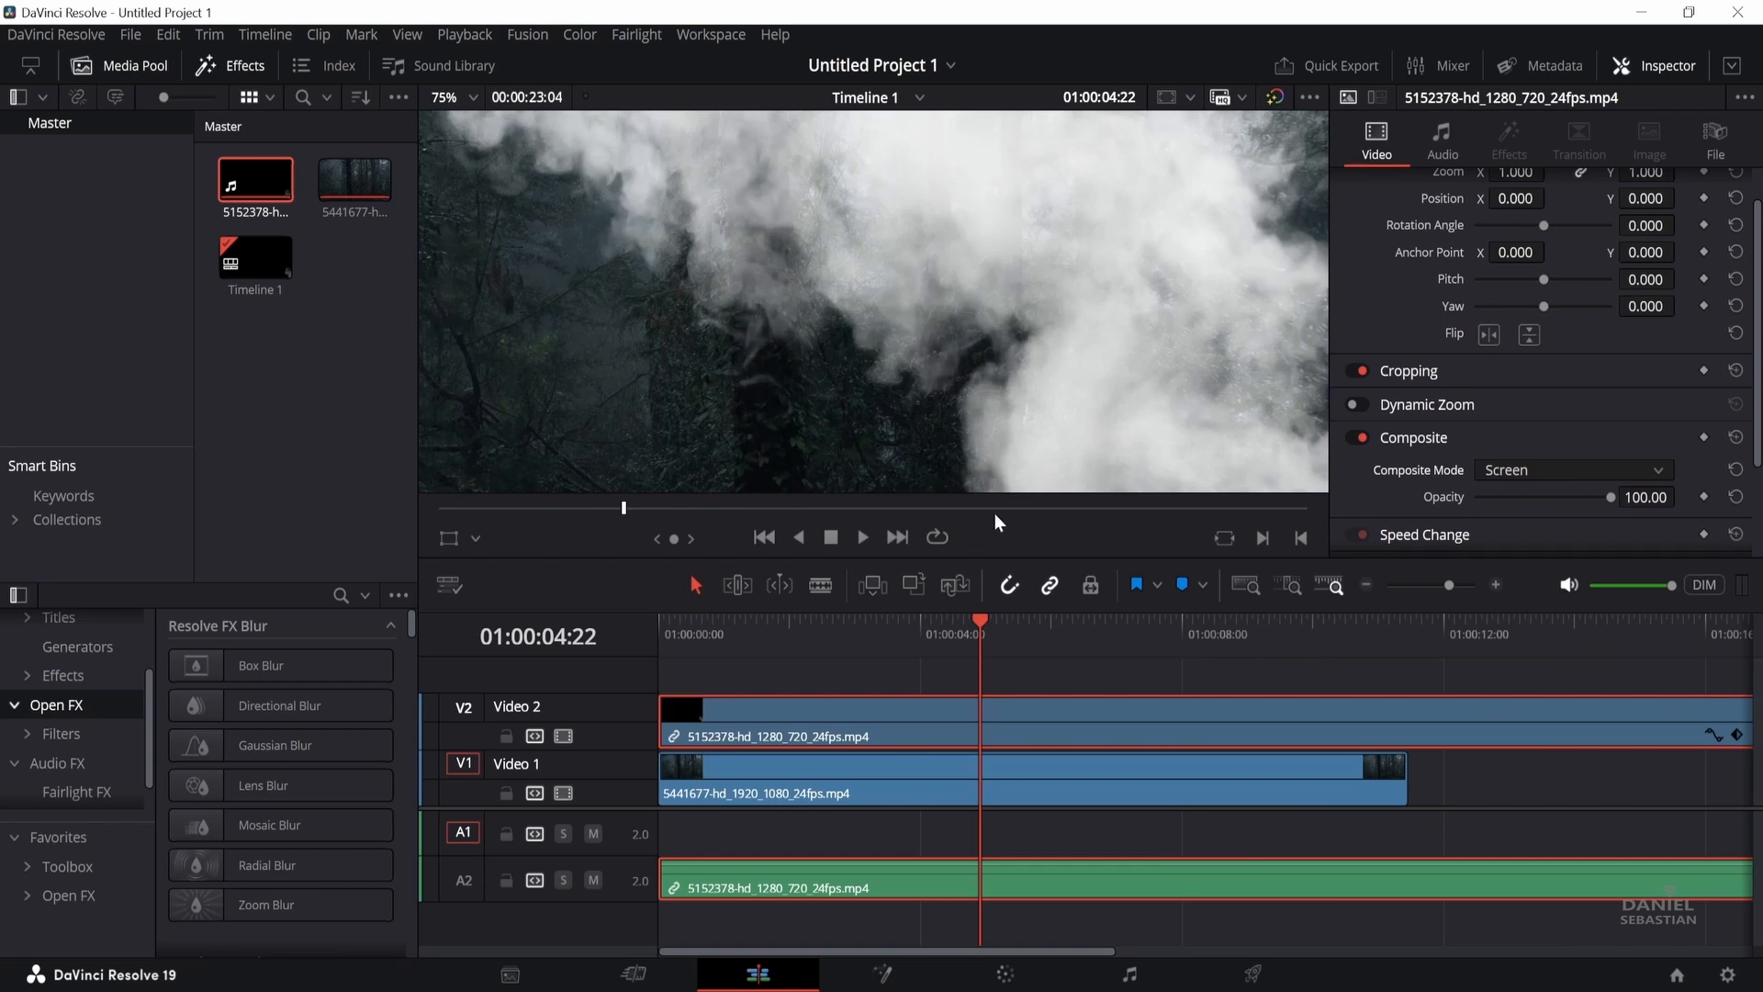
pyautogui.moveTo(1000, 553); pyautogui.dragTo(997, 659)
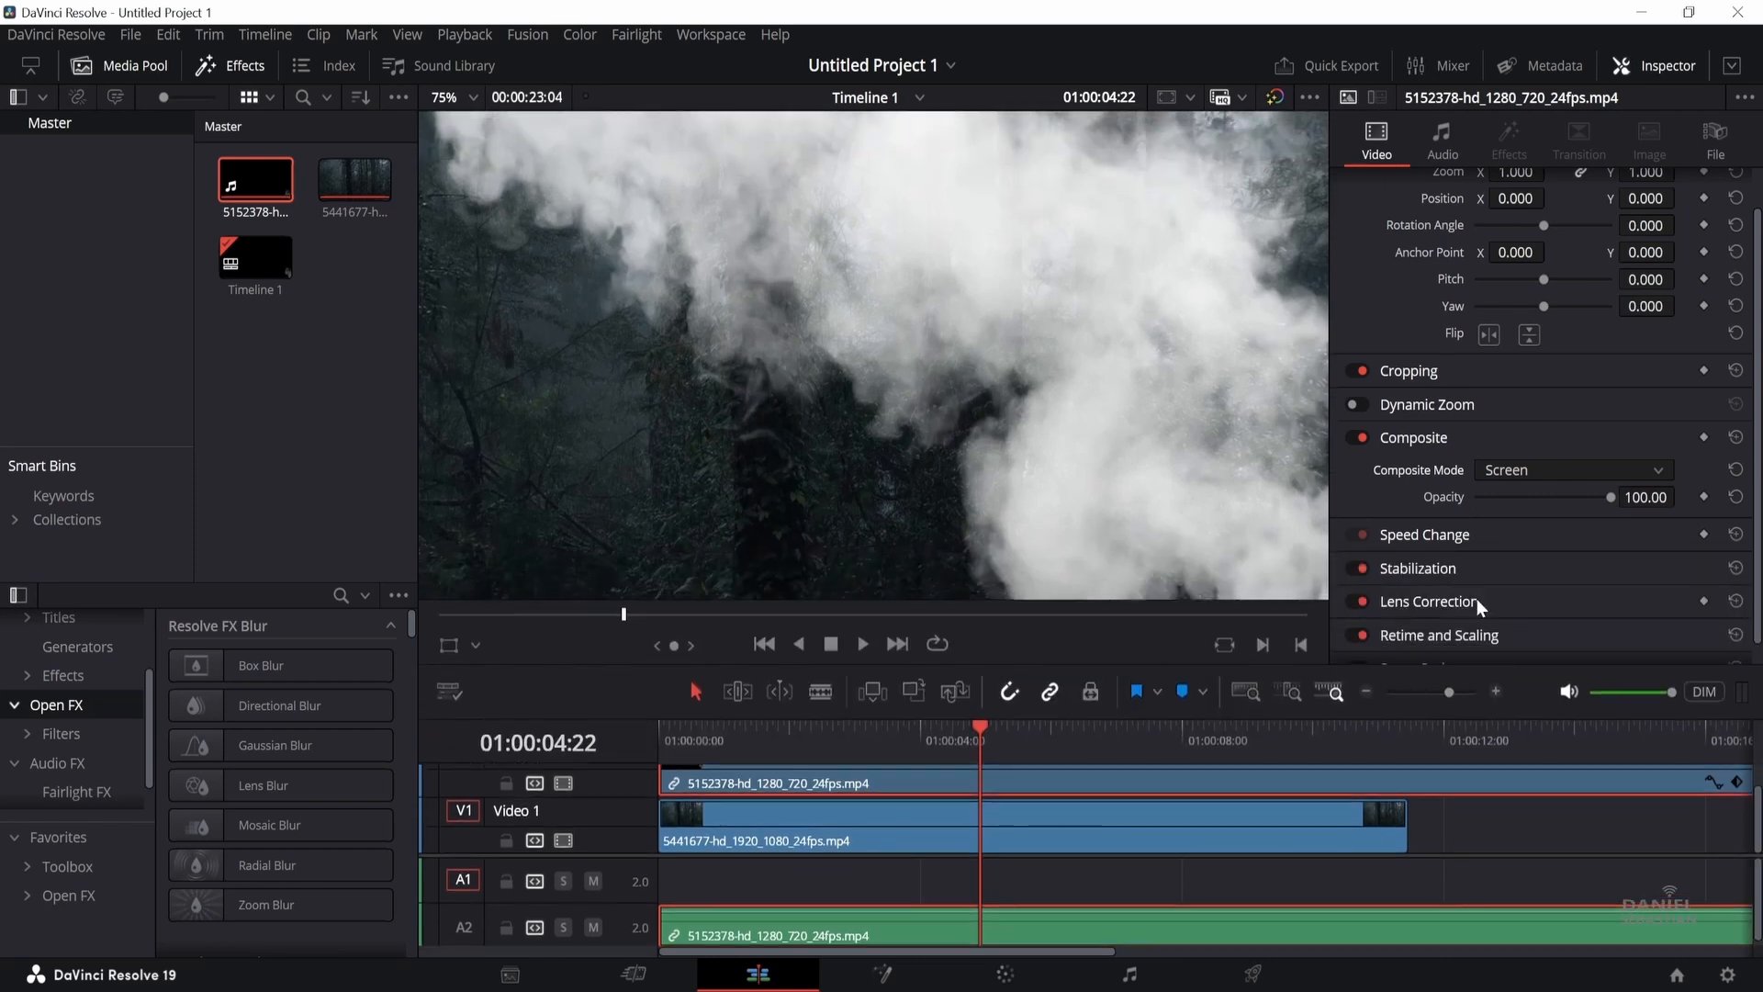
# Step: Lower the smoke clip's opacity to 12.98 and play back the blend over the forest
pyautogui.moveTo(1578, 501); pyautogui.dragTo(1541, 511)
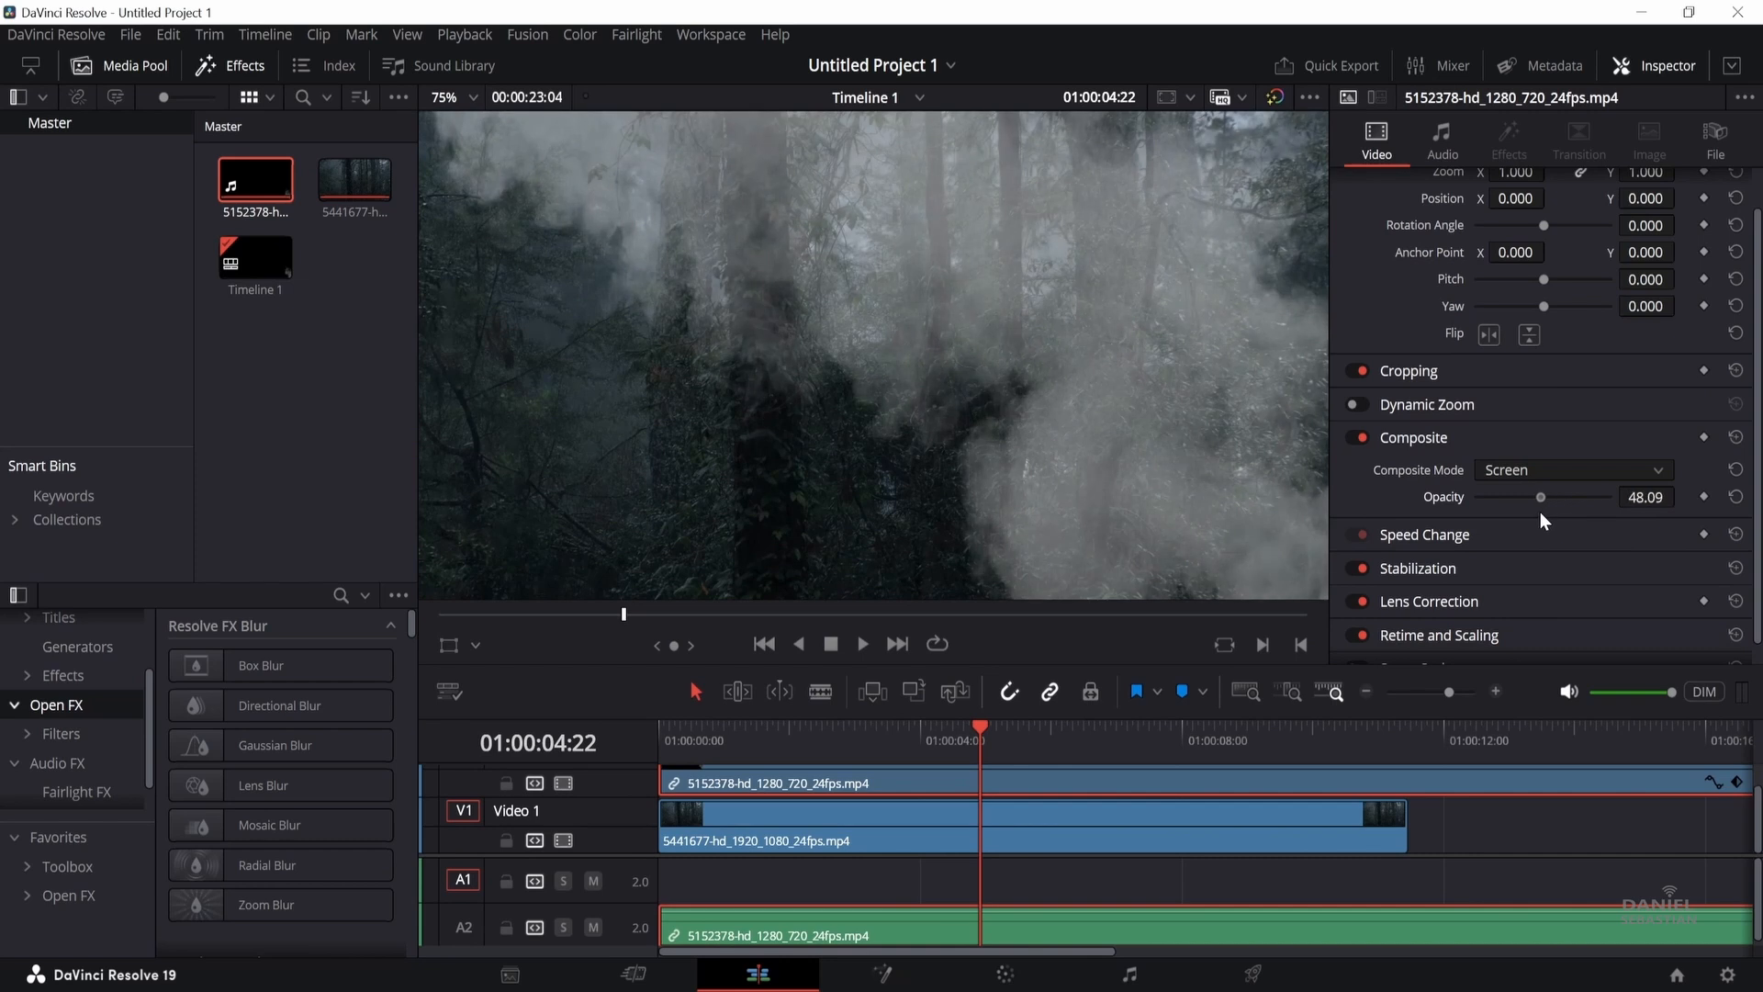
pyautogui.moveTo(995, 730); pyautogui.dragTo(650, 713)
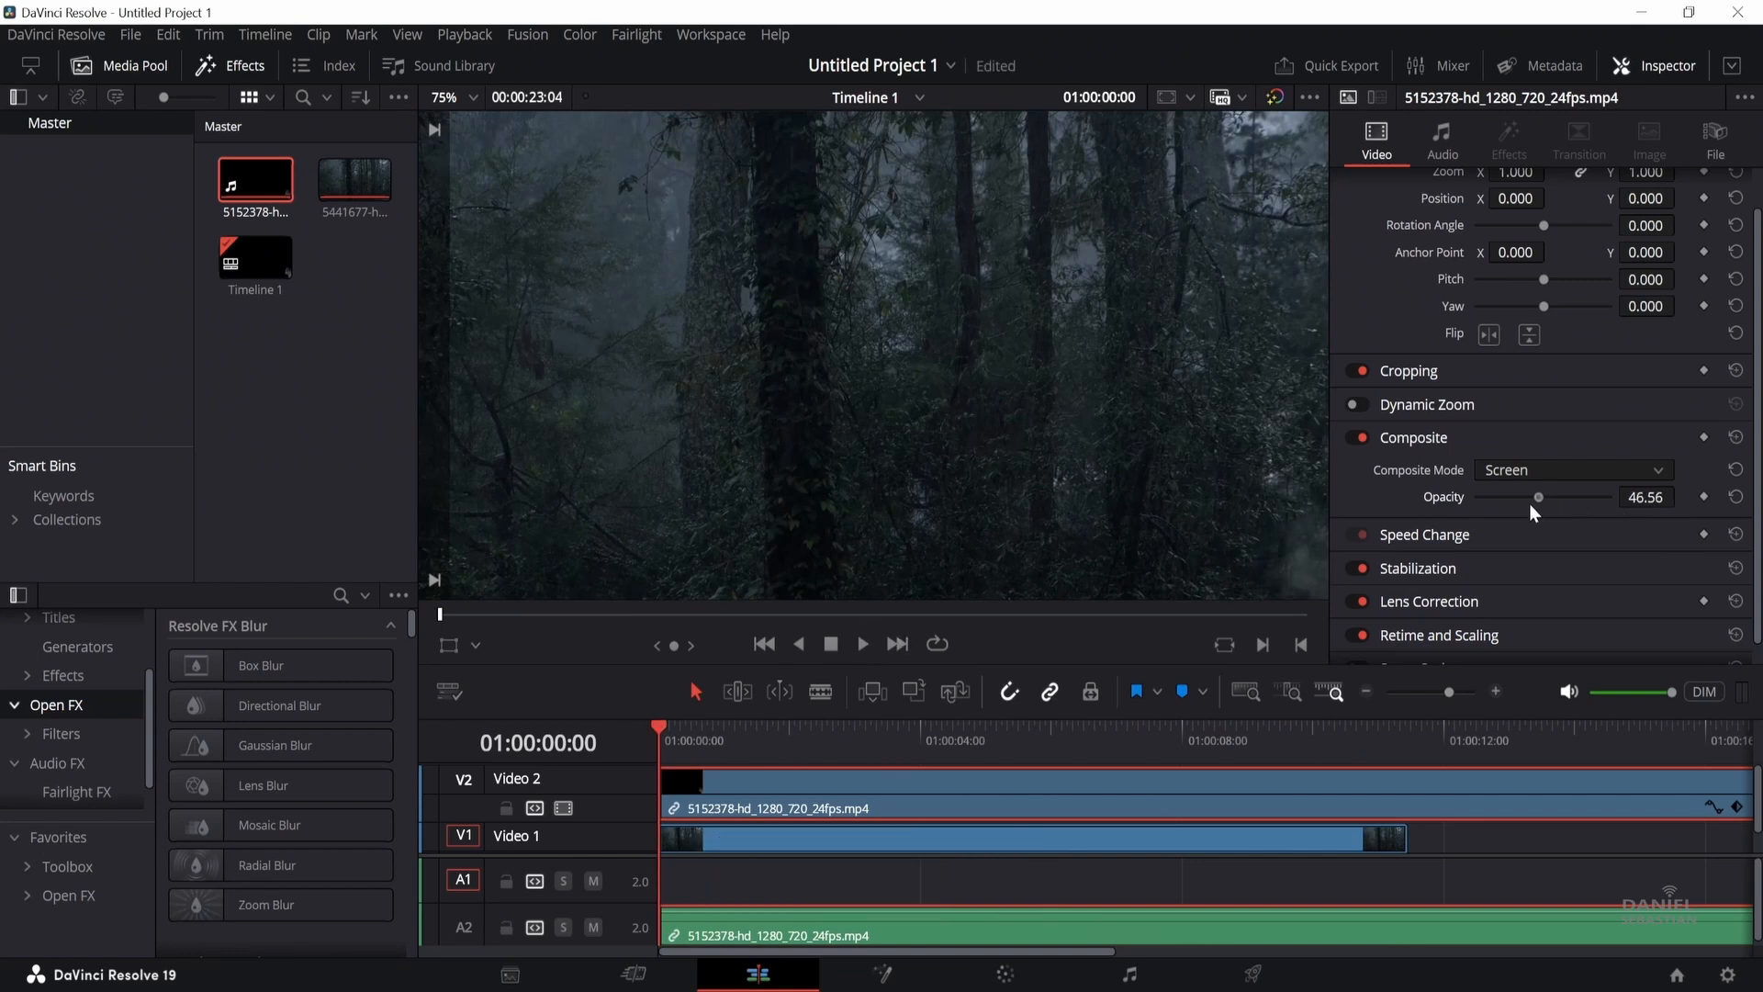
pyautogui.moveTo(1532, 508); pyautogui.dragTo(1493, 501)
pyautogui.moveTo(854, 736); pyautogui.dragTo(803, 748)
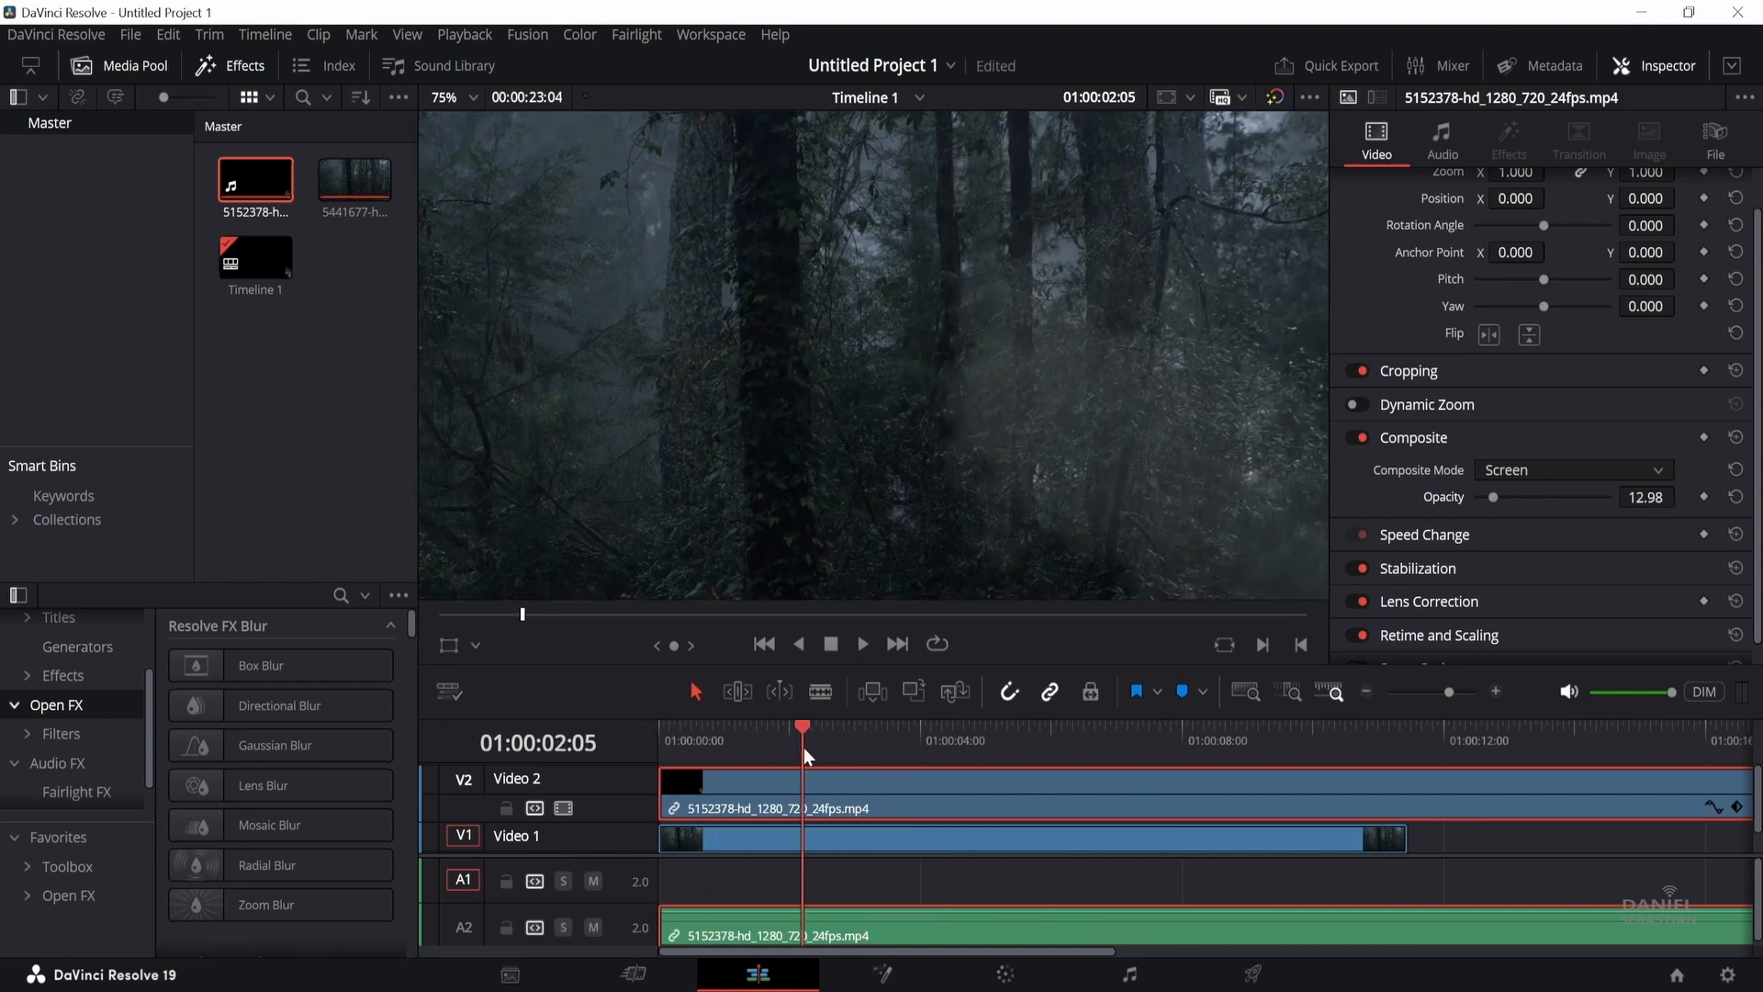
pyautogui.click(858, 647)
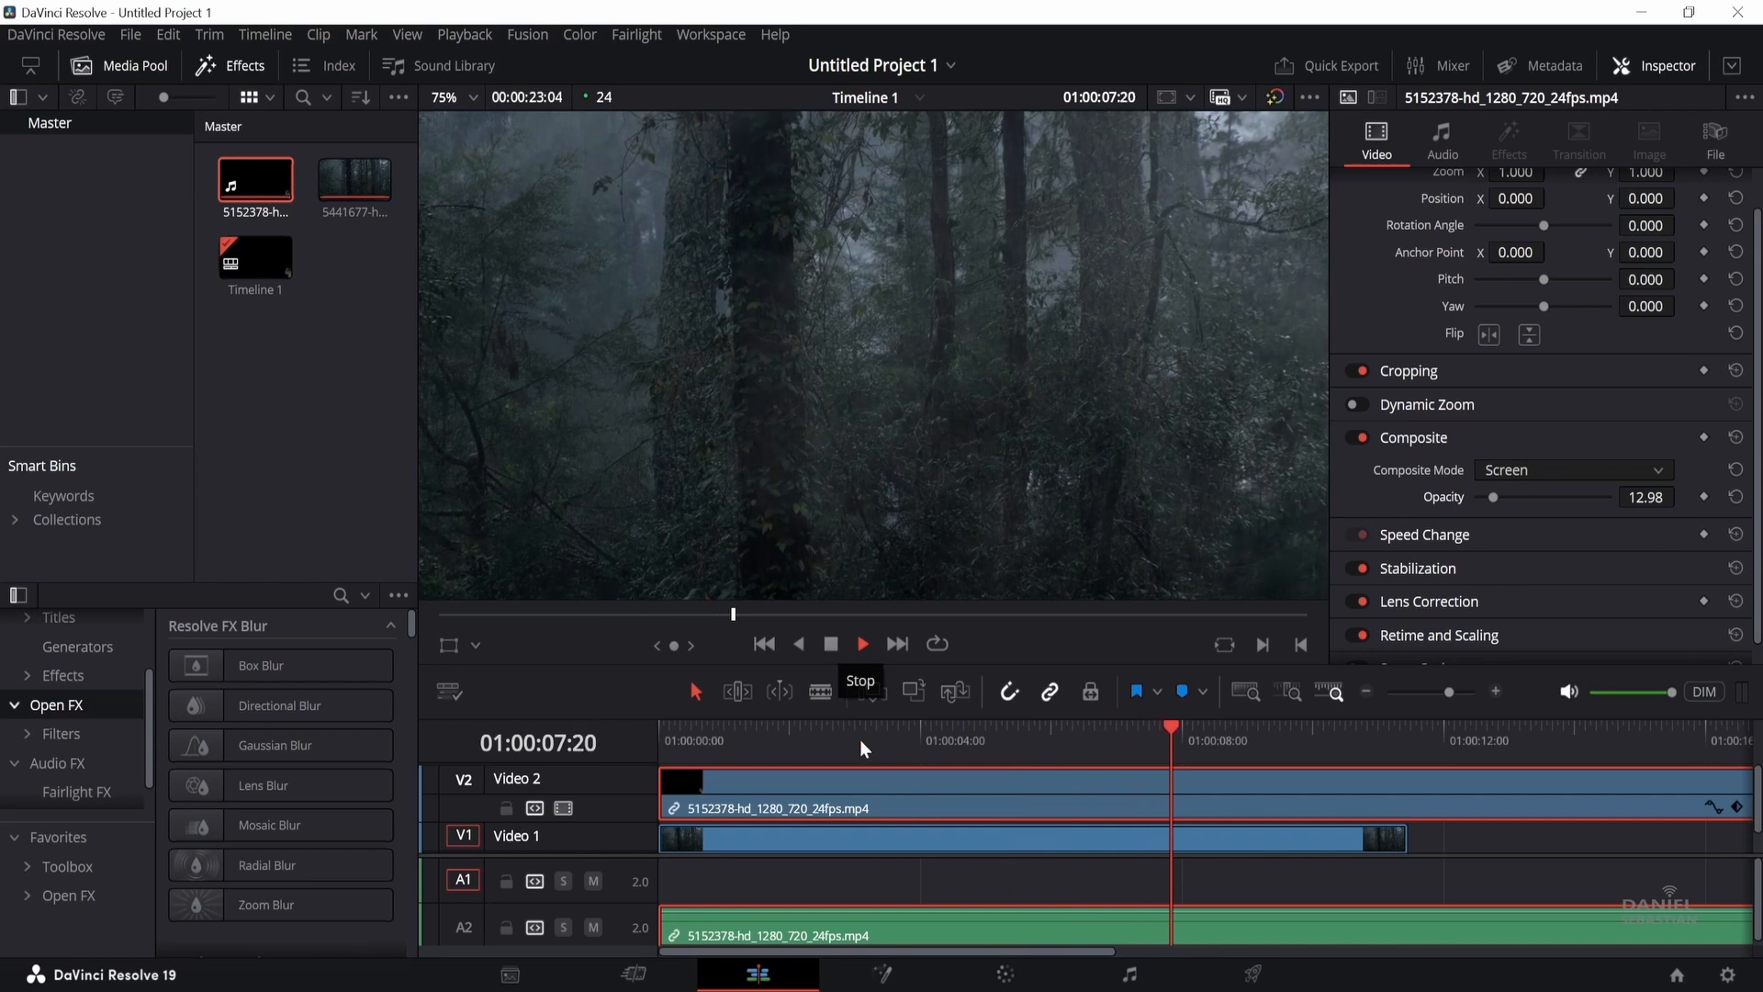
pyautogui.click(733, 731)
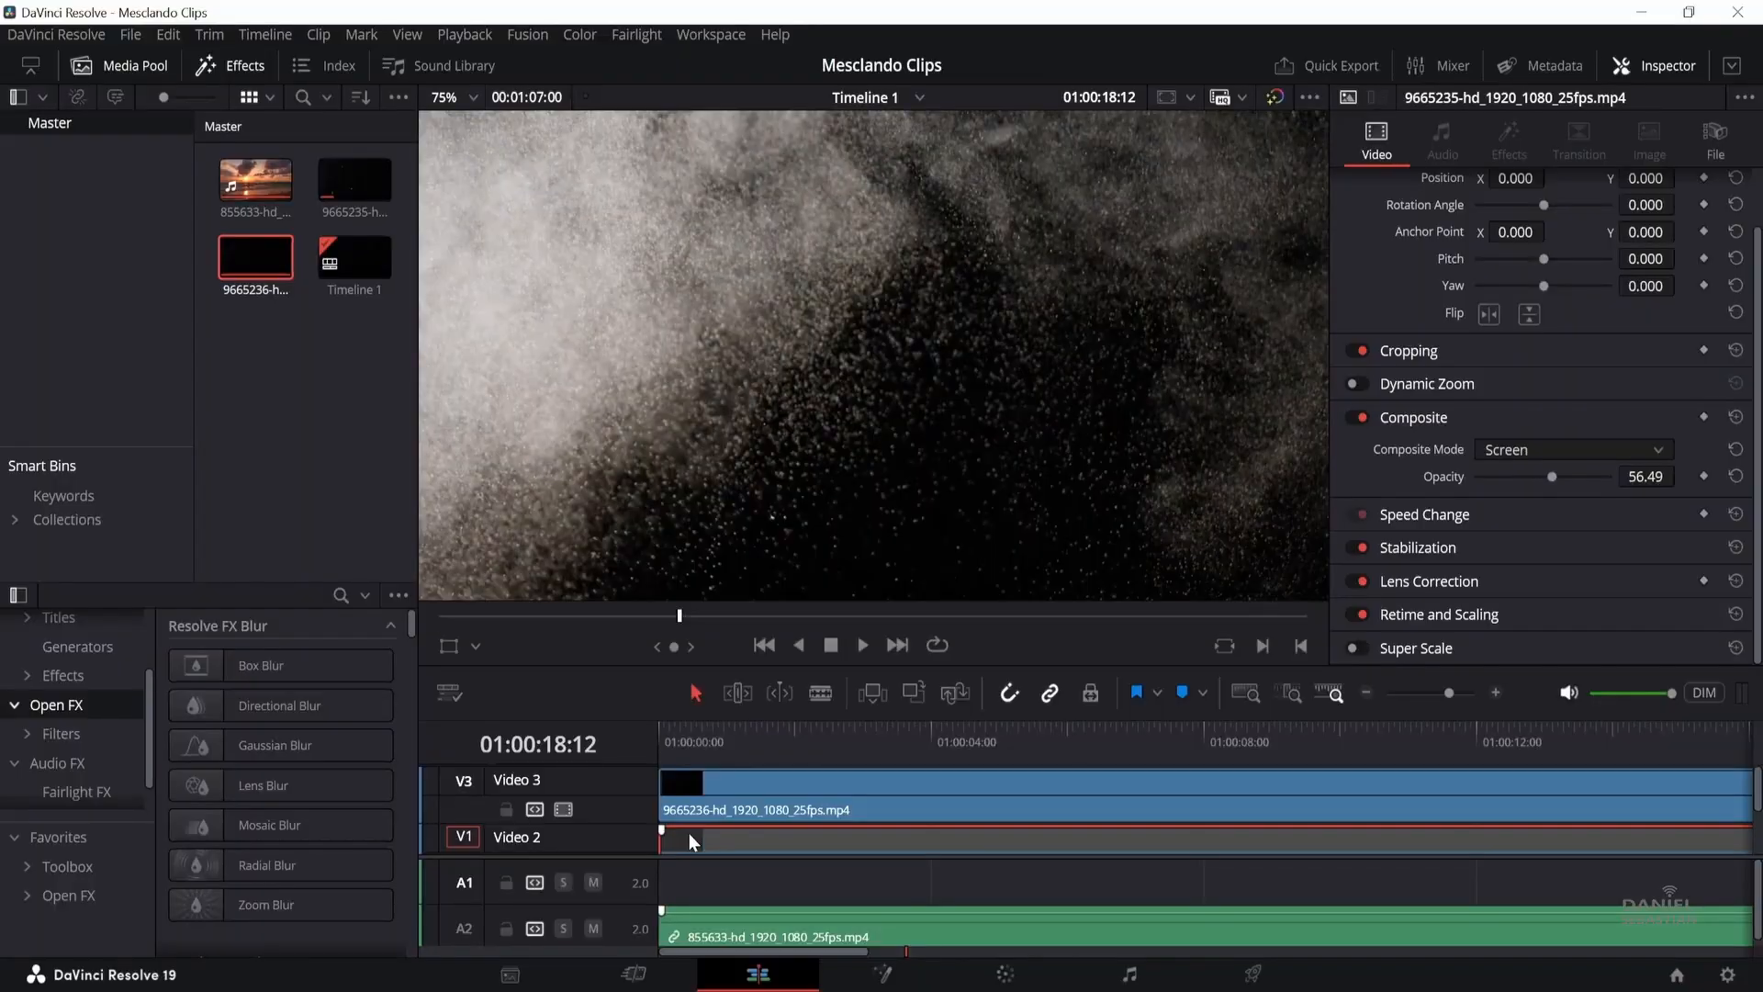
# Step: Set the Video 3 particle clip 9665236-hd_1920_1080_25fps.mp4 to Add with 43.51 opacity and preview it from the timeline start
pyautogui.click(692, 806)
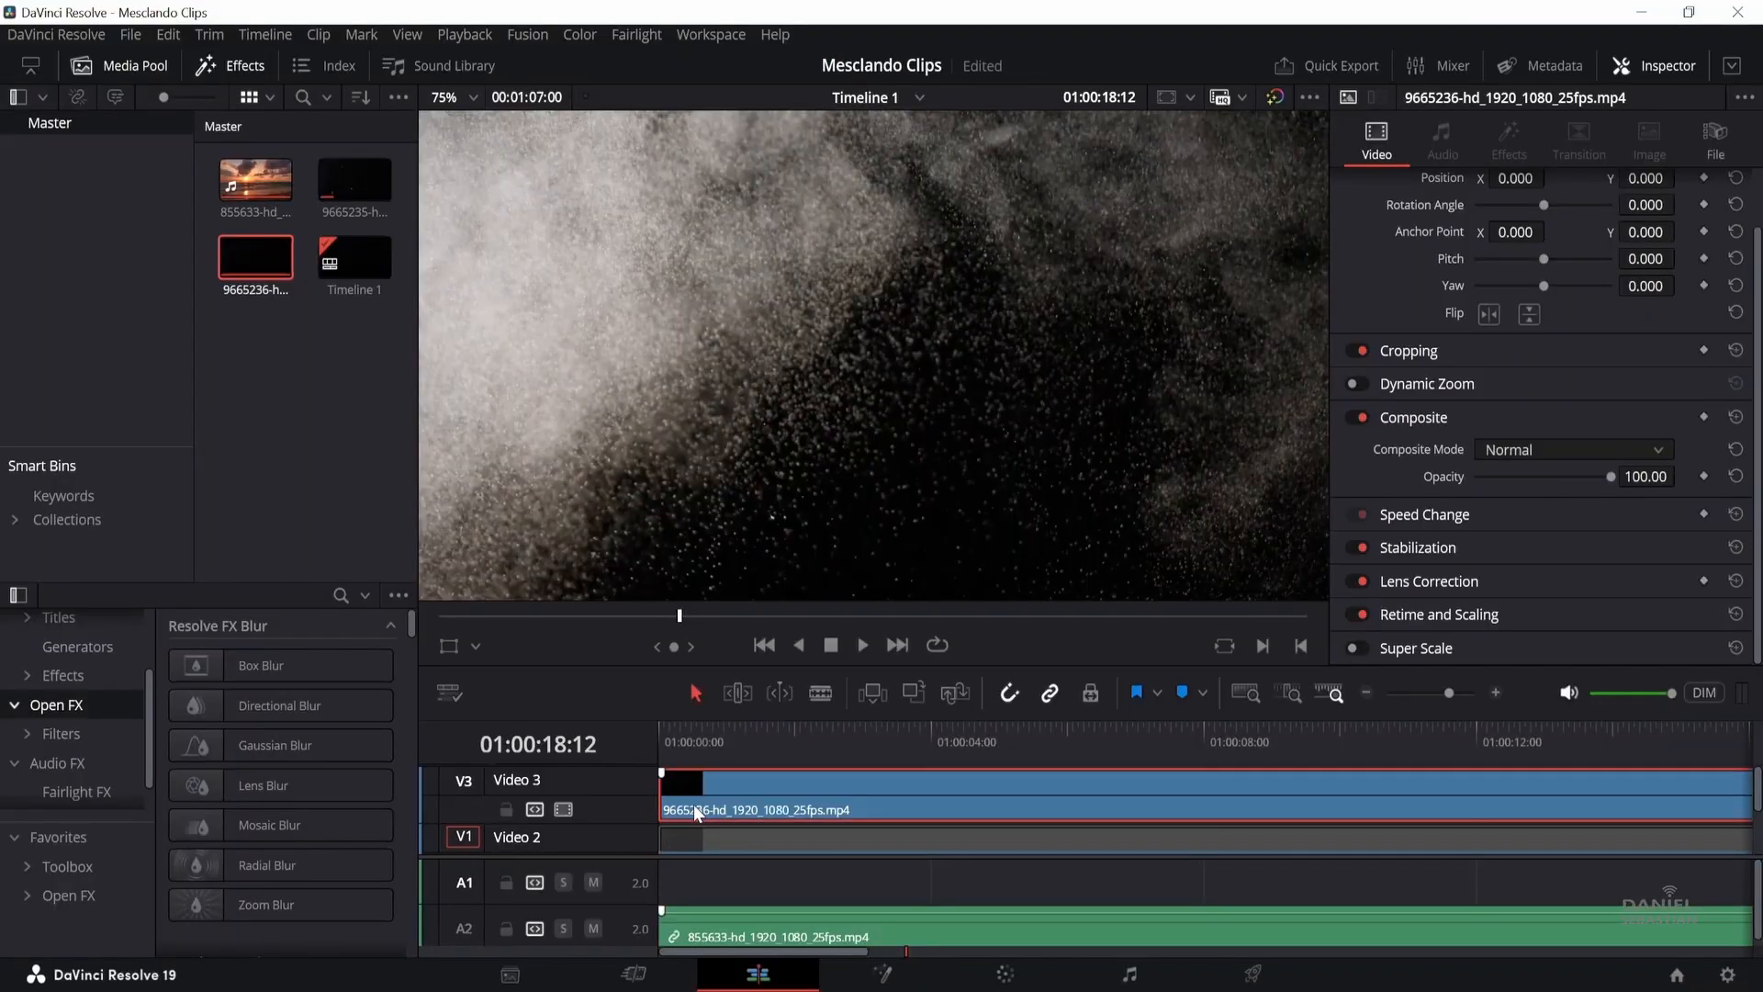
pyautogui.click(1540, 449)
pyautogui.click(1519, 511)
pyautogui.moveTo(1610, 476); pyautogui.dragTo(1535, 493)
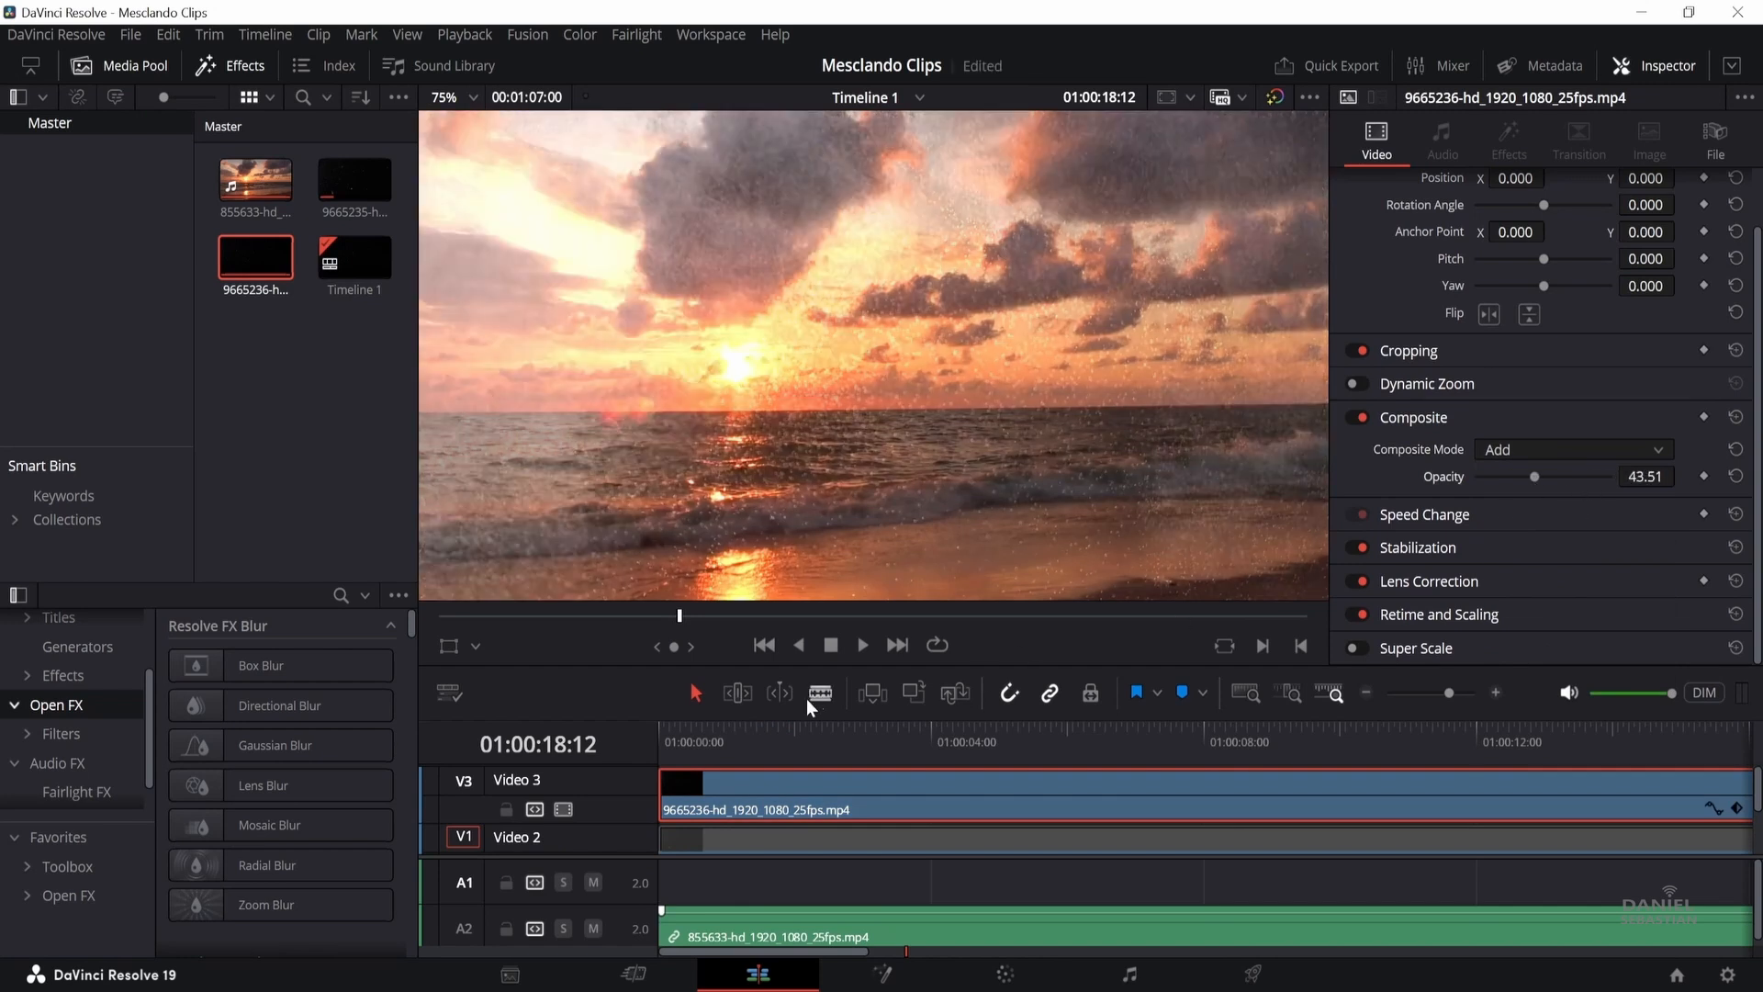
pyautogui.press('Home')
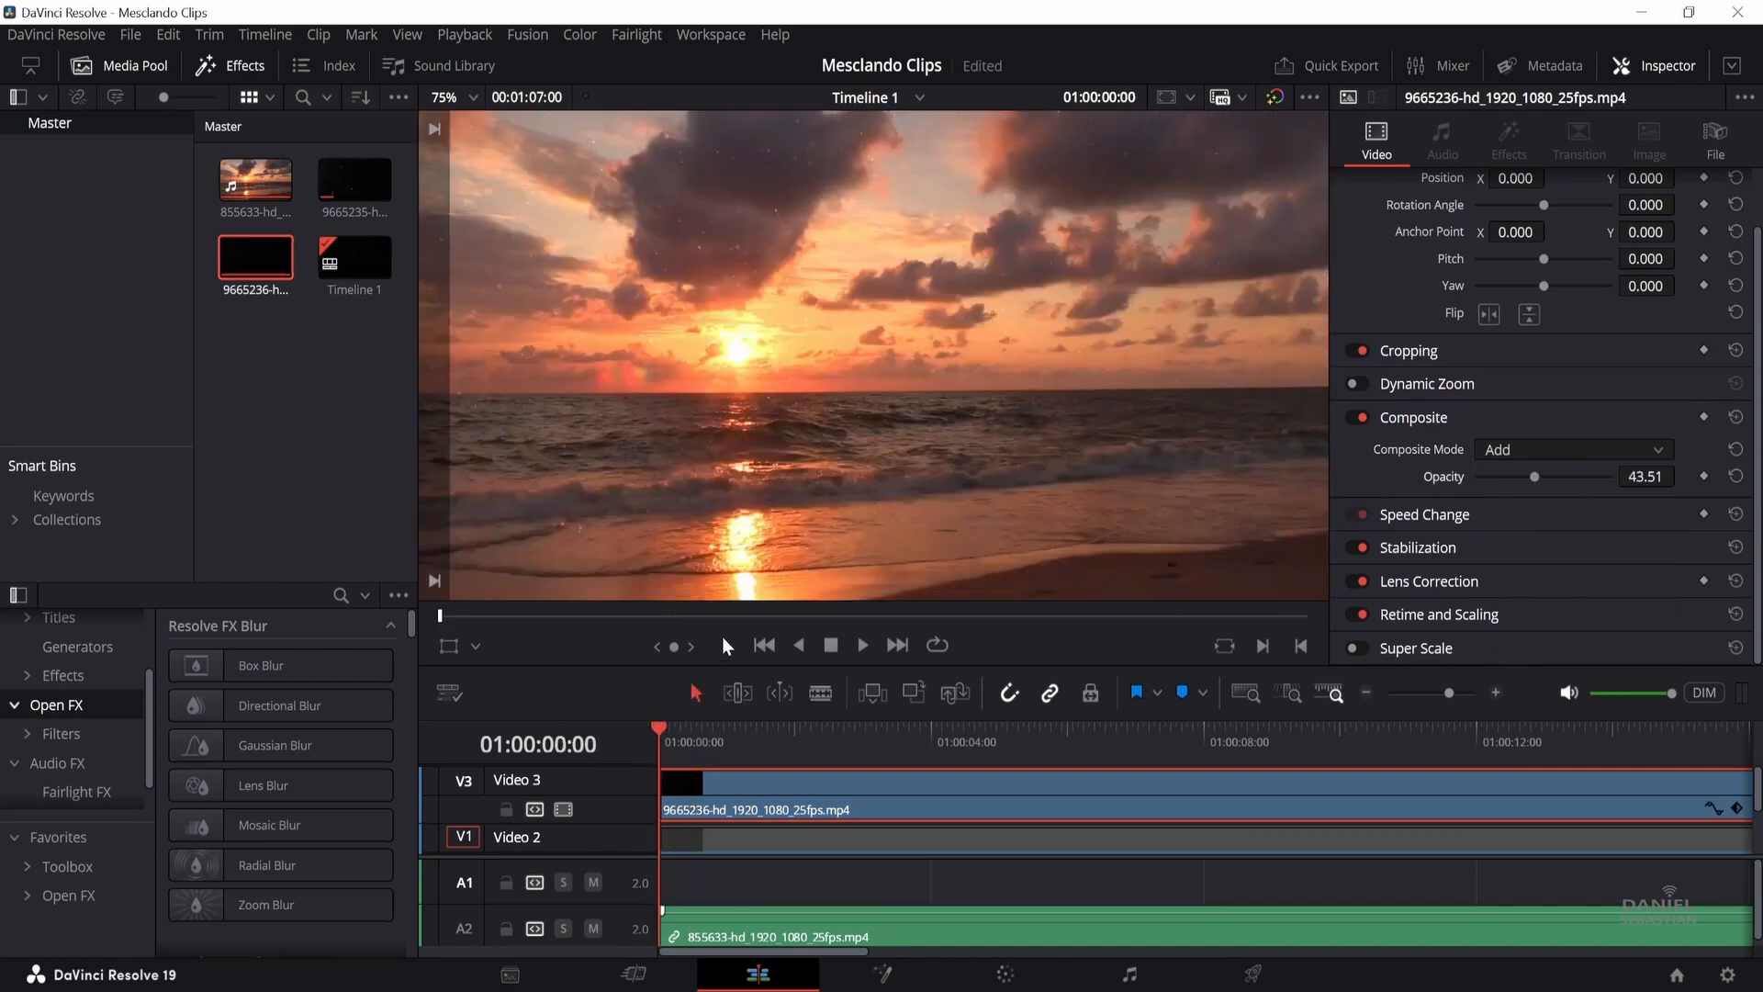
pyautogui.click(865, 643)
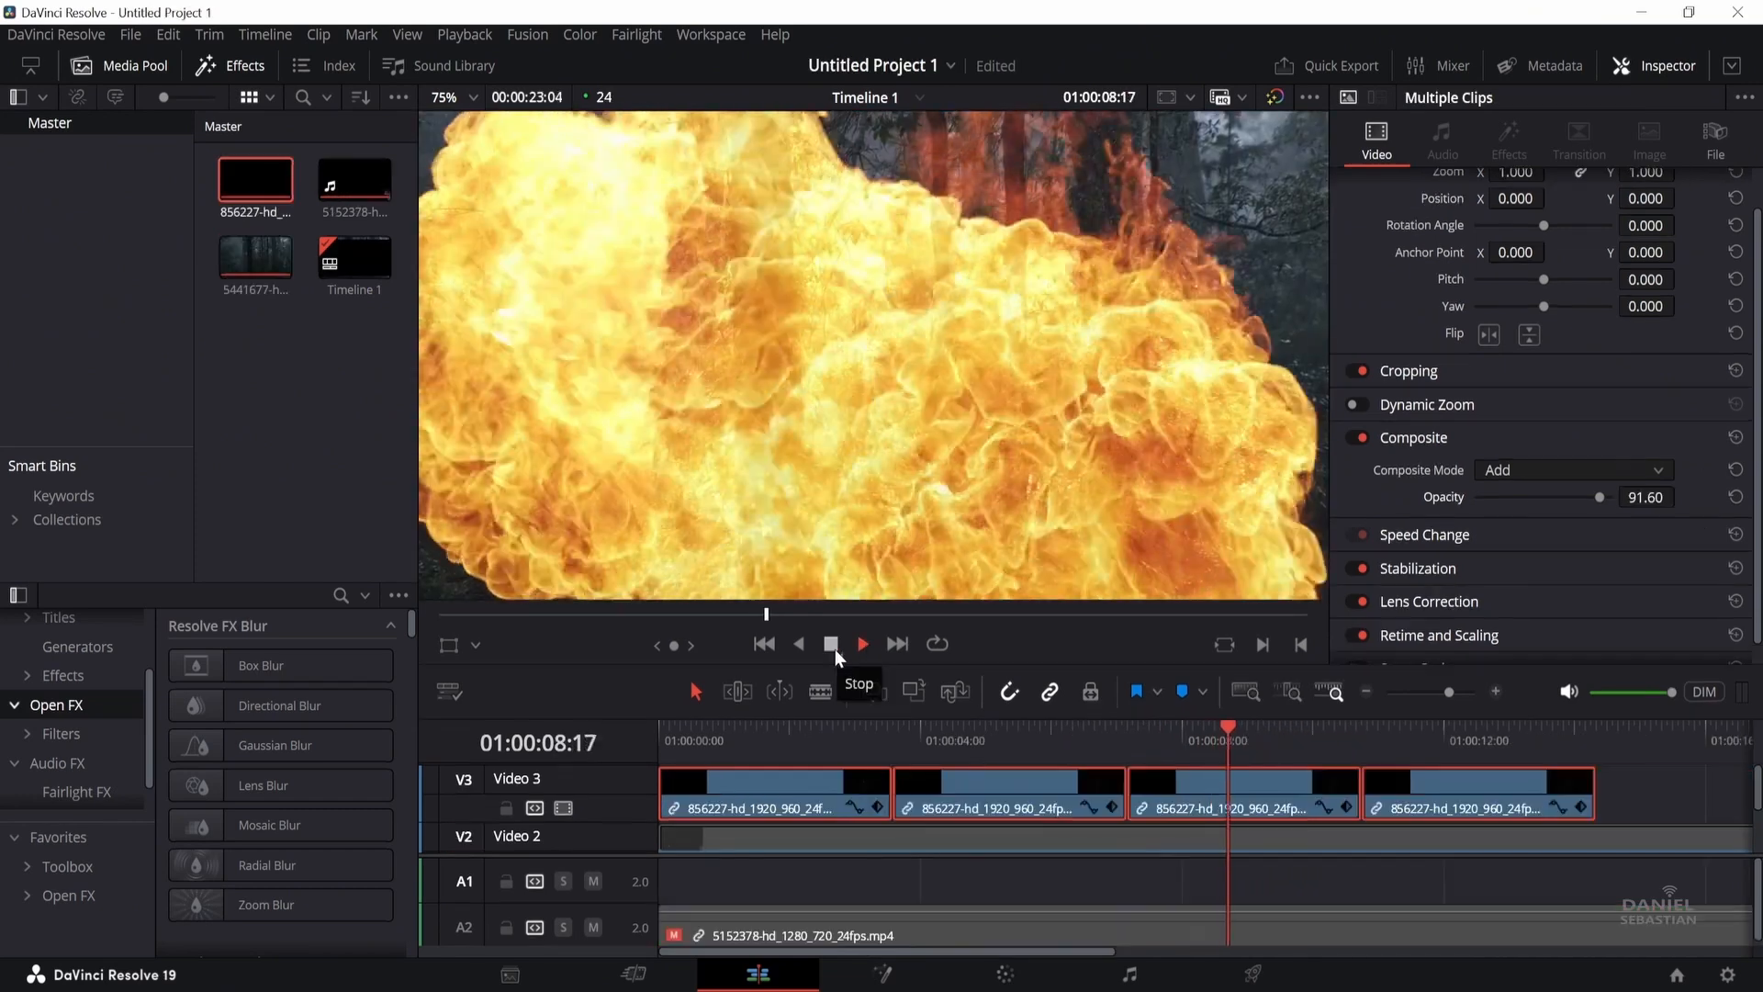
pyautogui.click(832, 645)
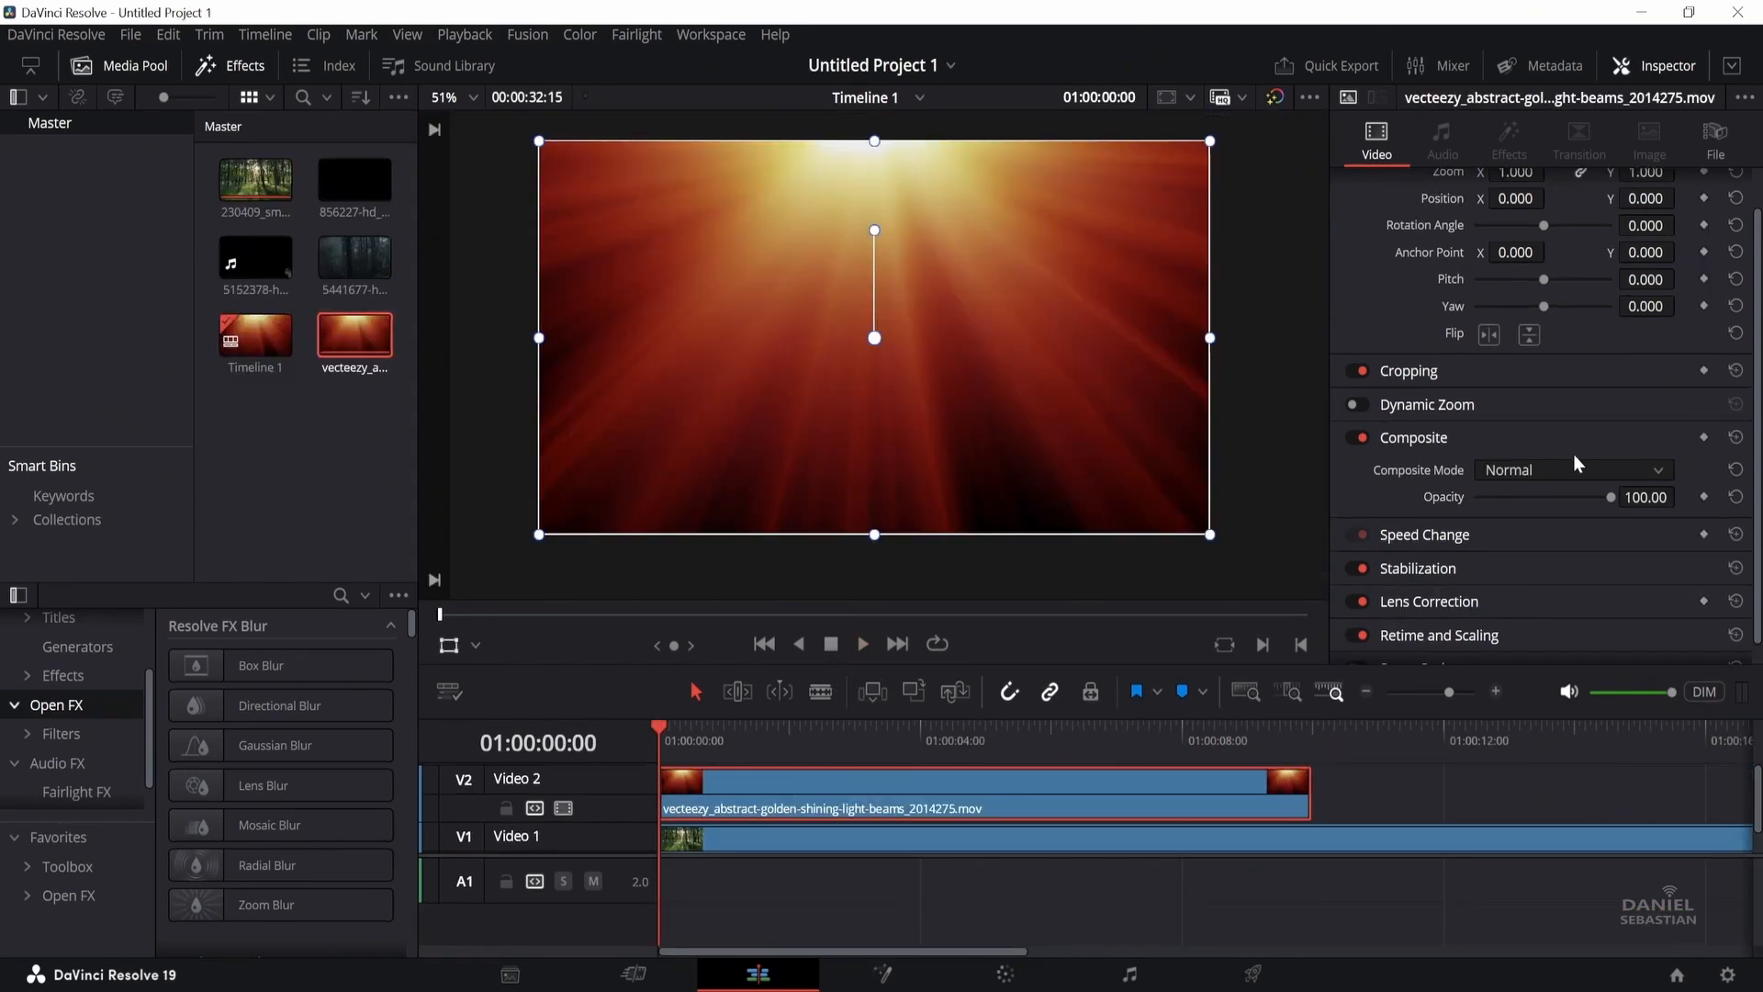
# Step: Set the golden light beams clip's composite mode to Add and preview the blend, switching Video 2 off and on to compare
pyautogui.click(1569, 469)
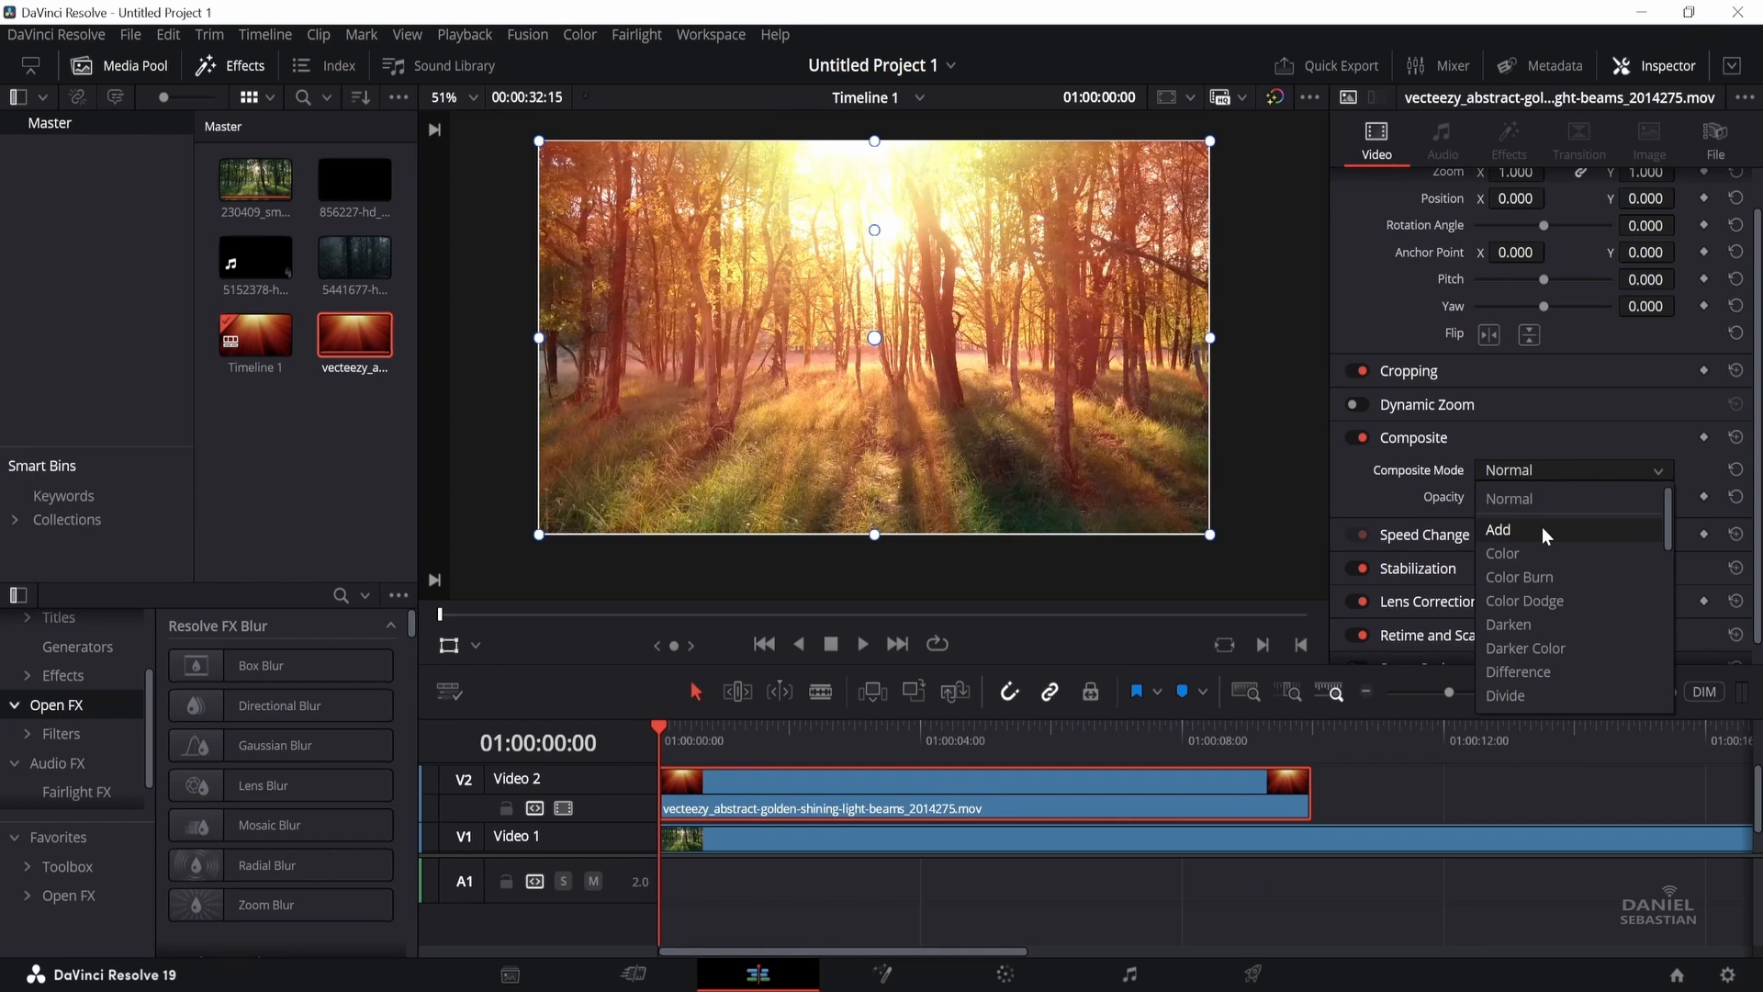
pyautogui.click(1541, 527)
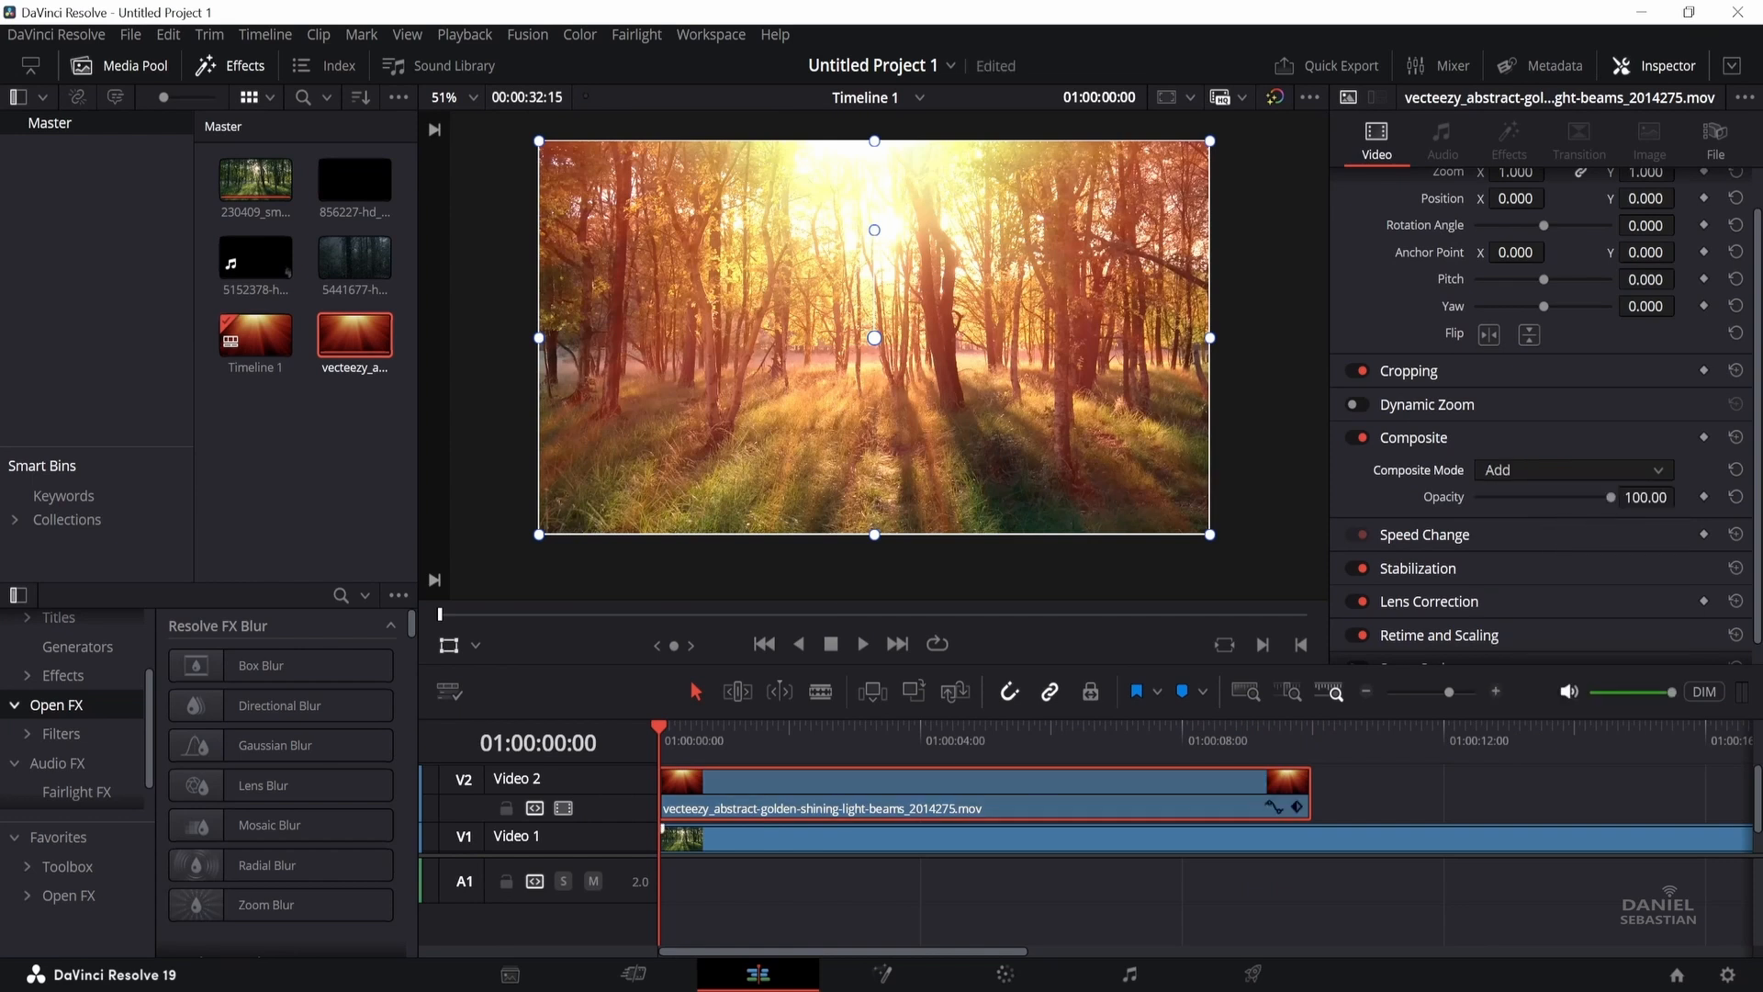
pyautogui.moveTo(785, 746); pyautogui.dragTo(899, 779)
pyautogui.click(557, 816)
pyautogui.click(557, 817)
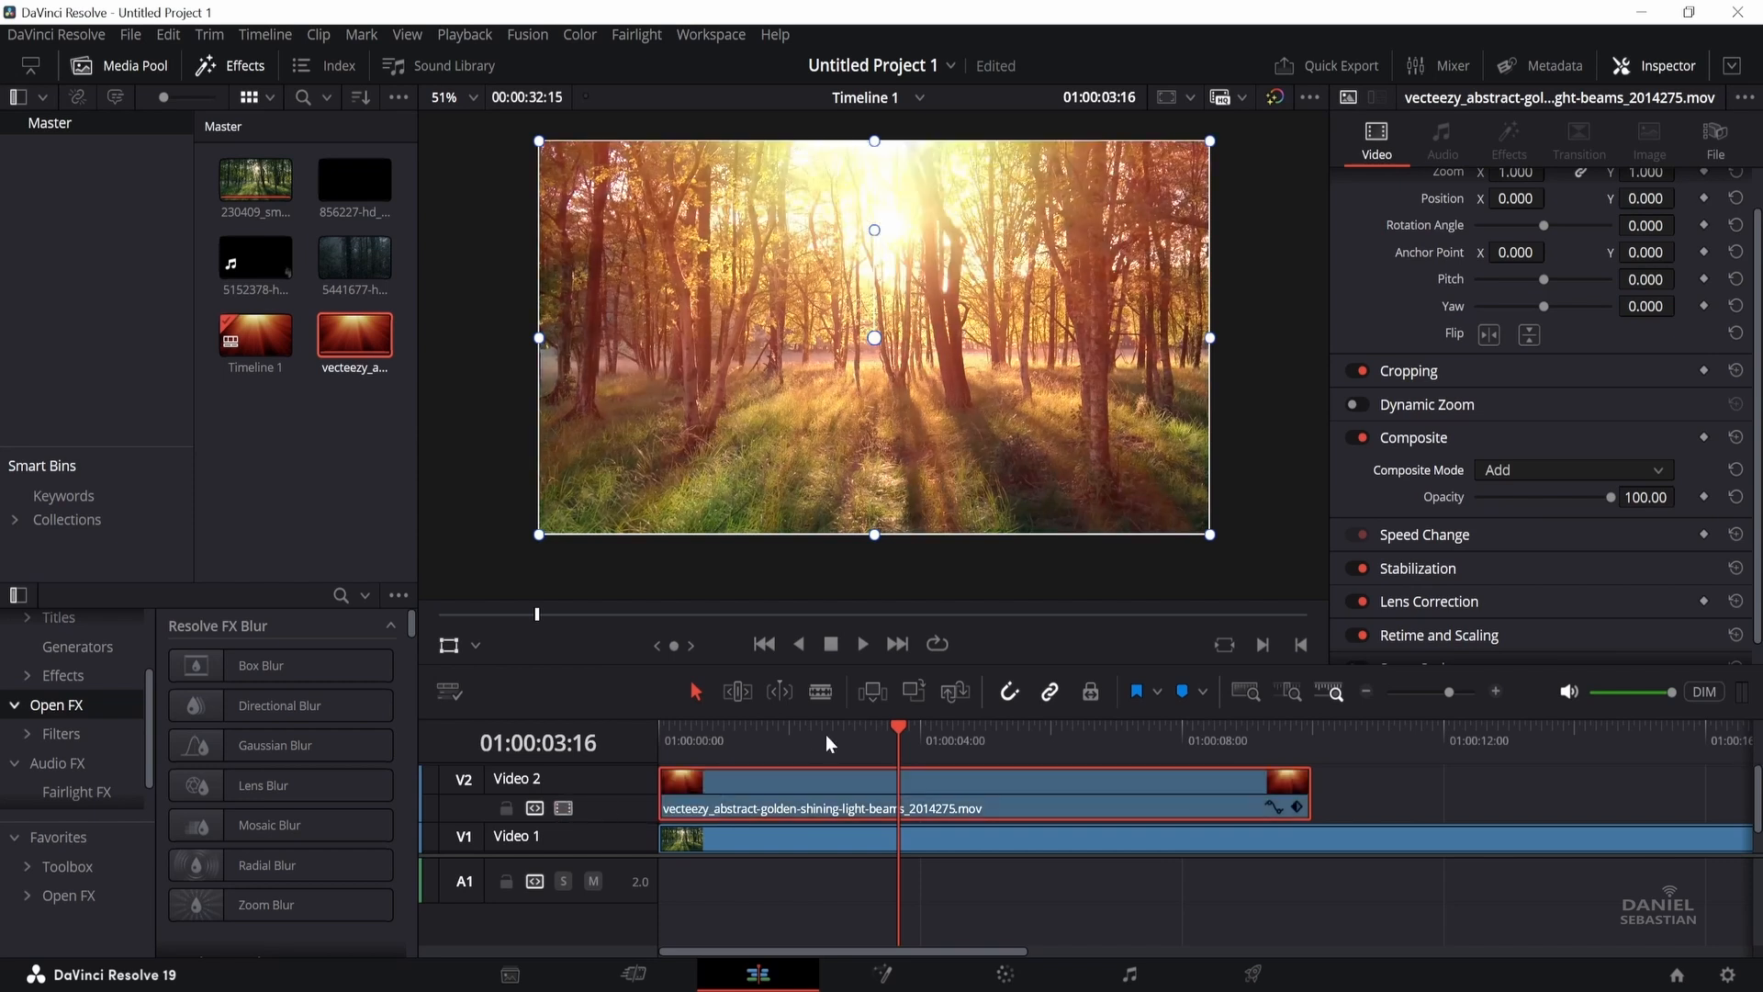
pyautogui.click(860, 651)
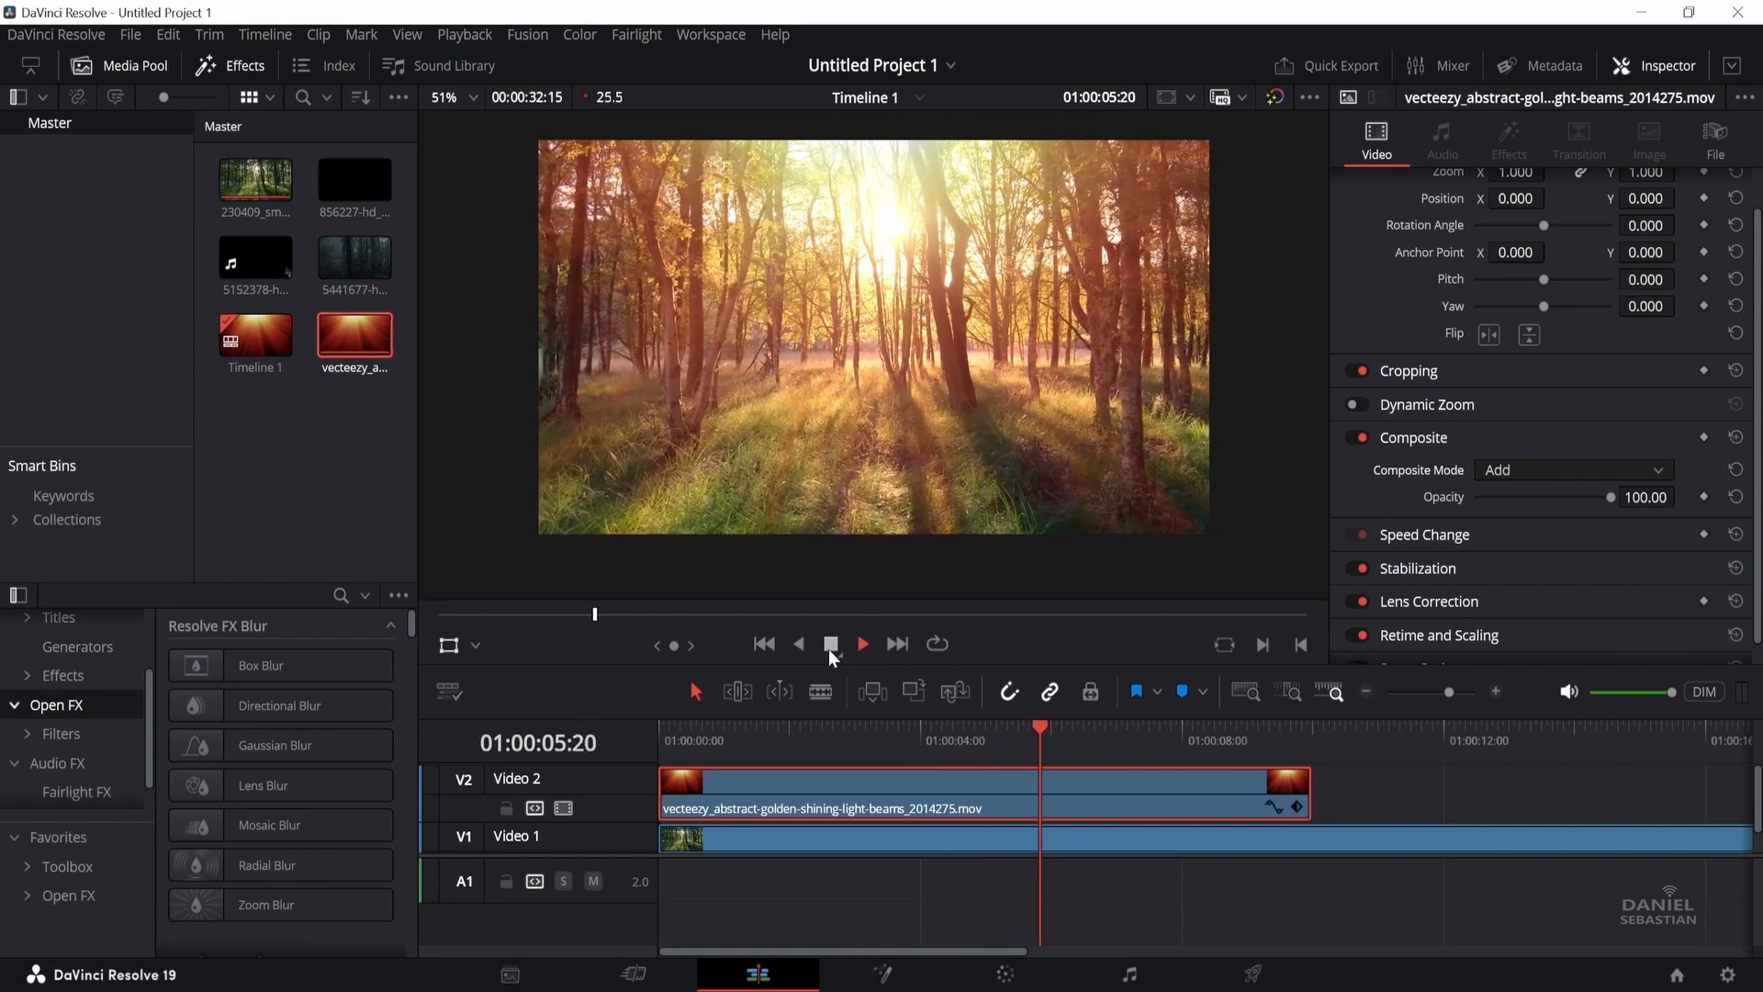
pyautogui.click(830, 646)
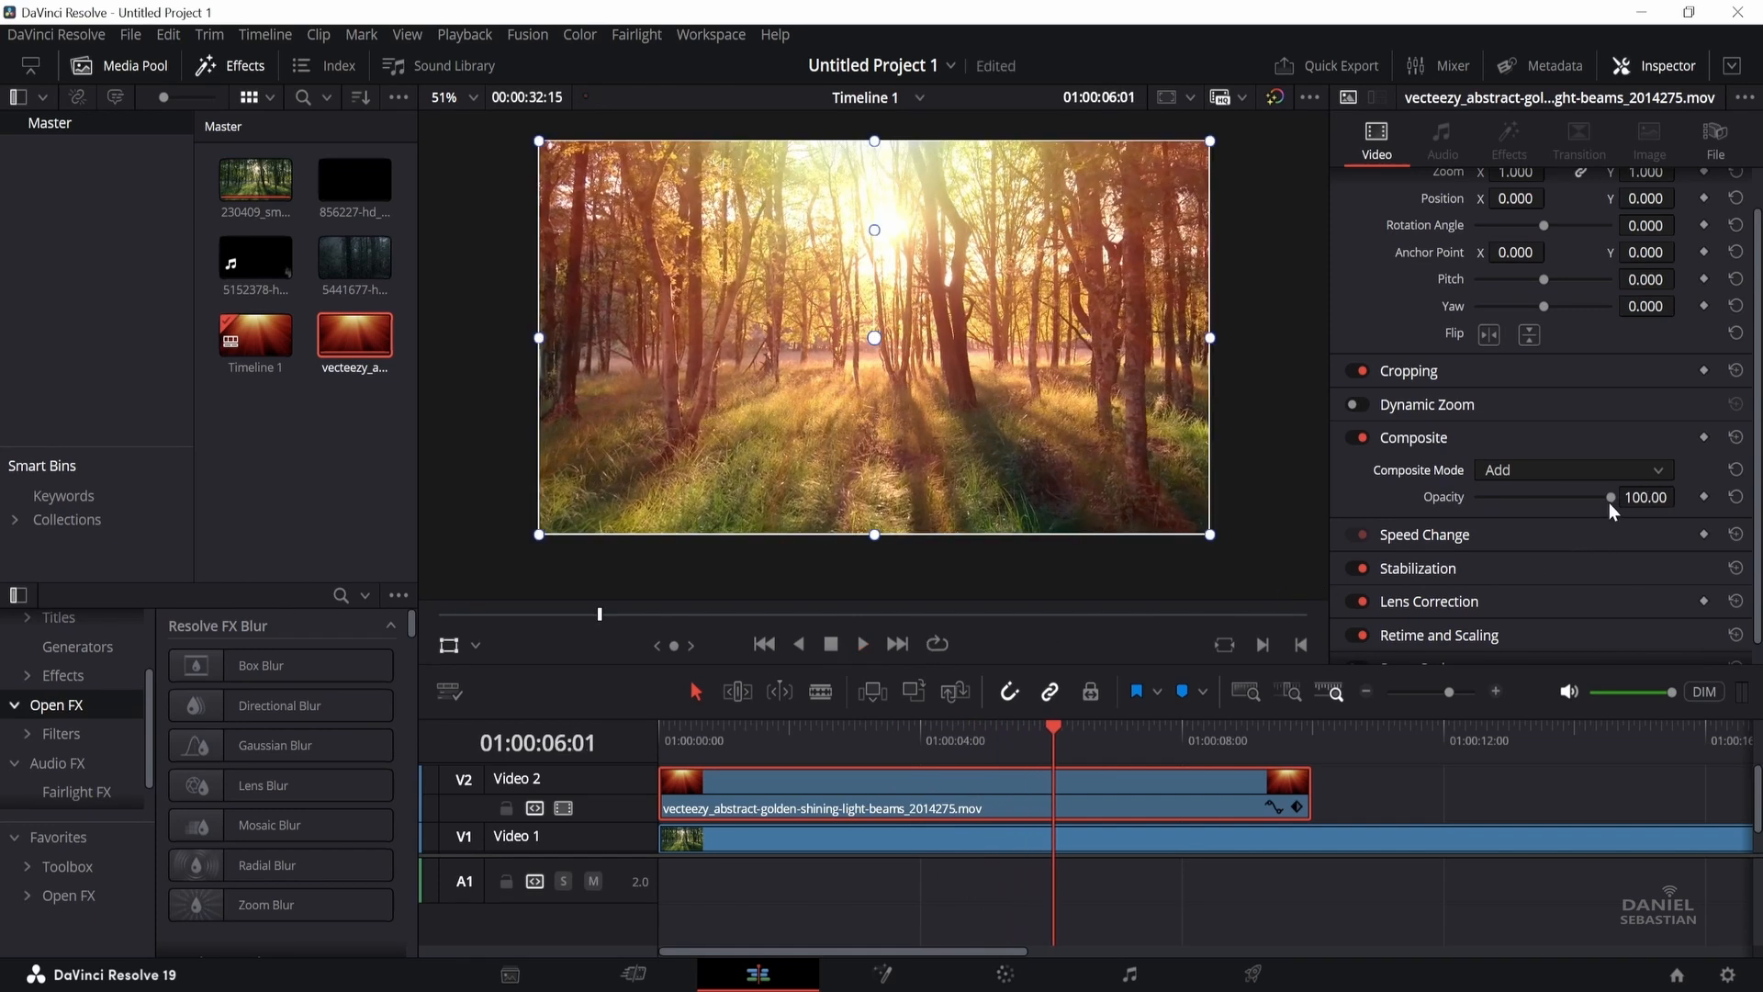
# Step: Lower the light beams clip's opacity to 43.51 and play the forest blend from the timeline start
pyautogui.moveTo(1609, 500); pyautogui.dragTo(1534, 507)
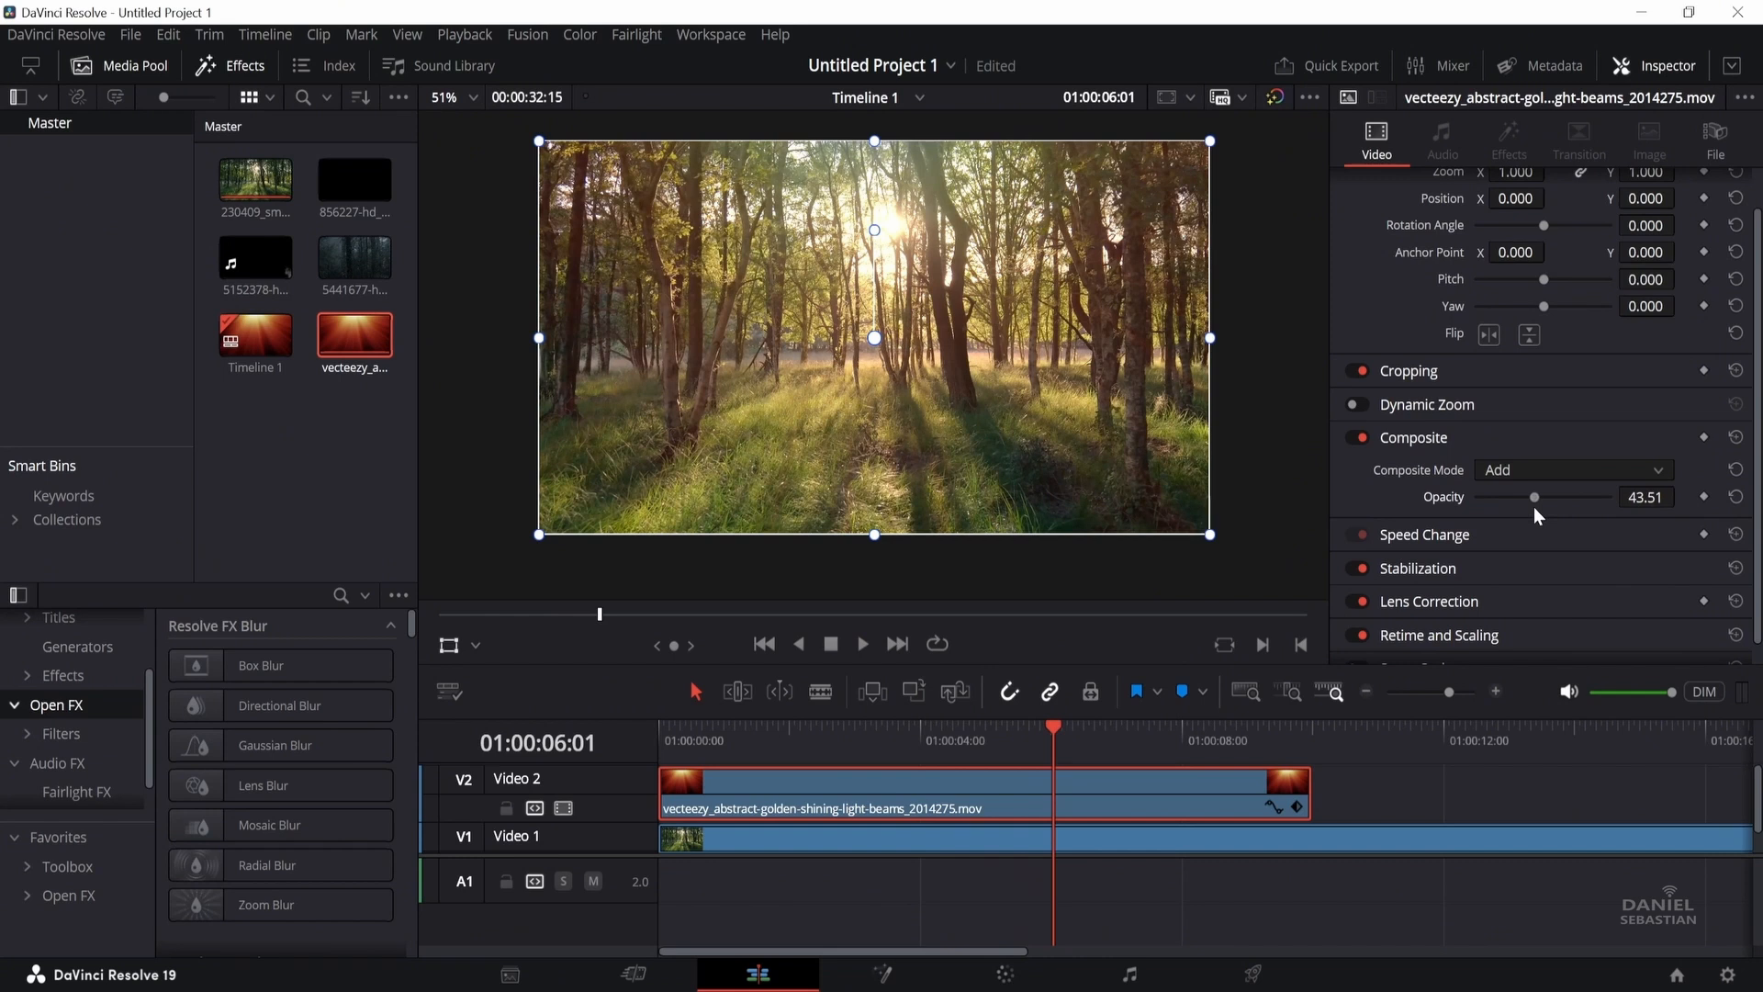
pyautogui.click(667, 752)
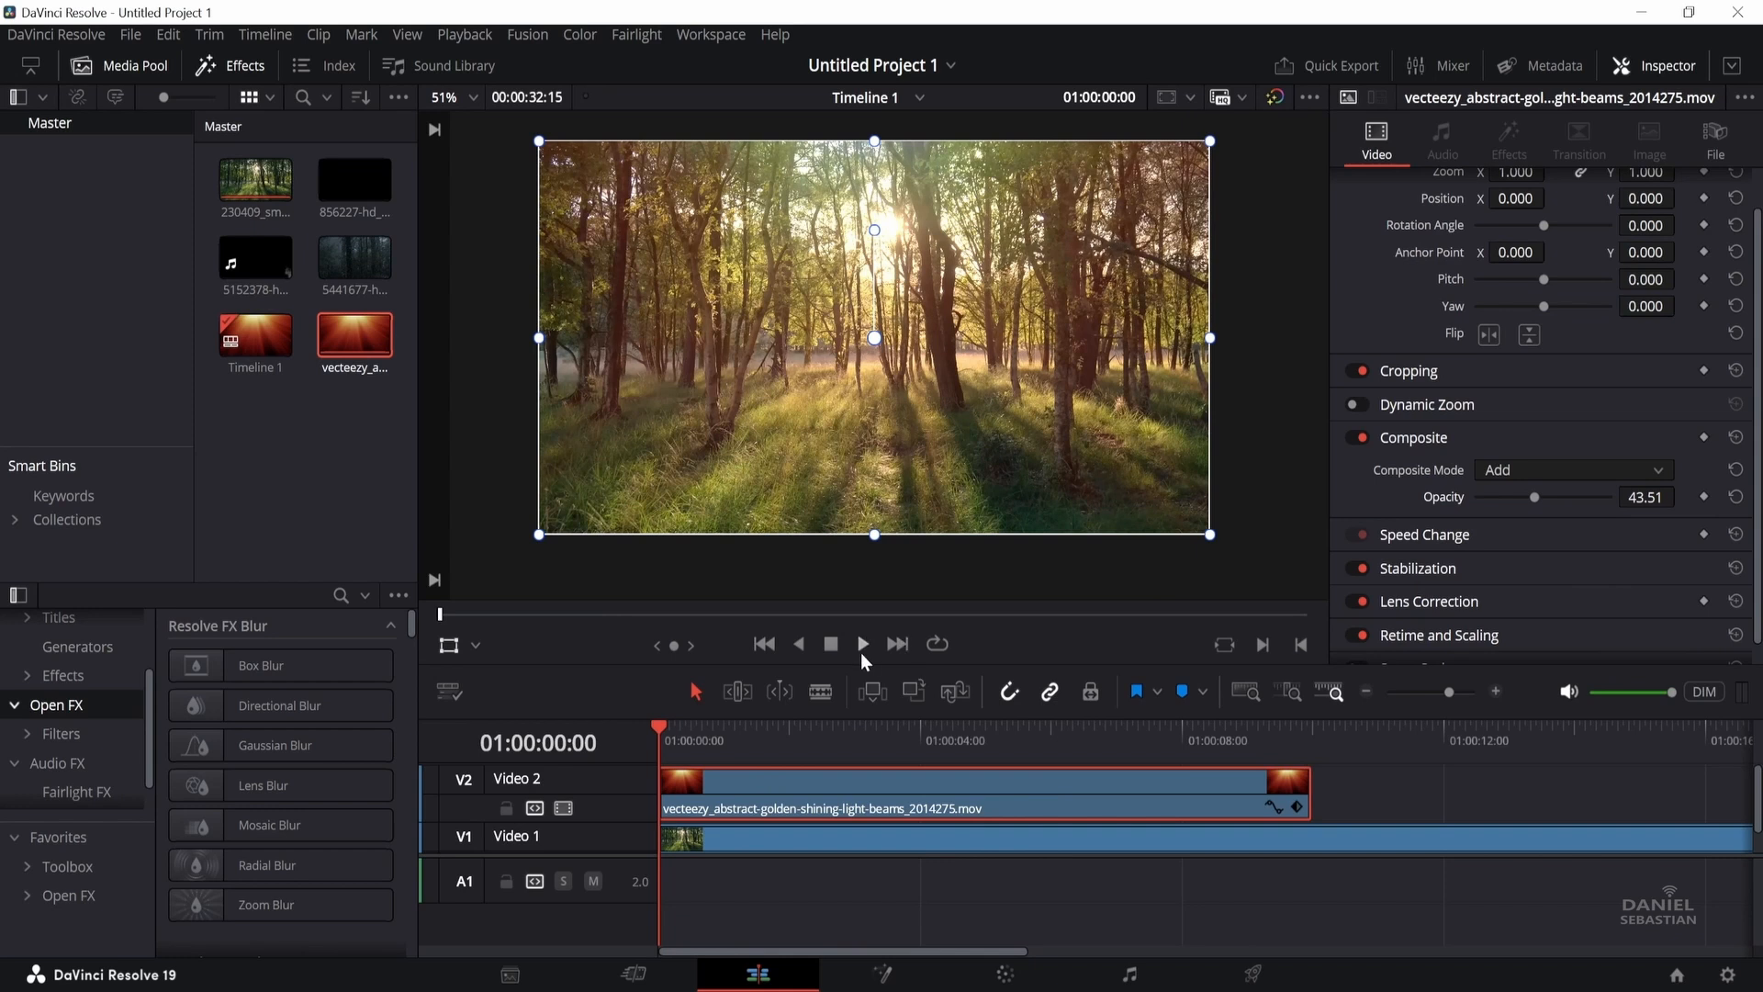
pyautogui.click(861, 651)
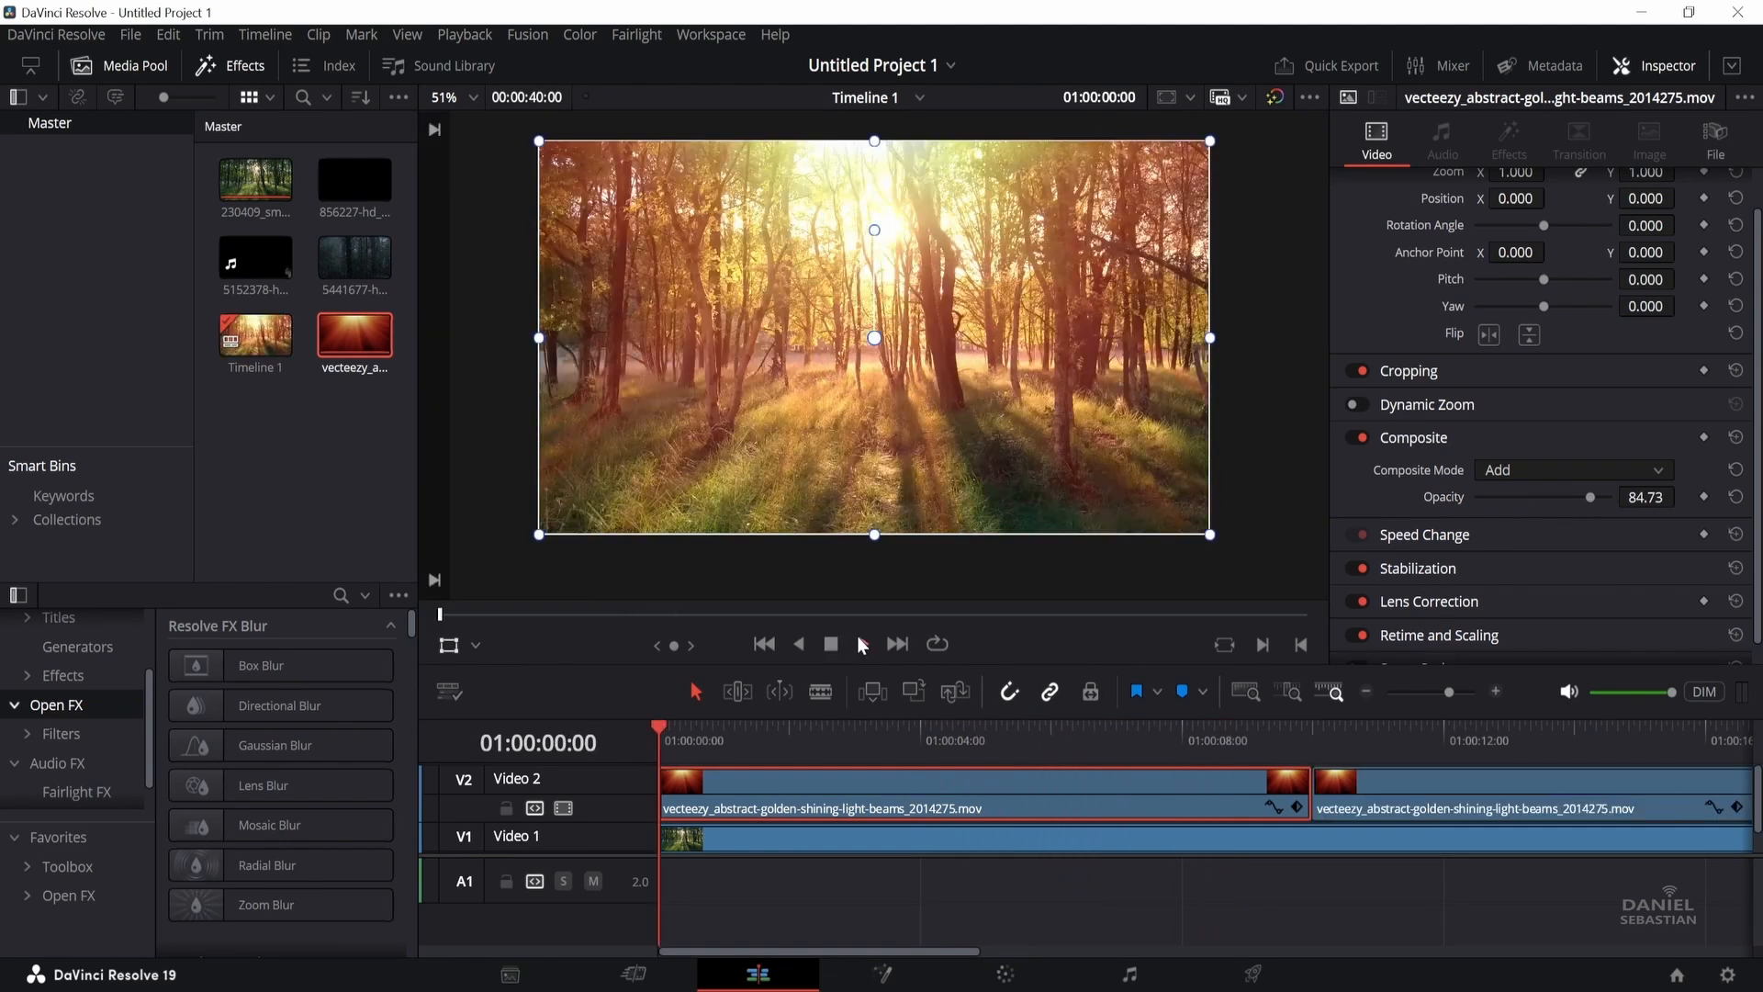
# Step: Preview the two consecutive light beams clips over the forest, skipping ahead to about 8 seconds near their join
pyautogui.click(863, 645)
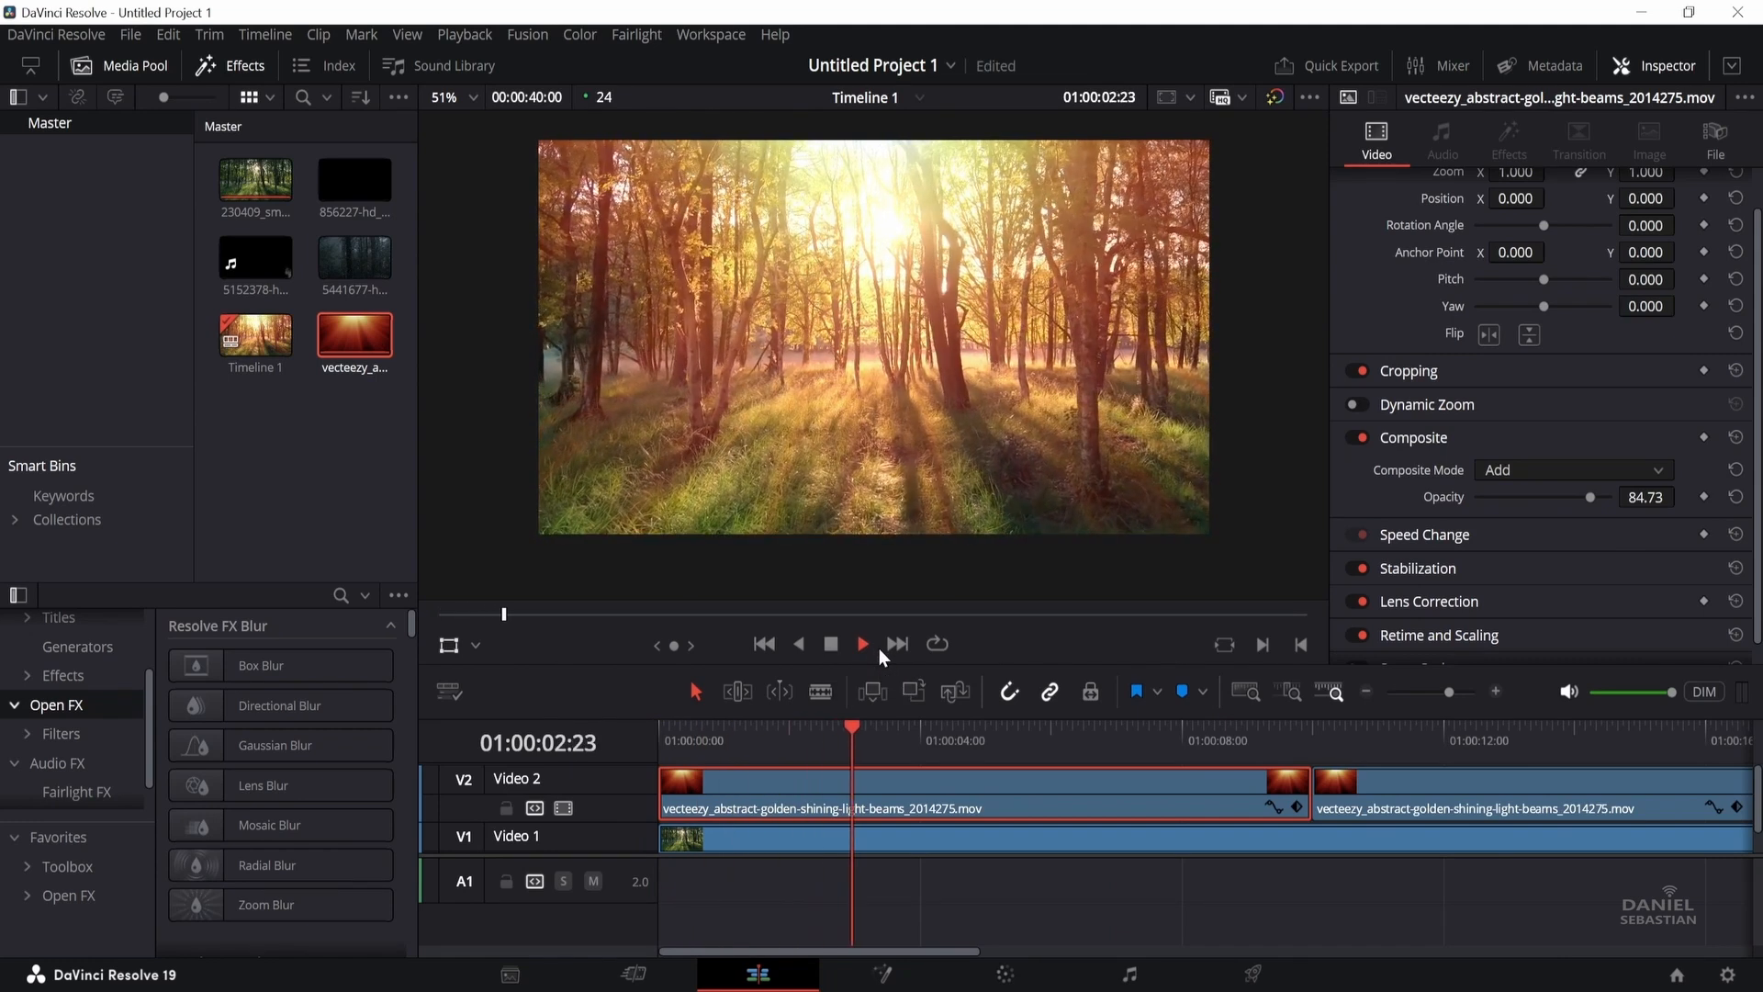
pyautogui.click(1182, 728)
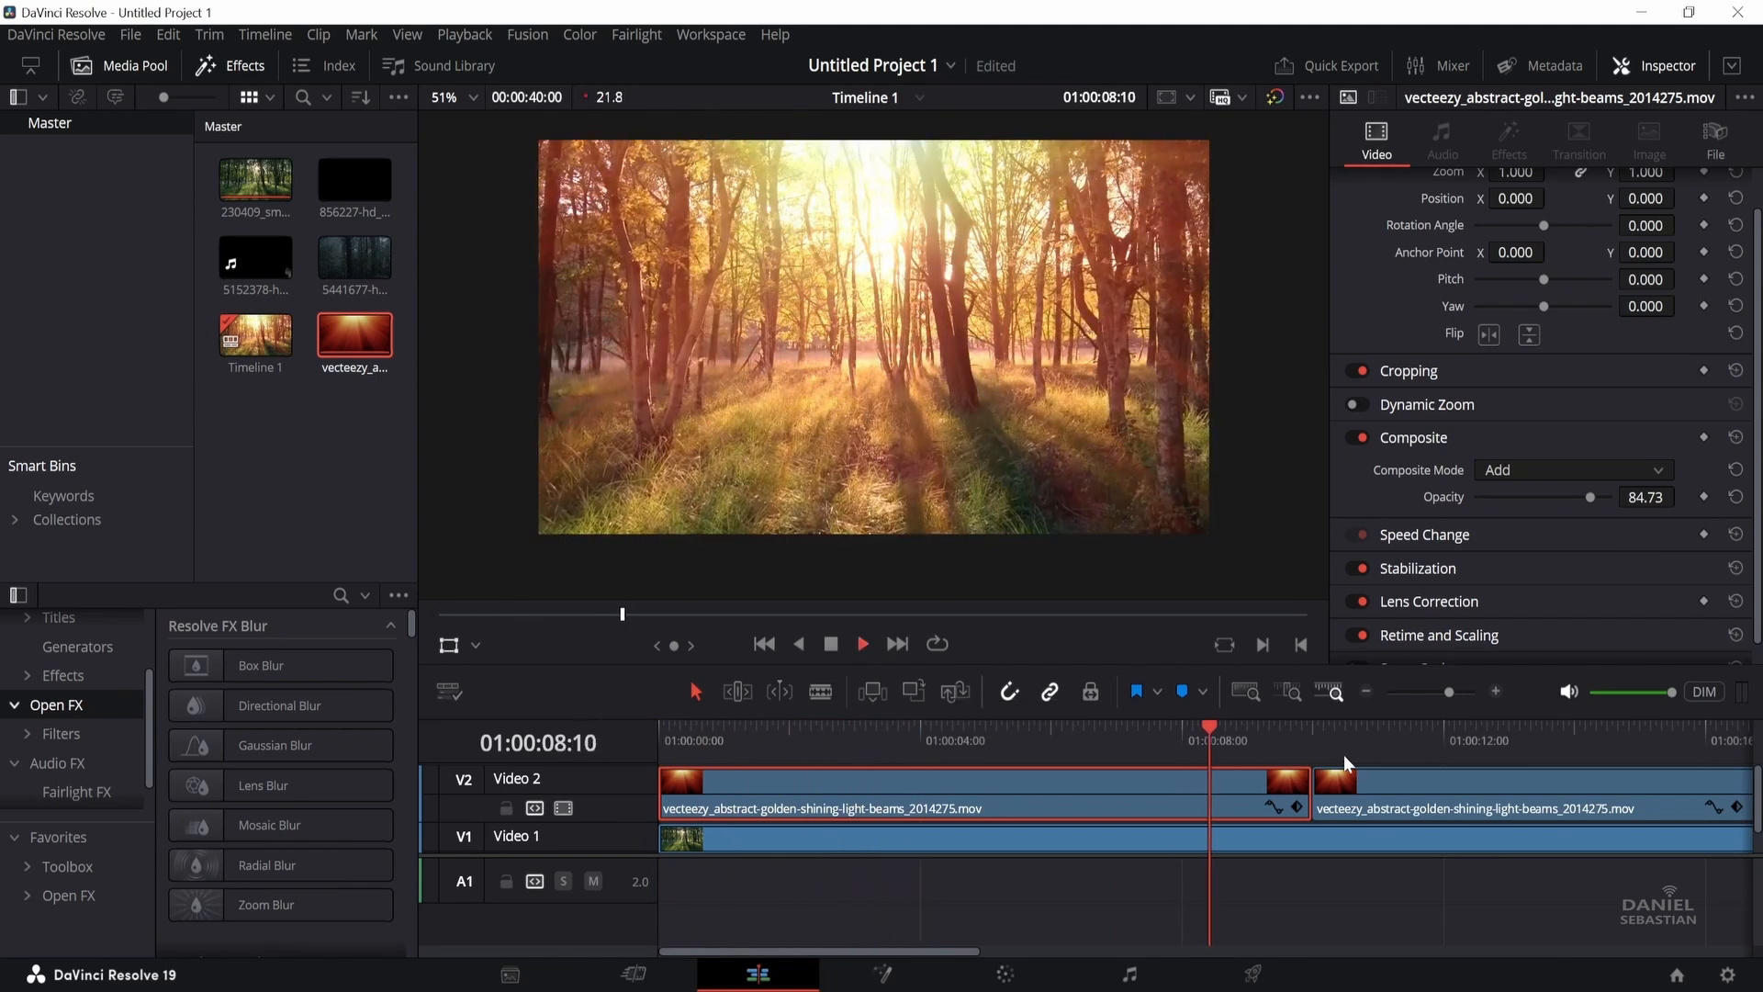